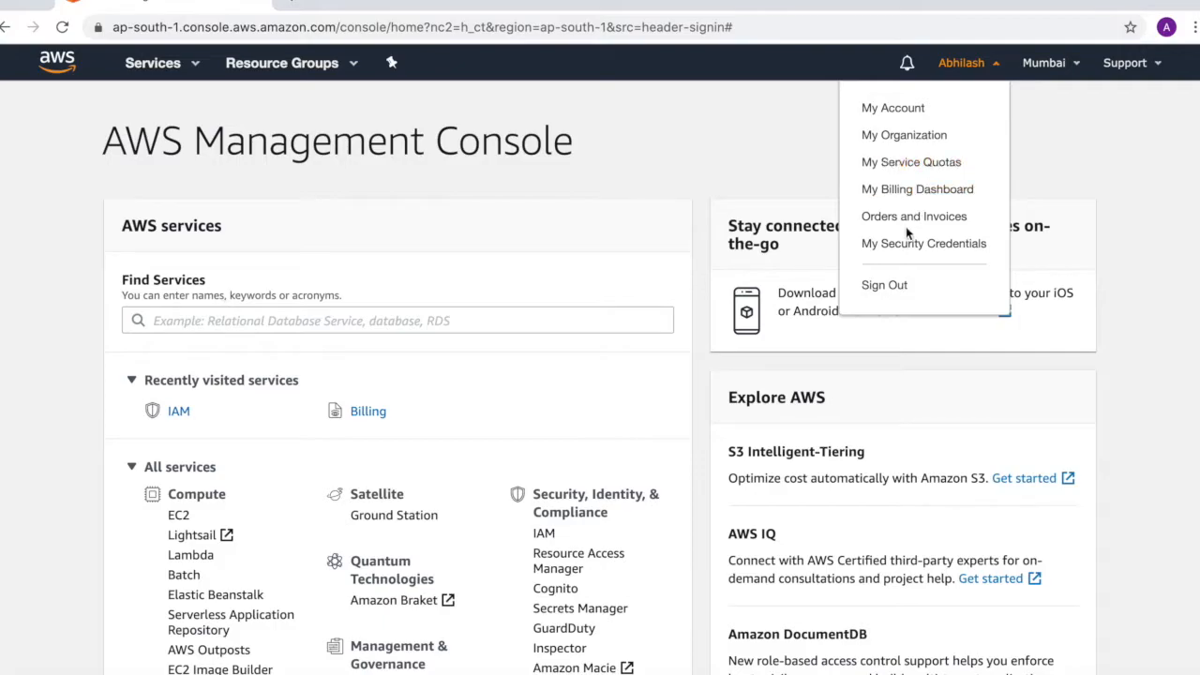
Open the account's security credentials and start activating multi-factor authentication
click(902, 250)
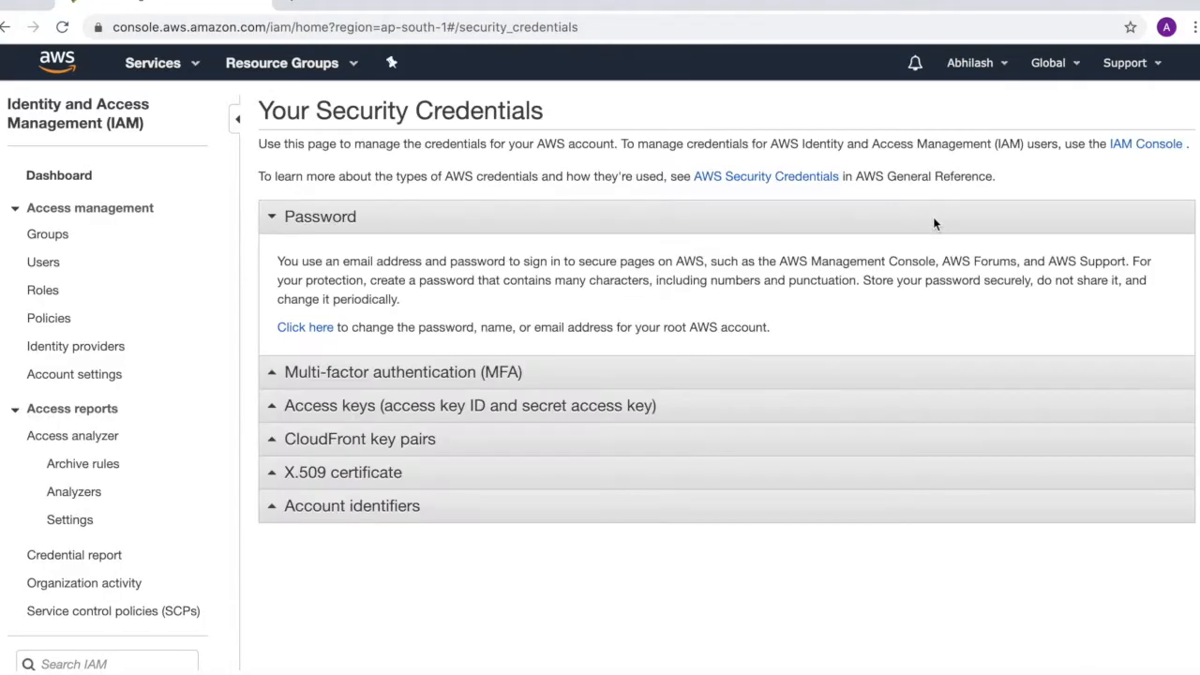
click(496, 383)
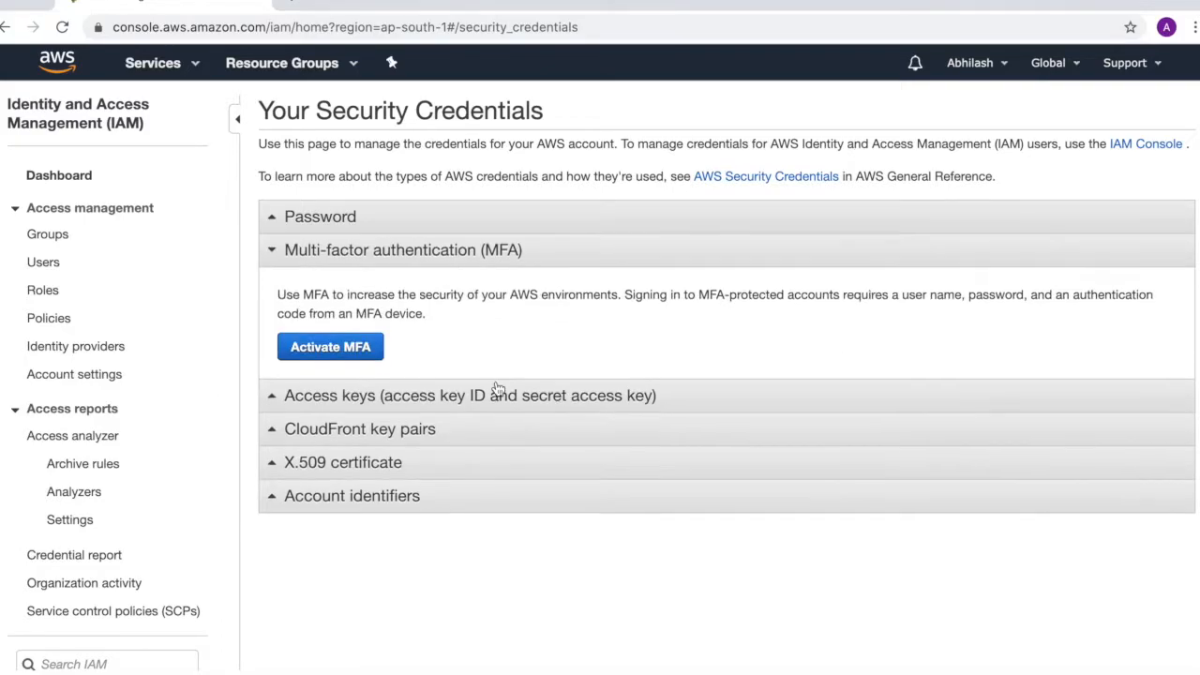
click(347, 349)
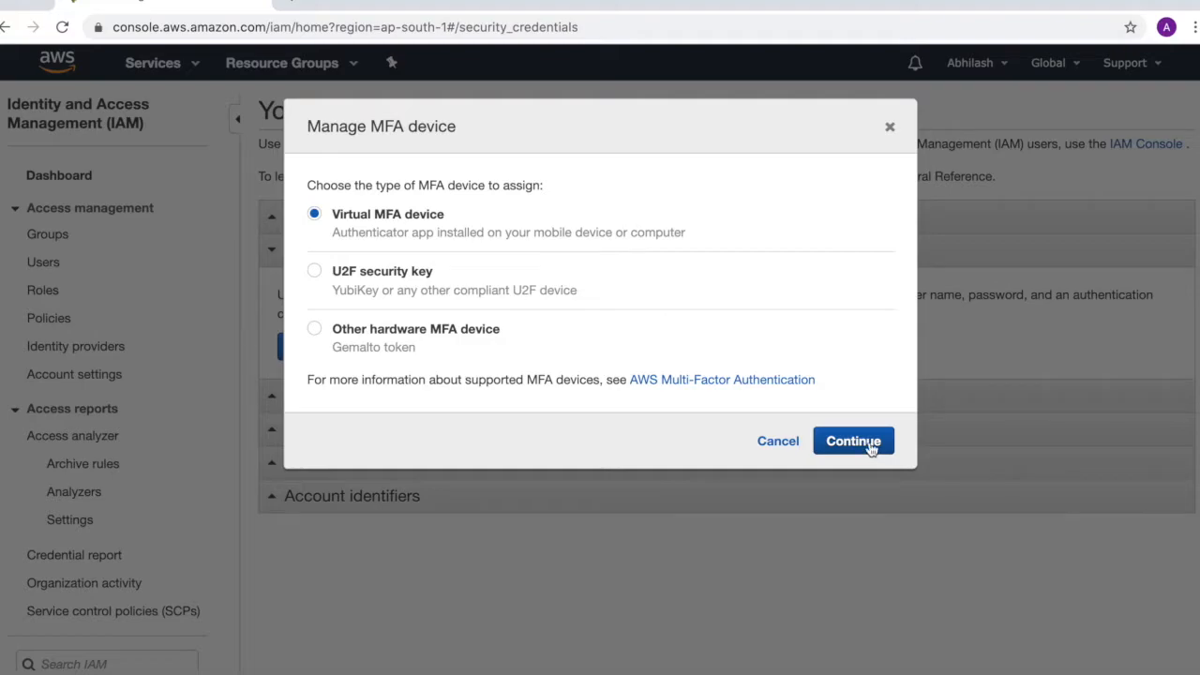
Open the AWS Multi-Factor Authentication information page separately and review the MFA form factors and the authenticator apps for Android and iPhone
right_click(771, 380)
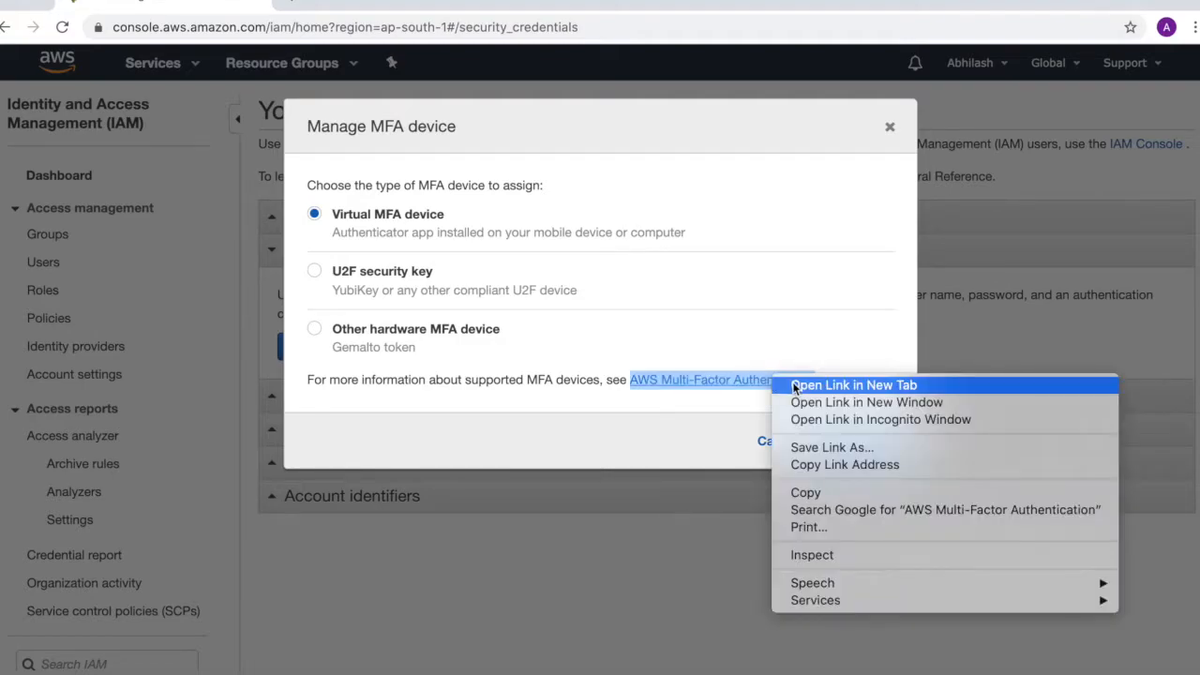
click(795, 385)
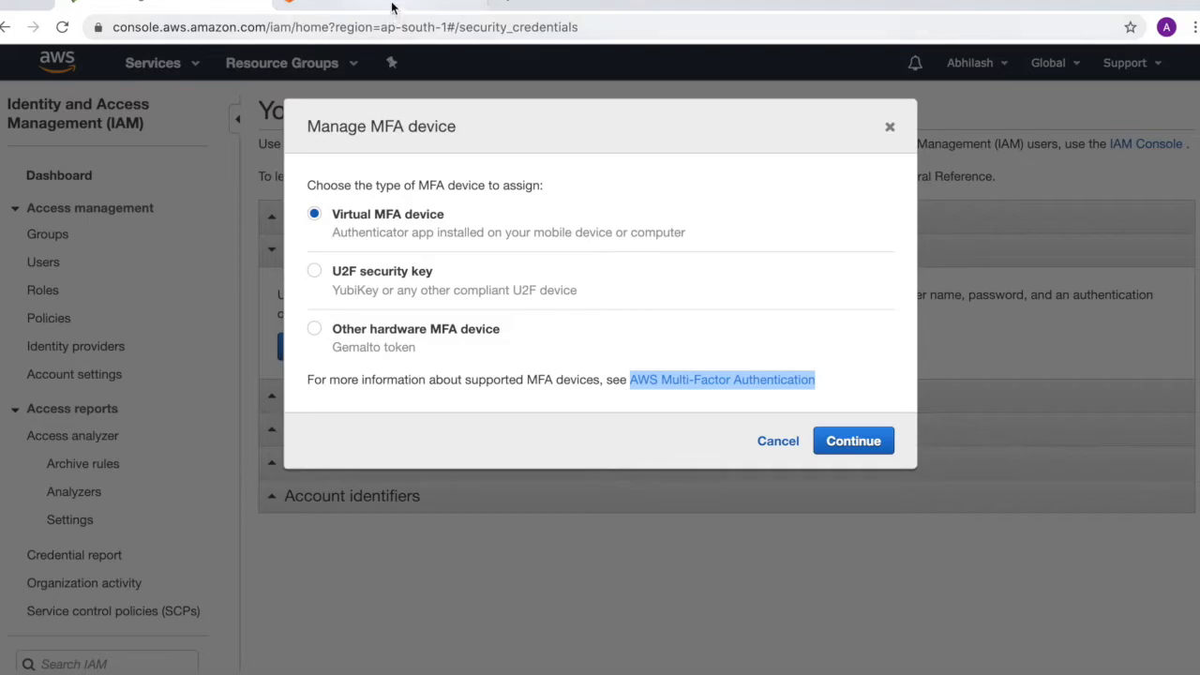
click(392, 7)
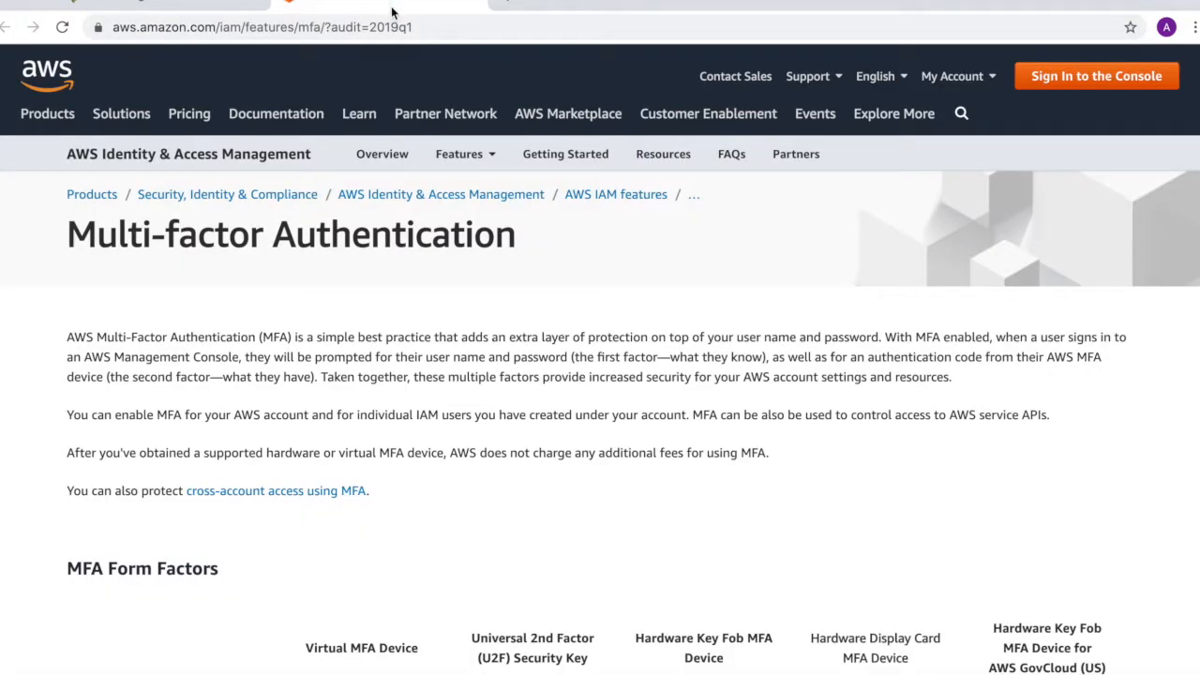
scroll(414, 416, down, 1)
scroll(413, 416, down, 4)
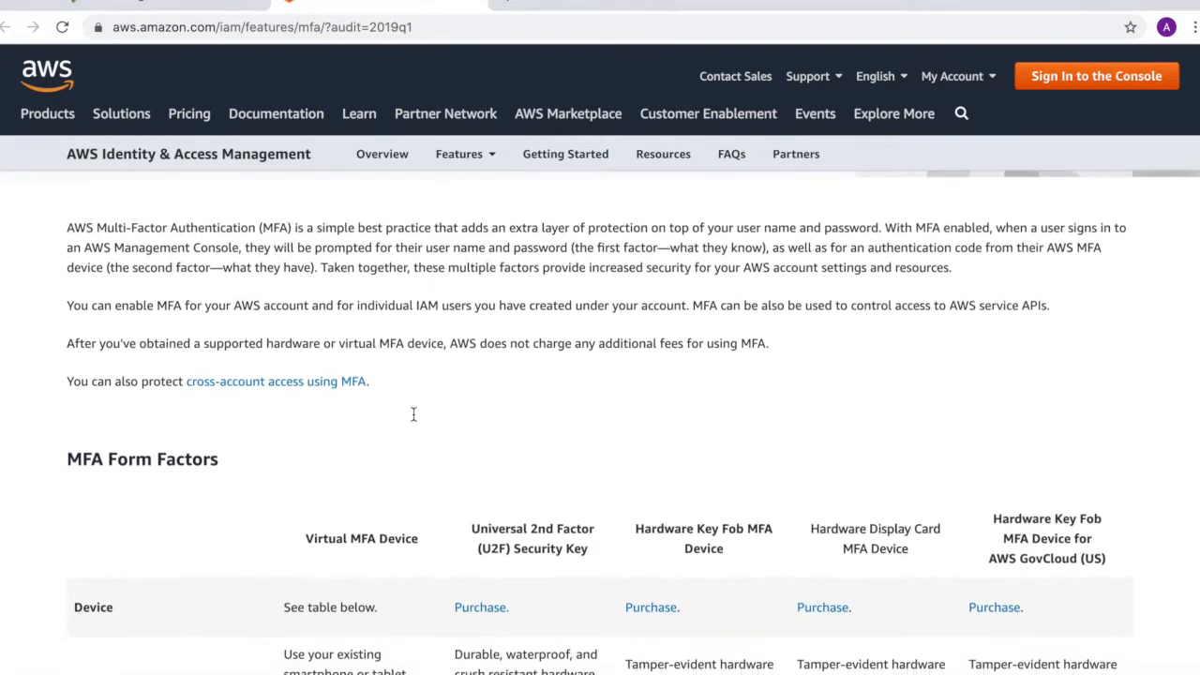
scroll(414, 416, down, 2)
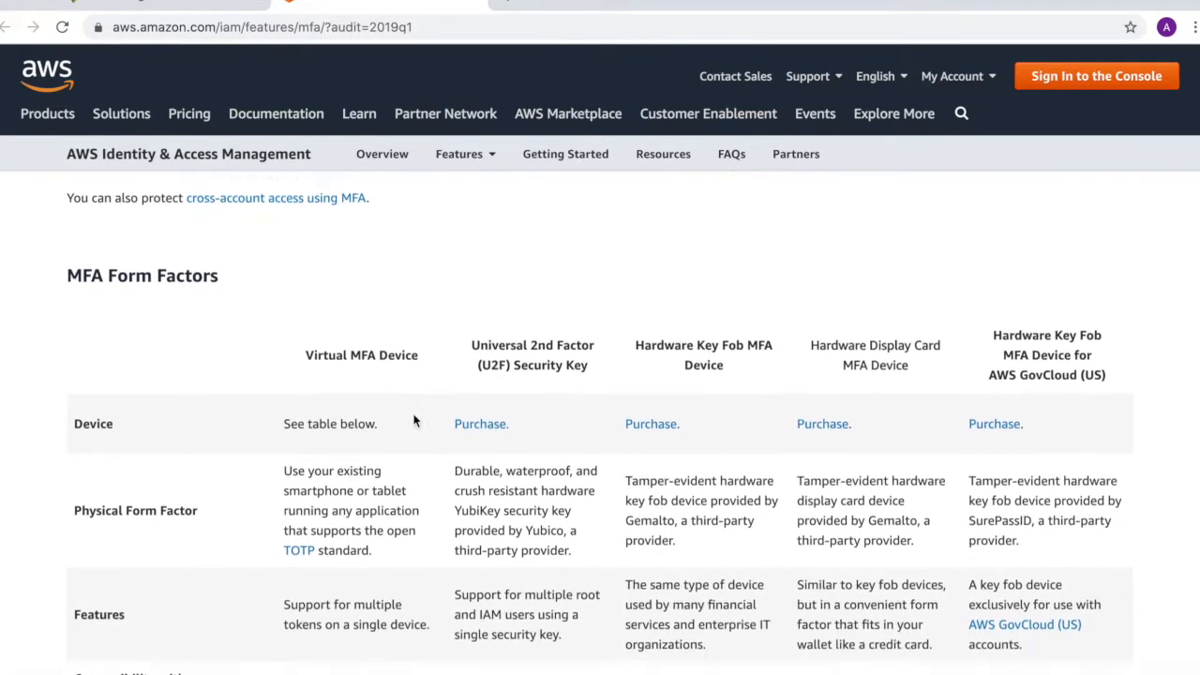
scroll(414, 397, down, 1)
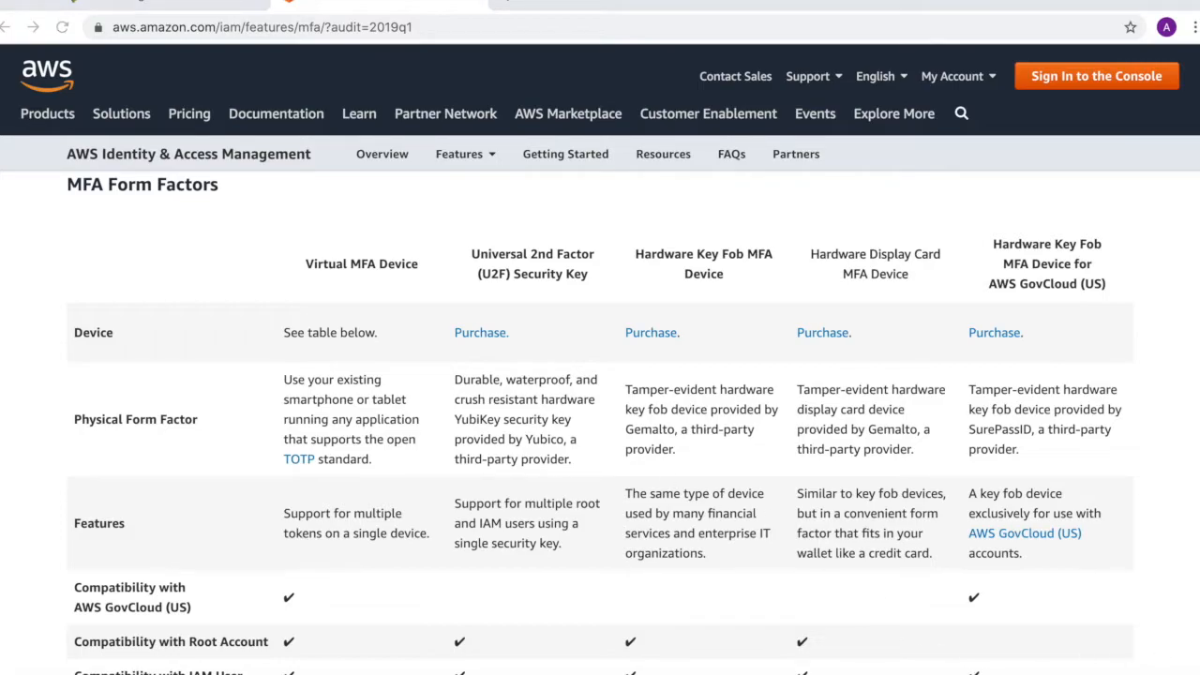
mouse_move(433, 241)
mouse_down()
mouse_move(287, 221)
mouse_move(314, 292)
mouse_move(427, 254)
mouse_move(427, 238)
mouse_up()
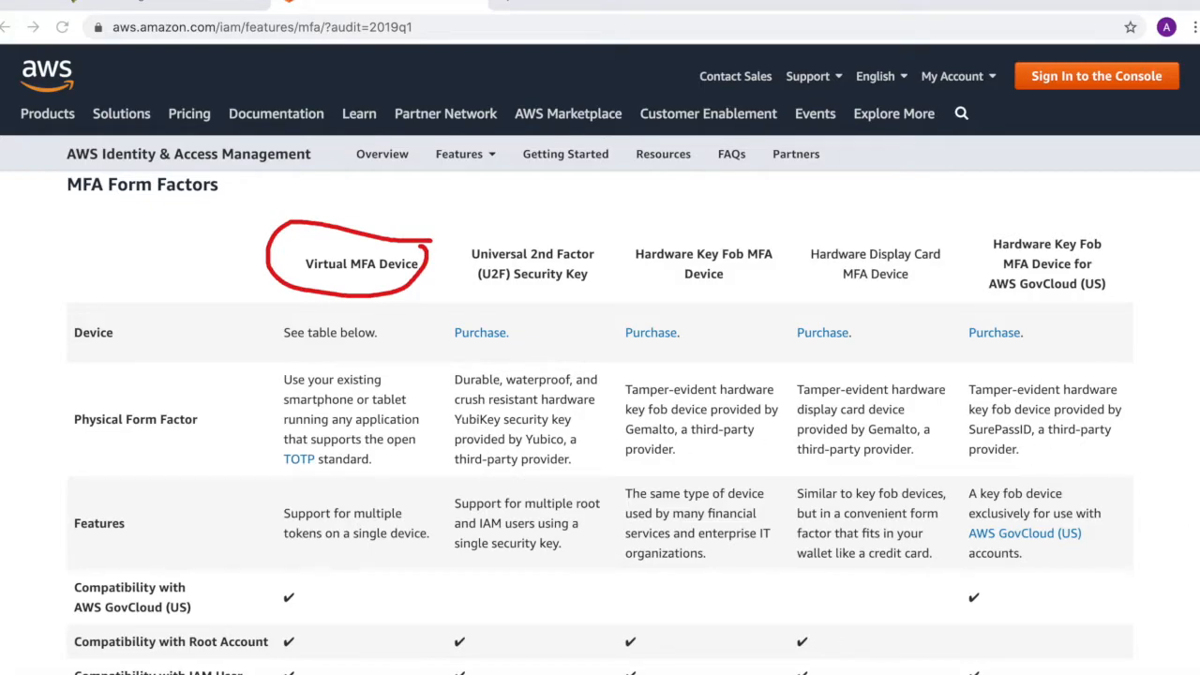
scroll(1010, 492, down, 3)
scroll(1010, 492, down, 4)
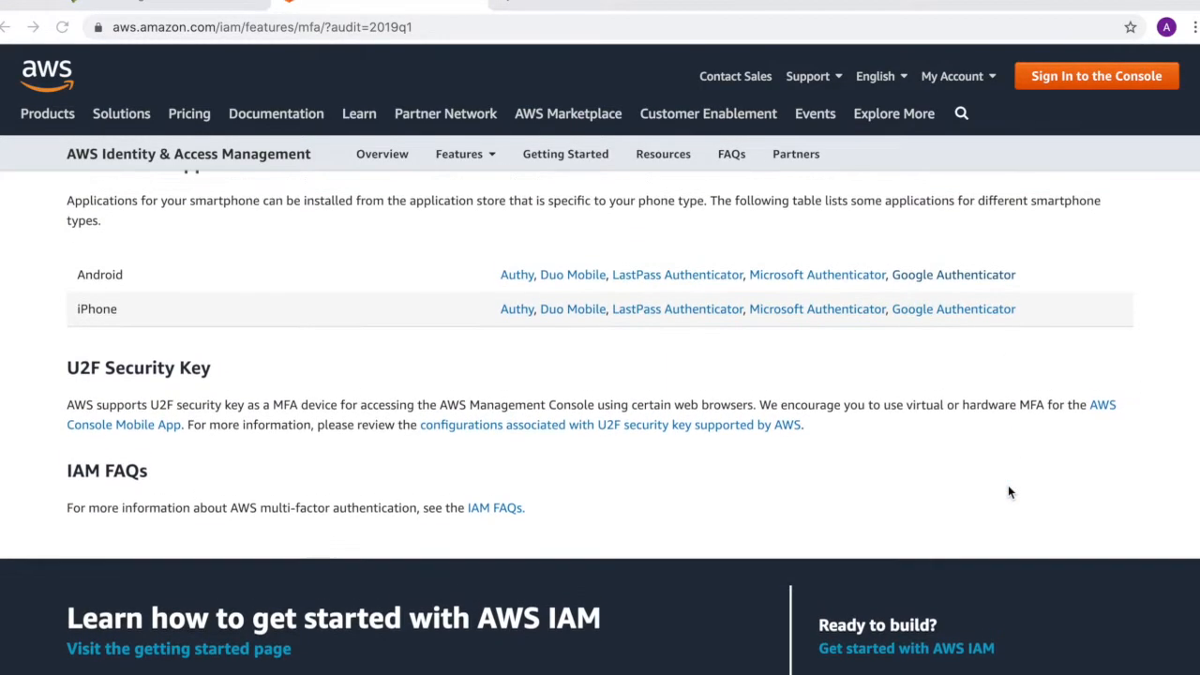
scroll(1010, 492, up, 4)
scroll(1009, 492, up, 4)
scroll(1008, 485, up, 2)
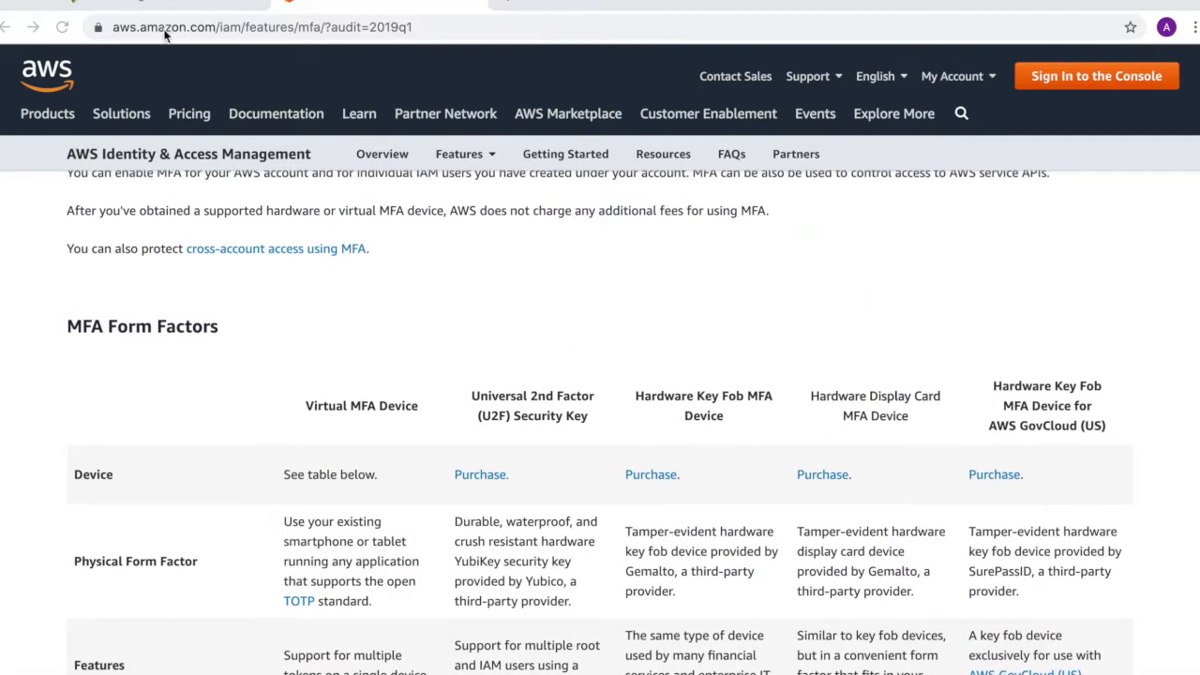
Return to the MFA setup, continue with Virtual MFA device, and add the account in the phone's Google Authenticator by scanning a barcode
click(200, 4)
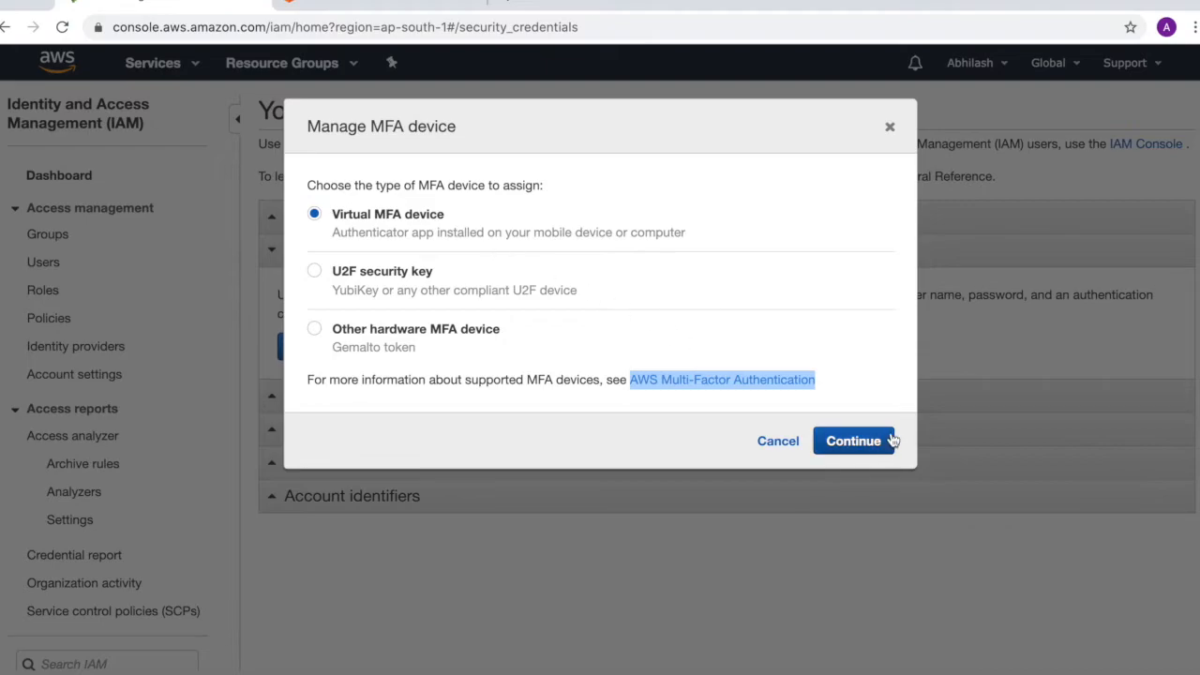
click(853, 441)
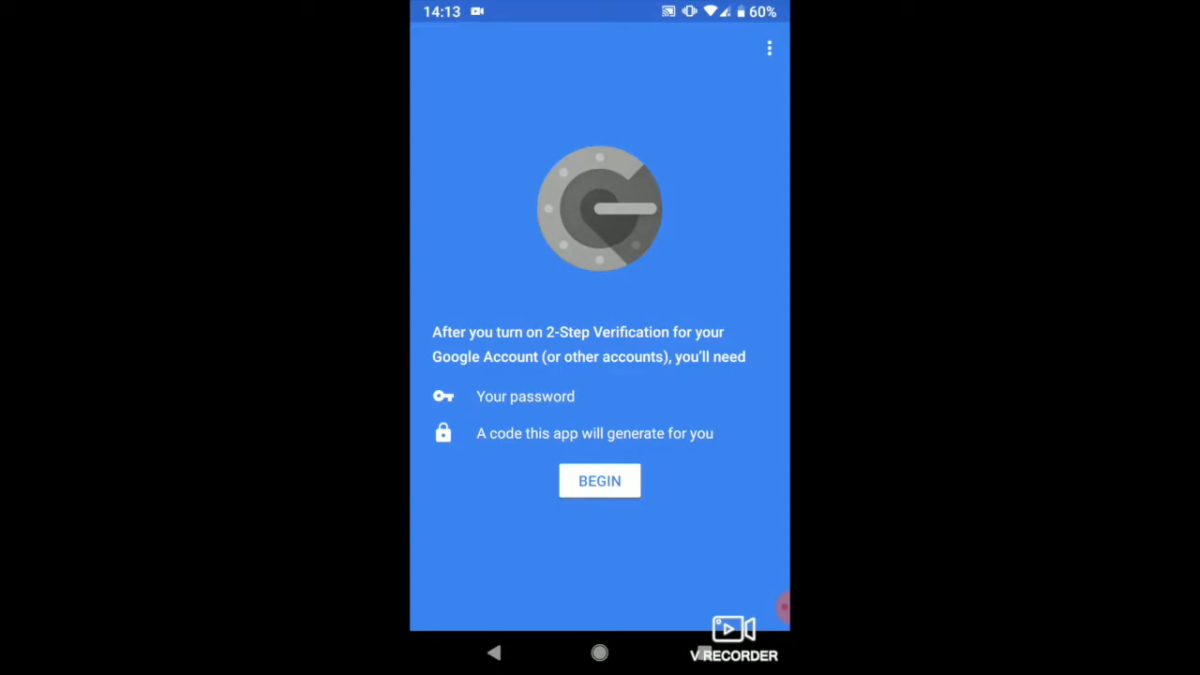
click(600, 481)
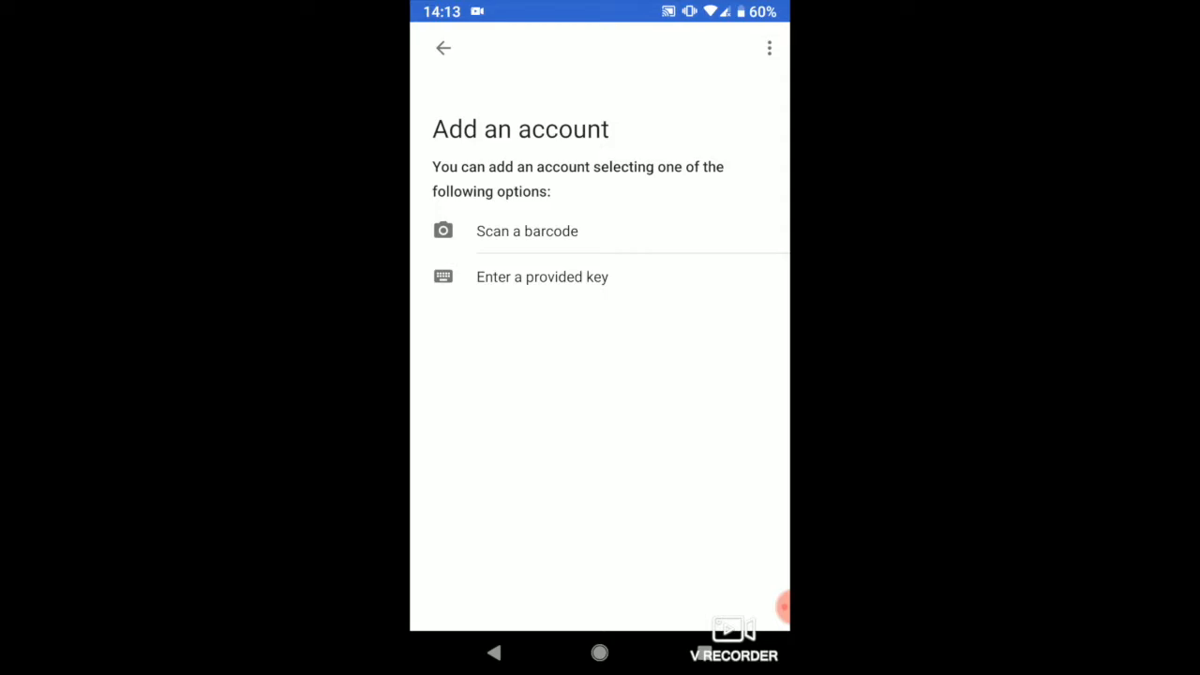
click(527, 231)
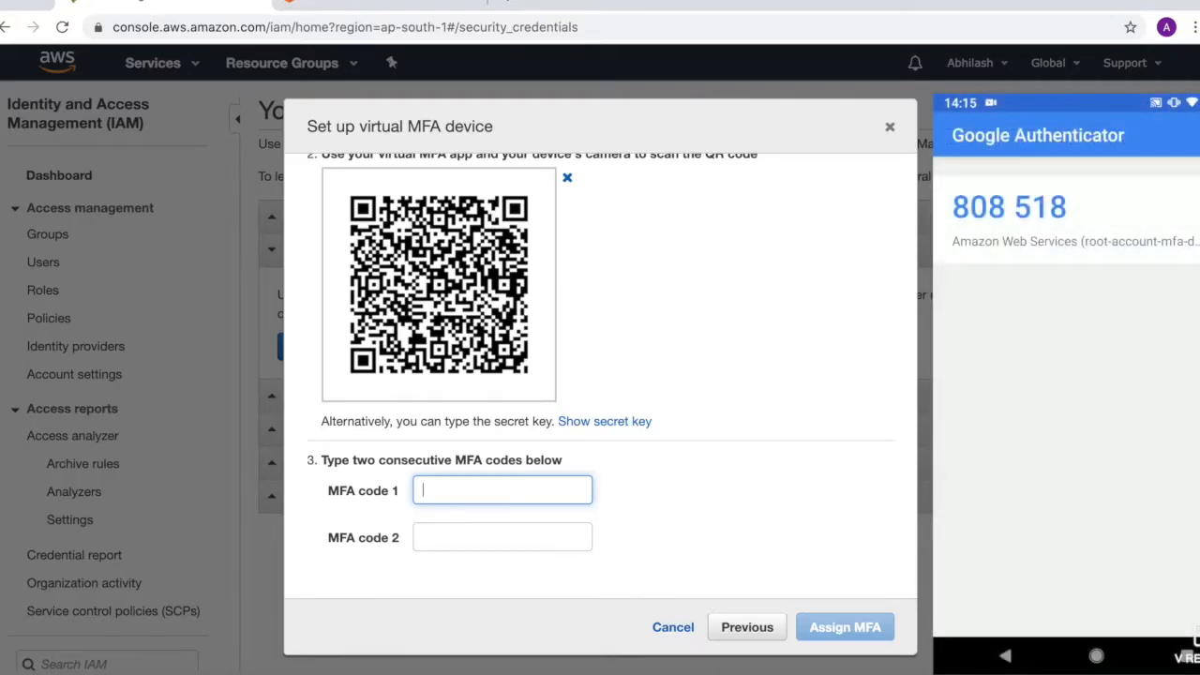
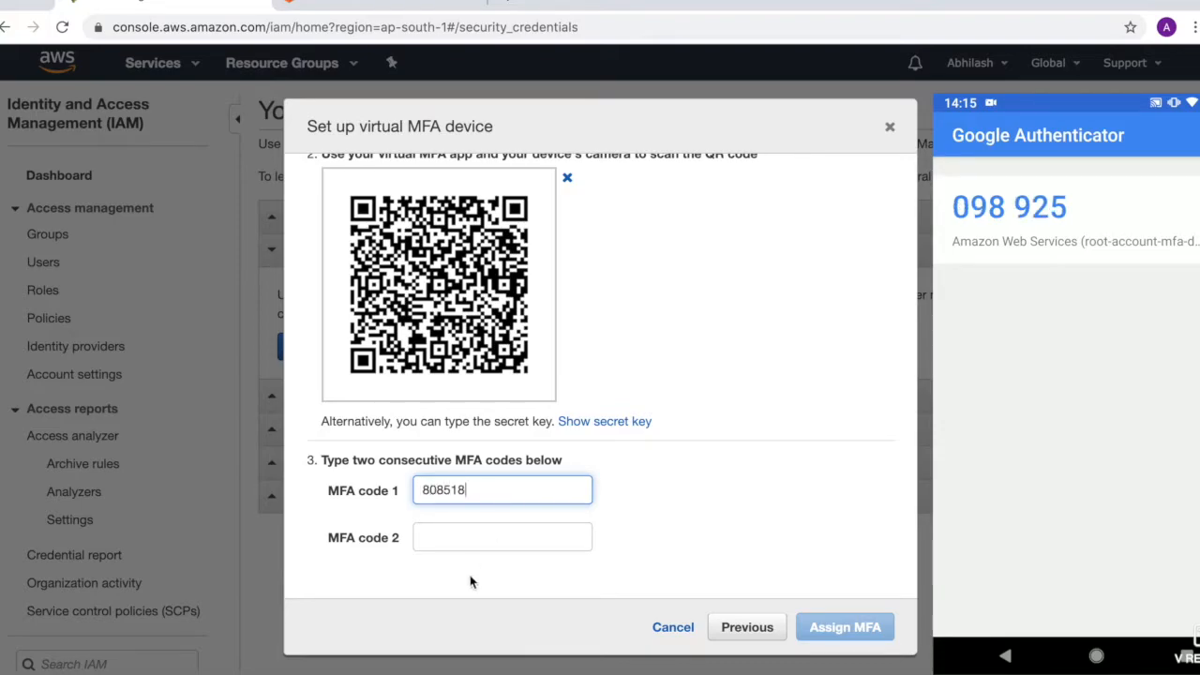
Enter two consecutive MFA codes from Google Authenticator, assign the virtual MFA device and close the setup dialog
click(488, 542)
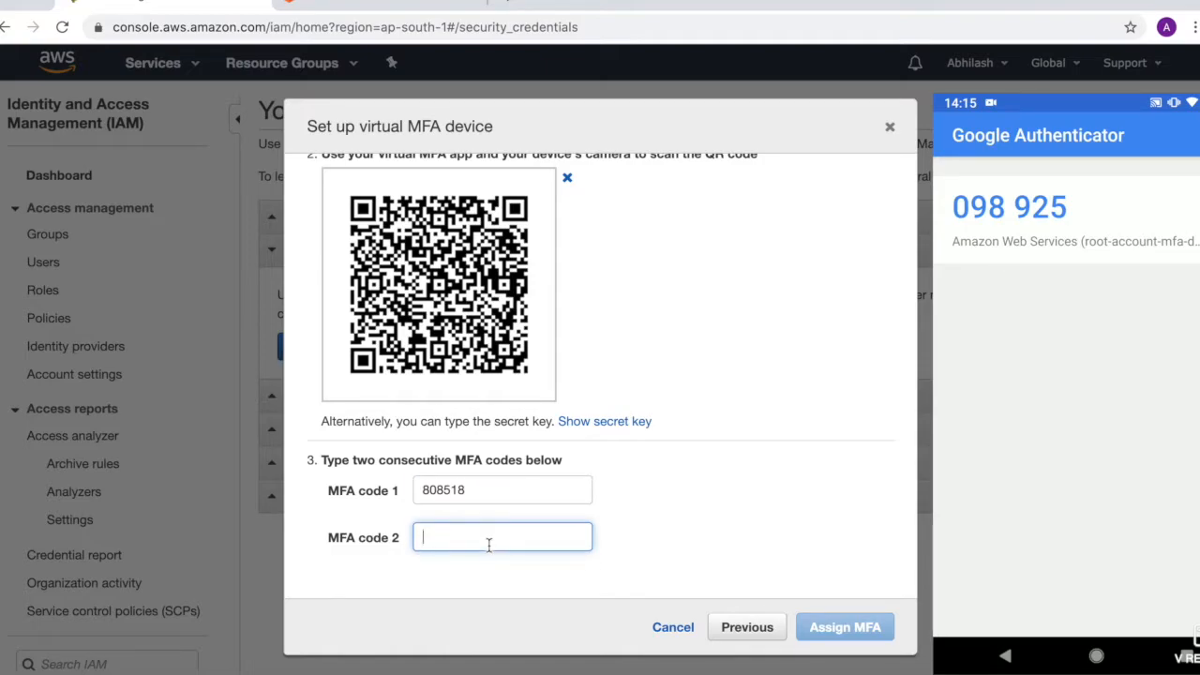
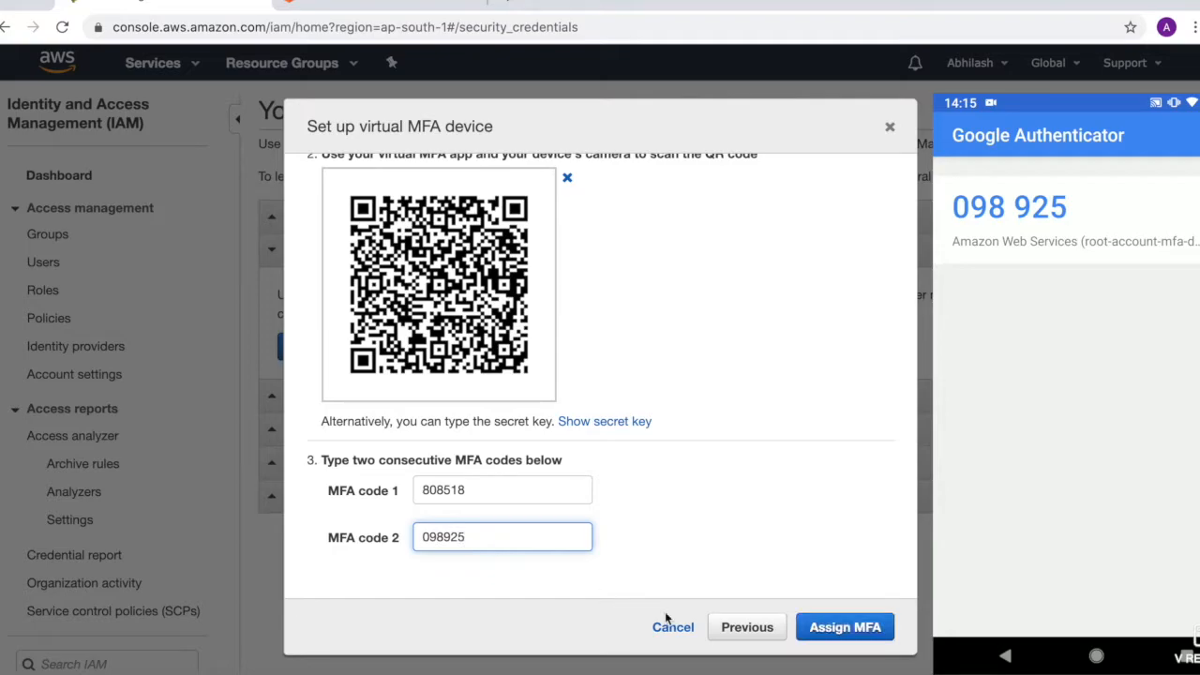
click(821, 630)
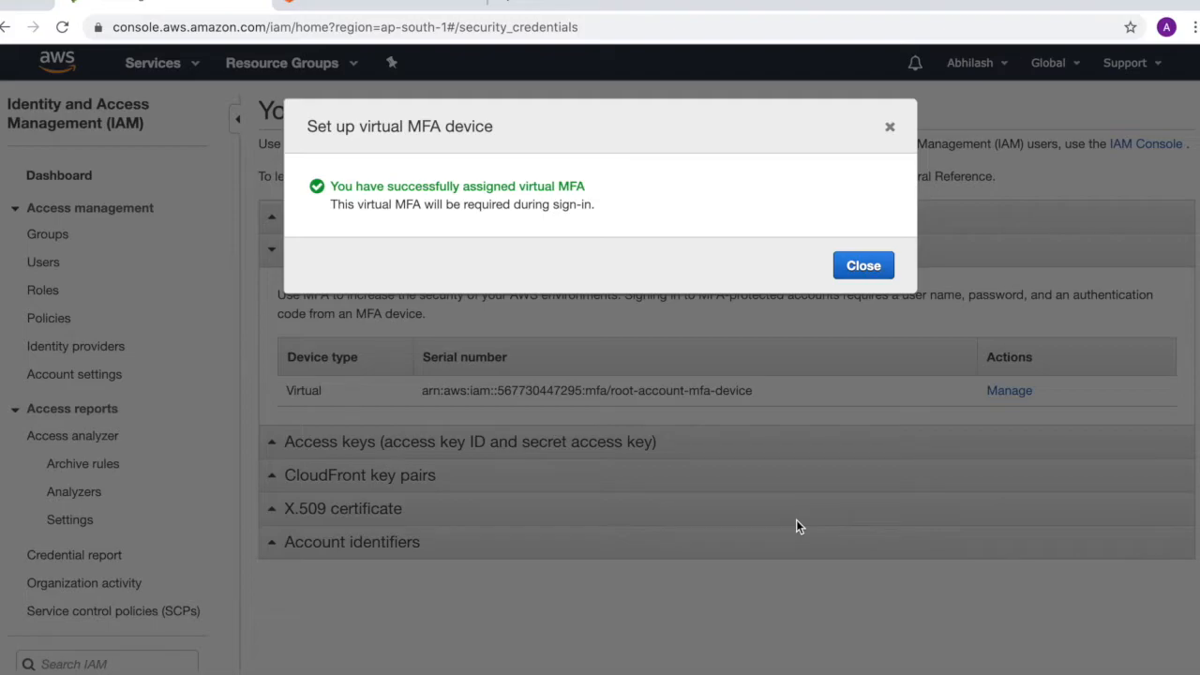
click(878, 275)
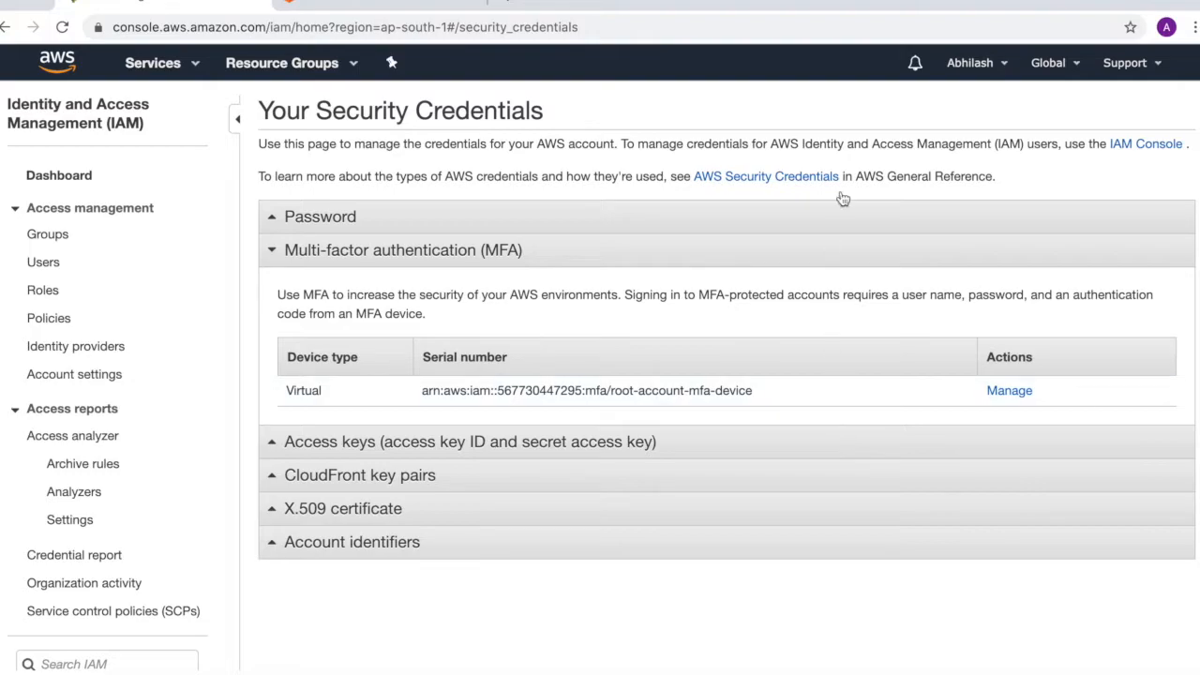
Sign out of the AWS console and go back to the login page
click(994, 60)
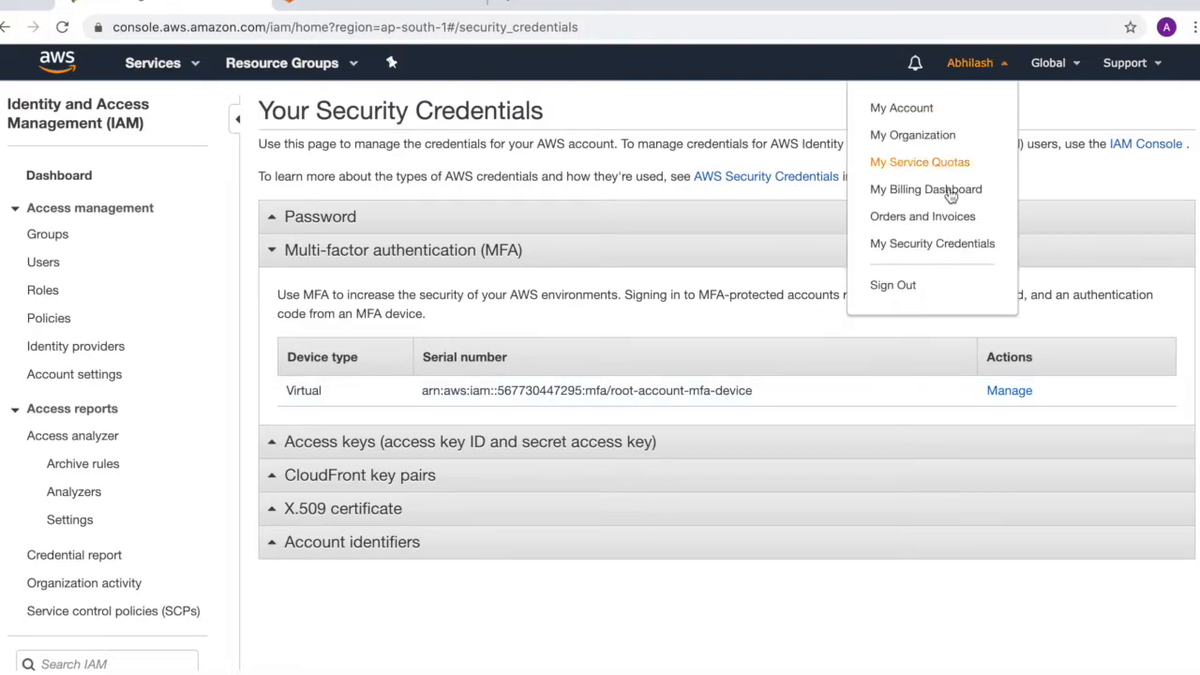
click(908, 290)
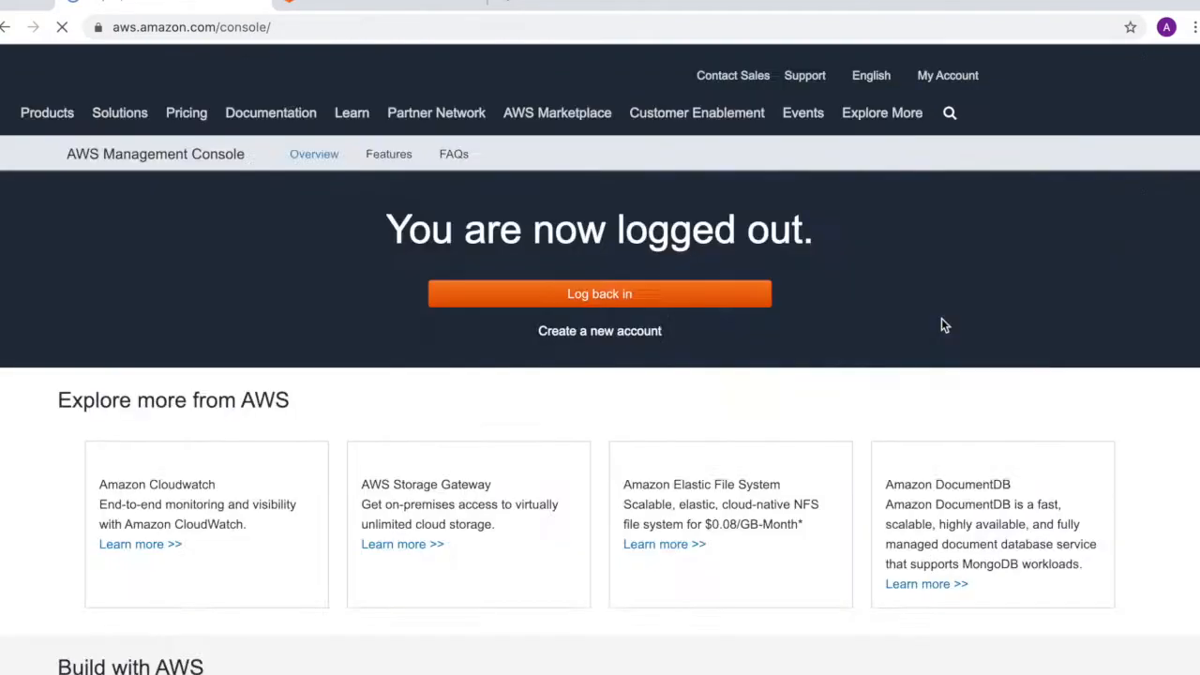
click(715, 298)
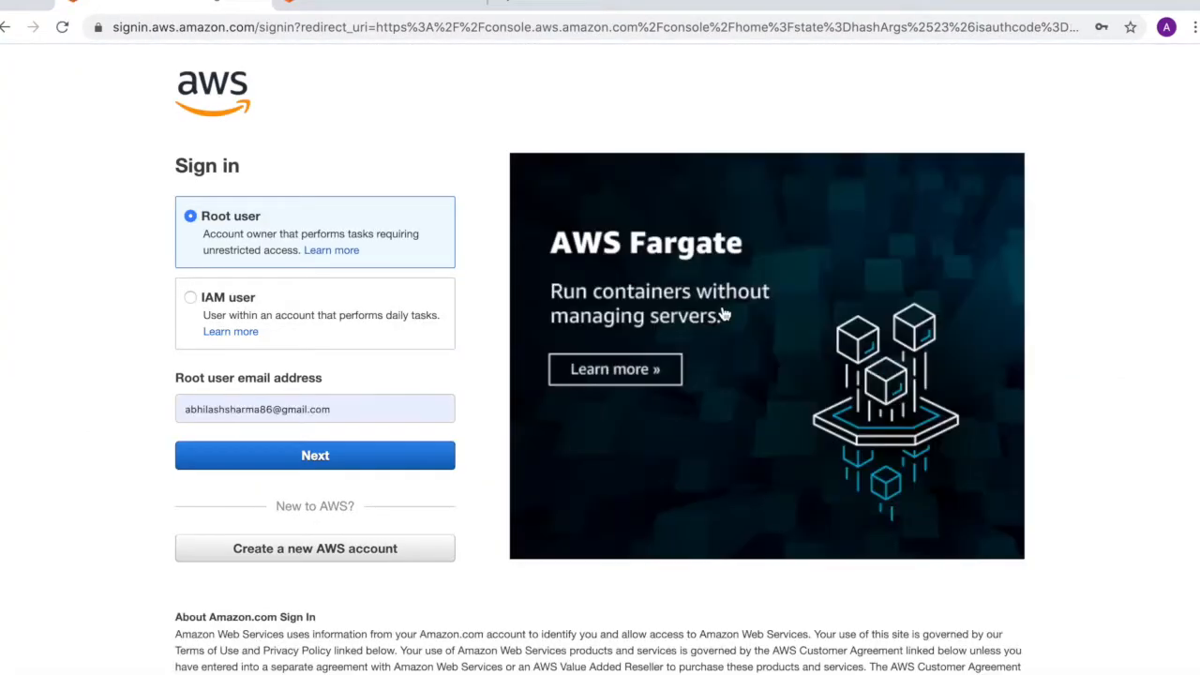
Sign in as the root user by entering the account password and the current MFA code
click(330, 455)
text(•••••)
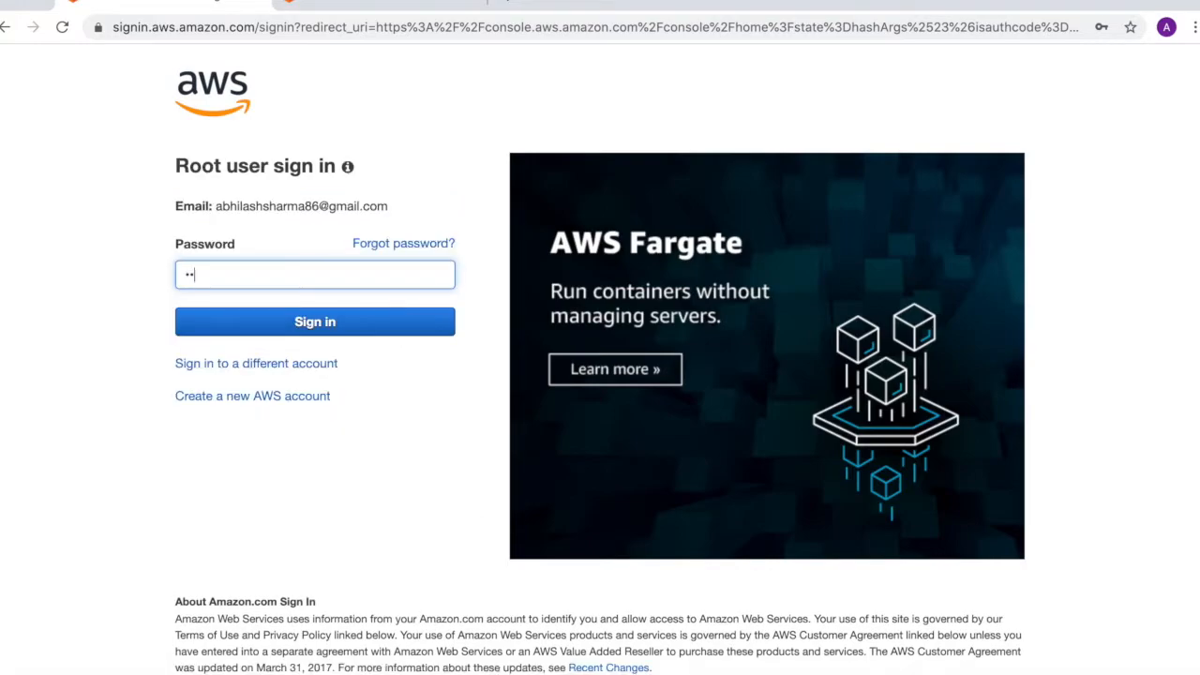
text(••••)
click(362, 322)
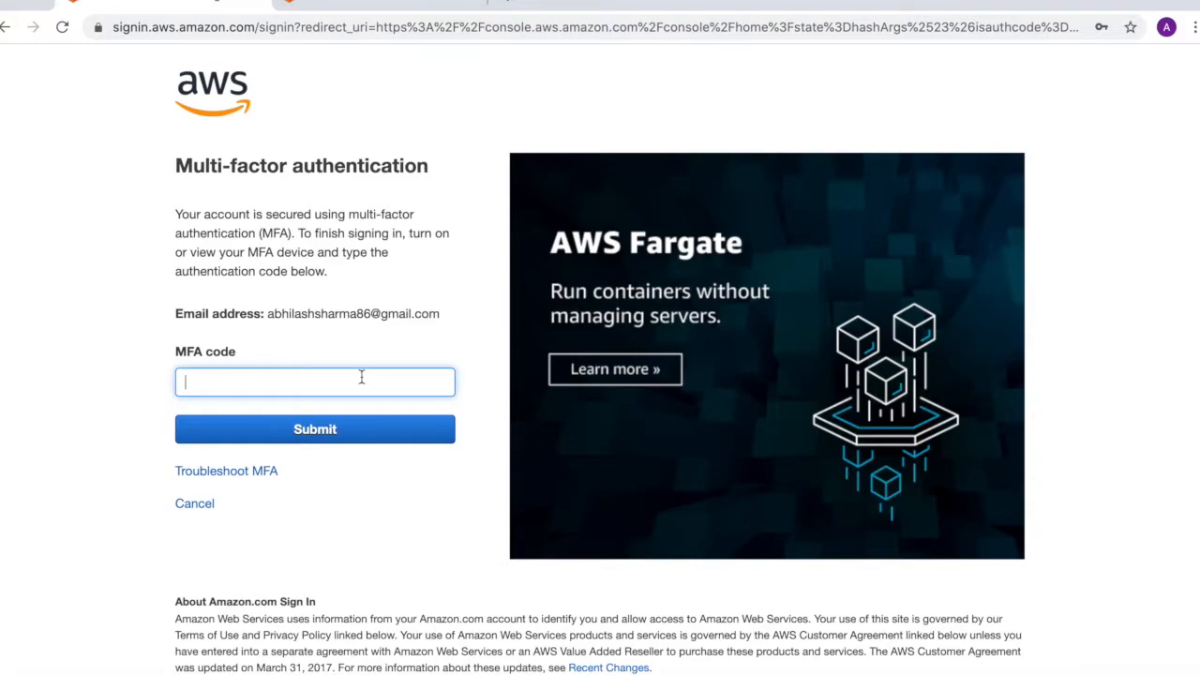
click(356, 433)
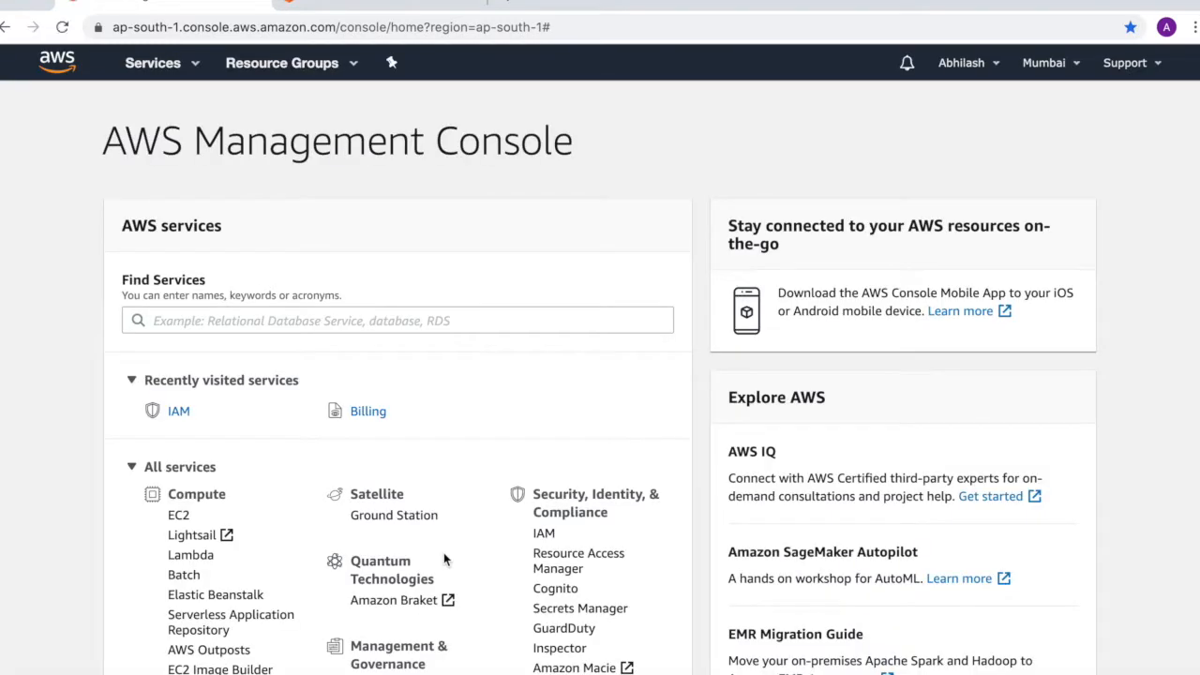
Examine the virtual MFA device's management options in the account's security credentials, selecting Remove but cancelling the dialog
scroll(605, 423, down, 1)
scroll(605, 423, up, 1)
click(993, 72)
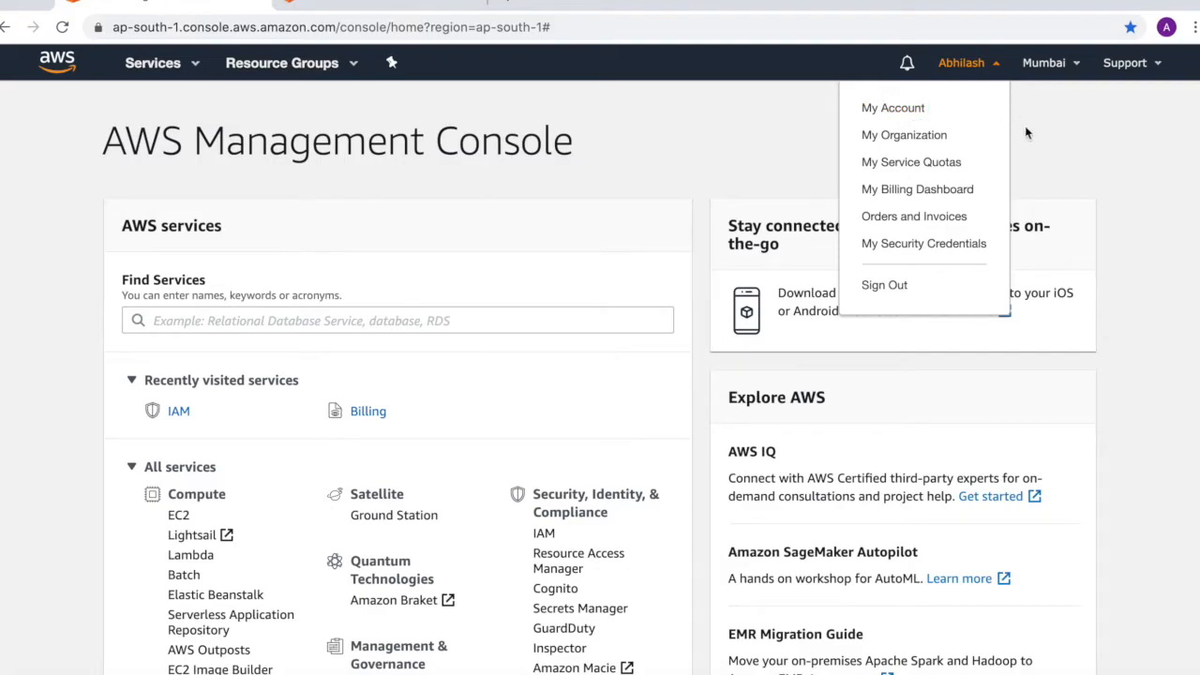
click(951, 243)
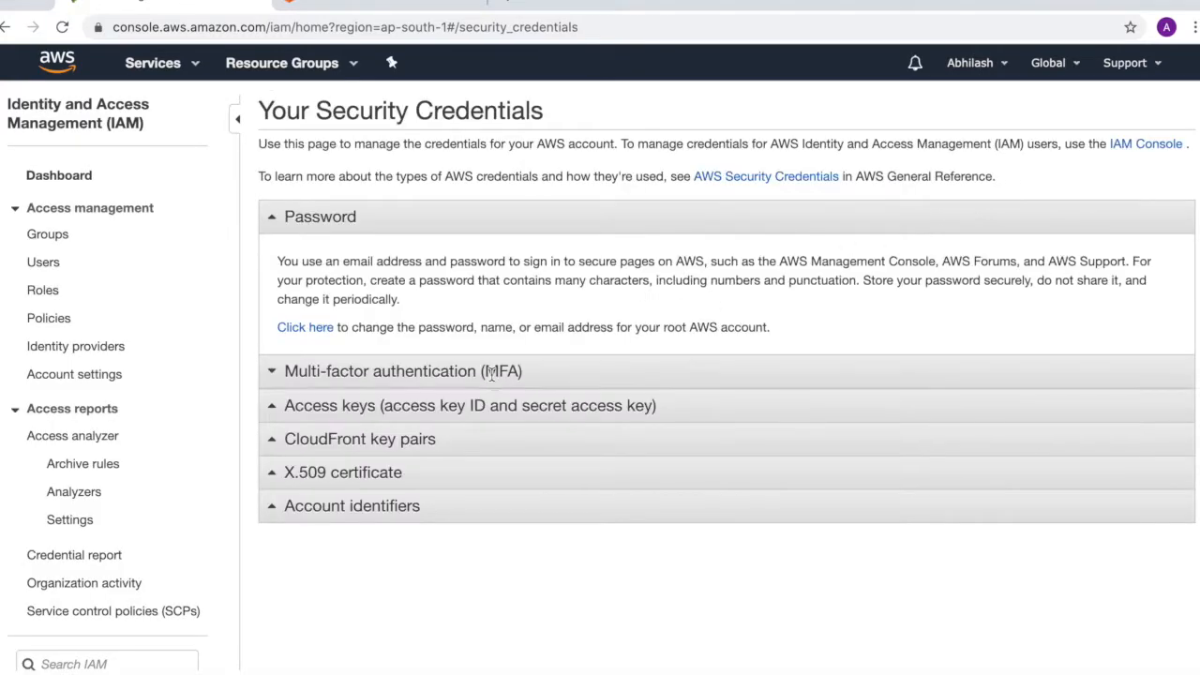
click(568, 368)
click(998, 392)
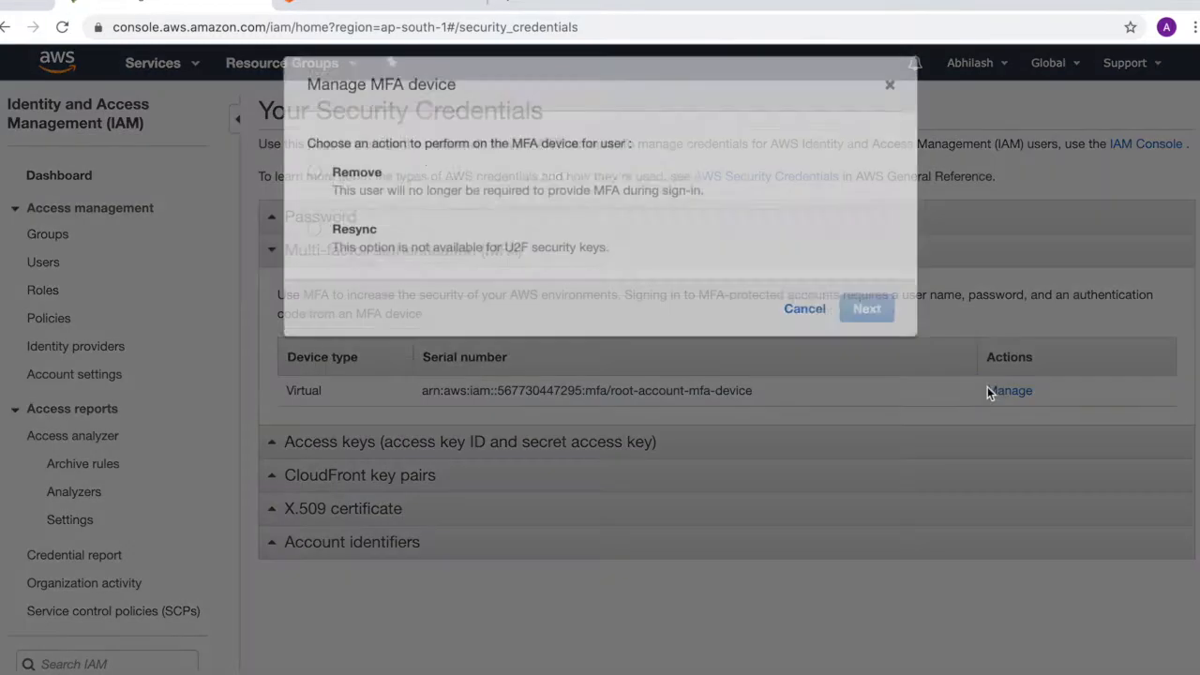
click(592, 243)
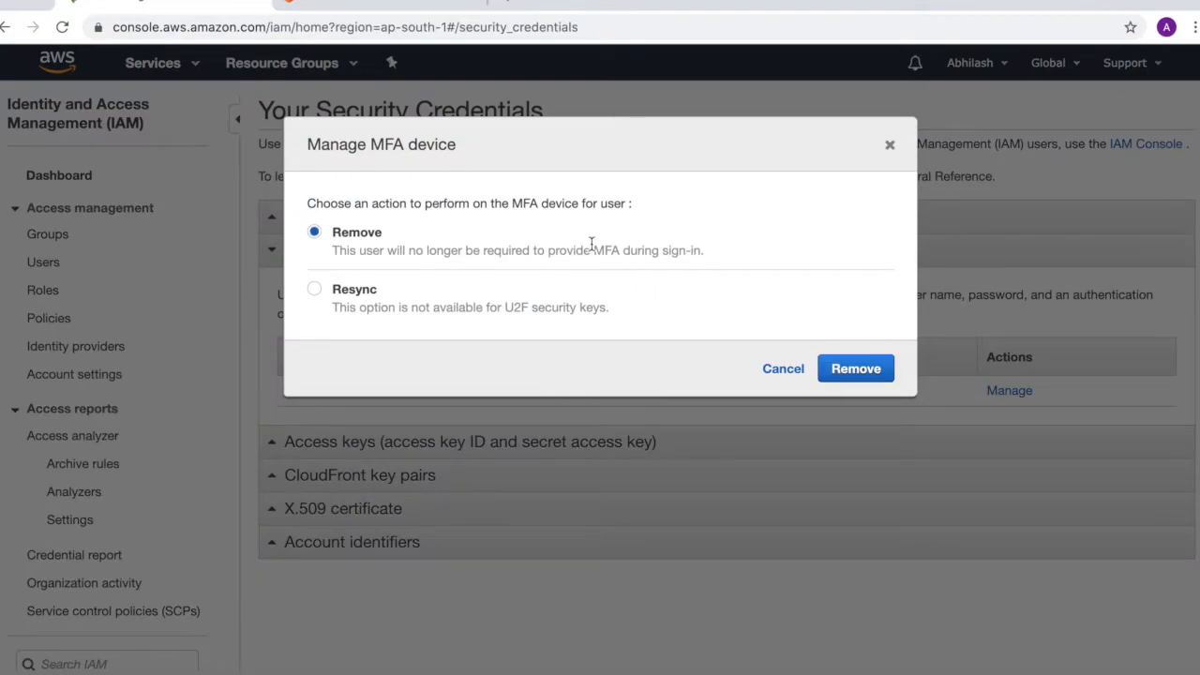
click(786, 371)
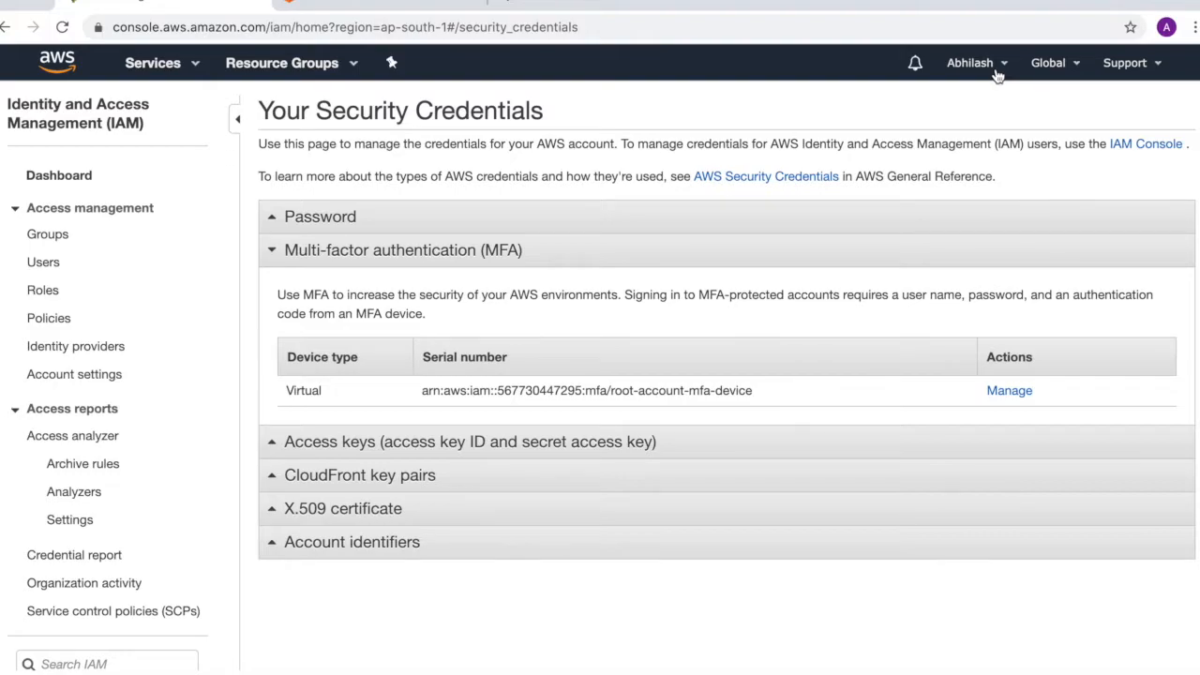
Search the services for IAM and open its dashboard
click(155, 62)
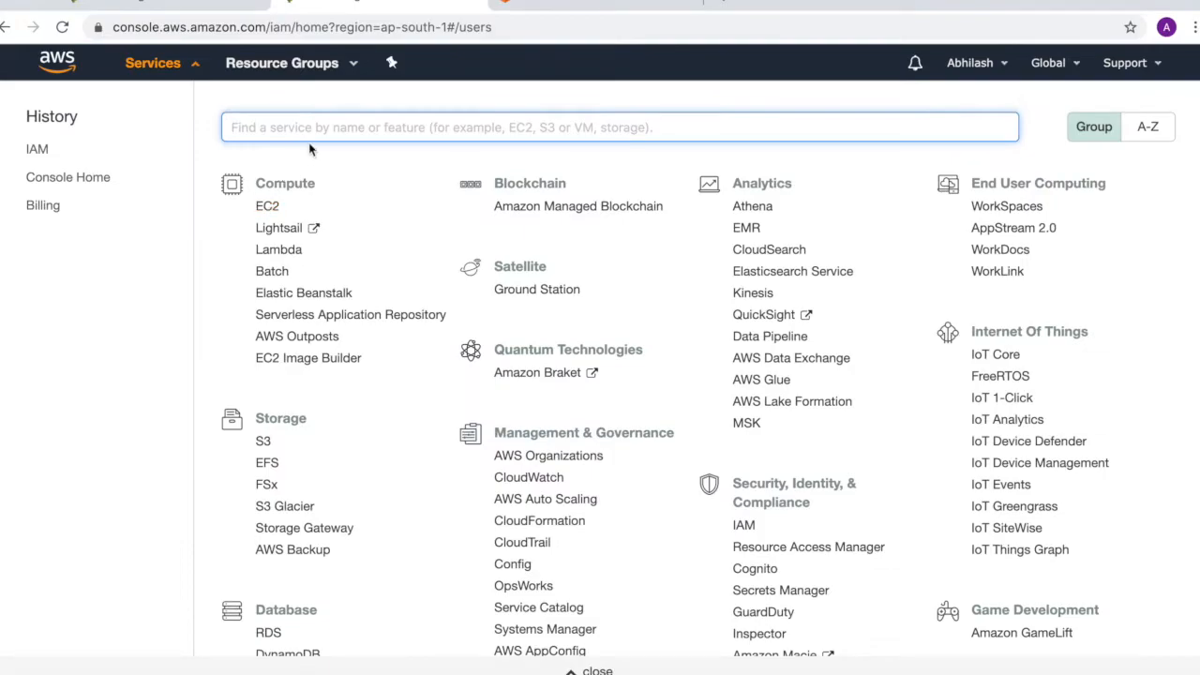
text(IAM)
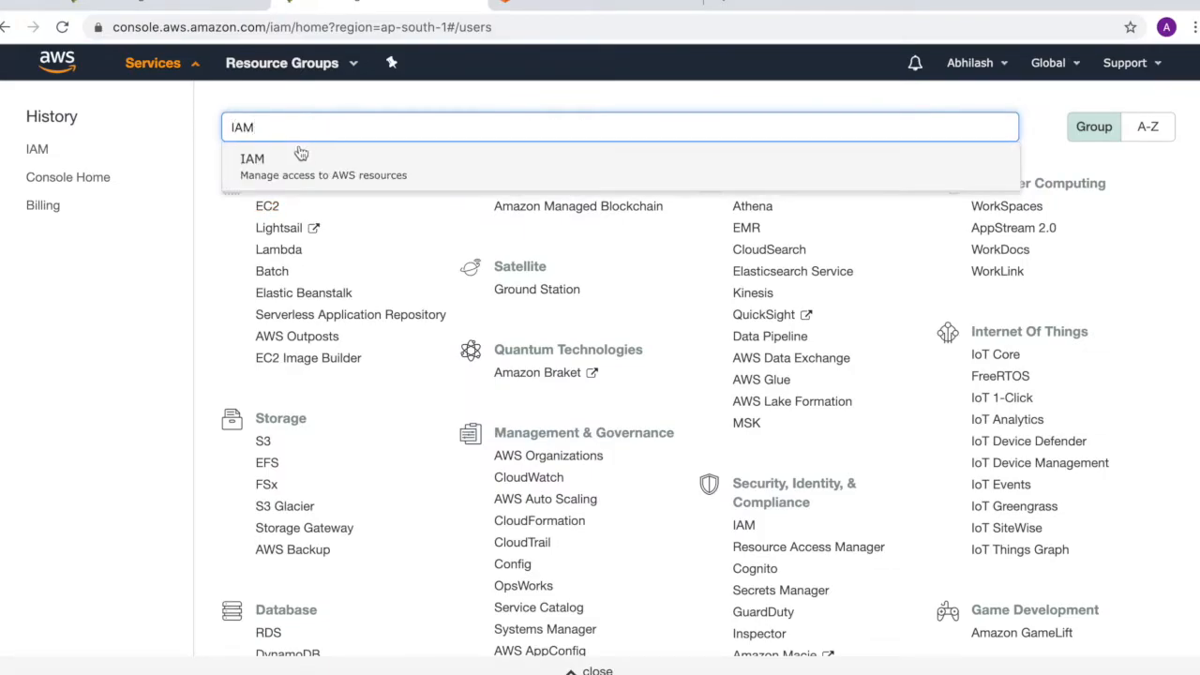
click(261, 165)
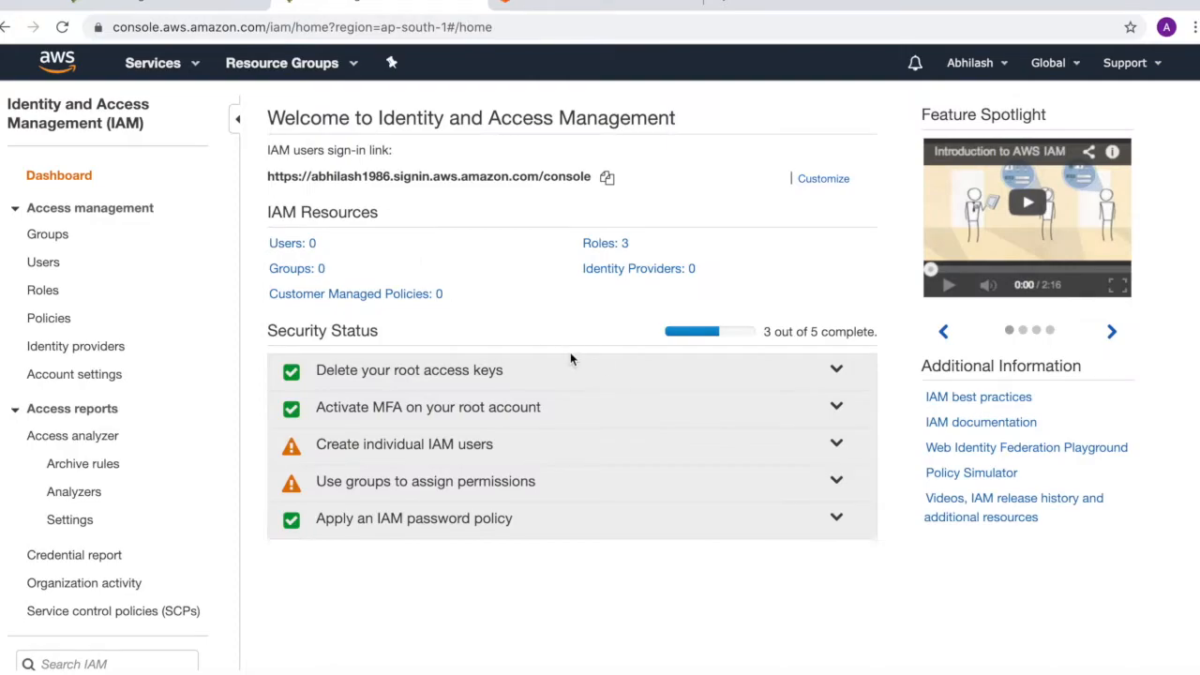
Examine each security status recommendation on the IAM dashboard, from deleting root access keys to applying a password policy
click(610, 371)
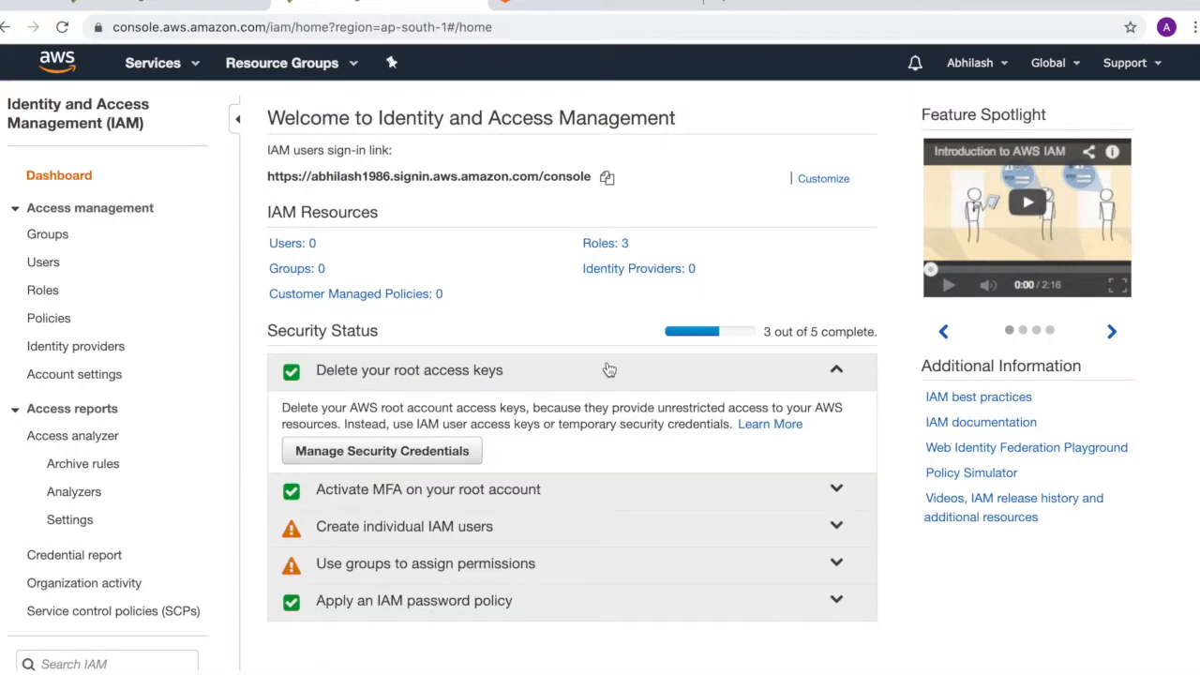
click(607, 369)
click(614, 406)
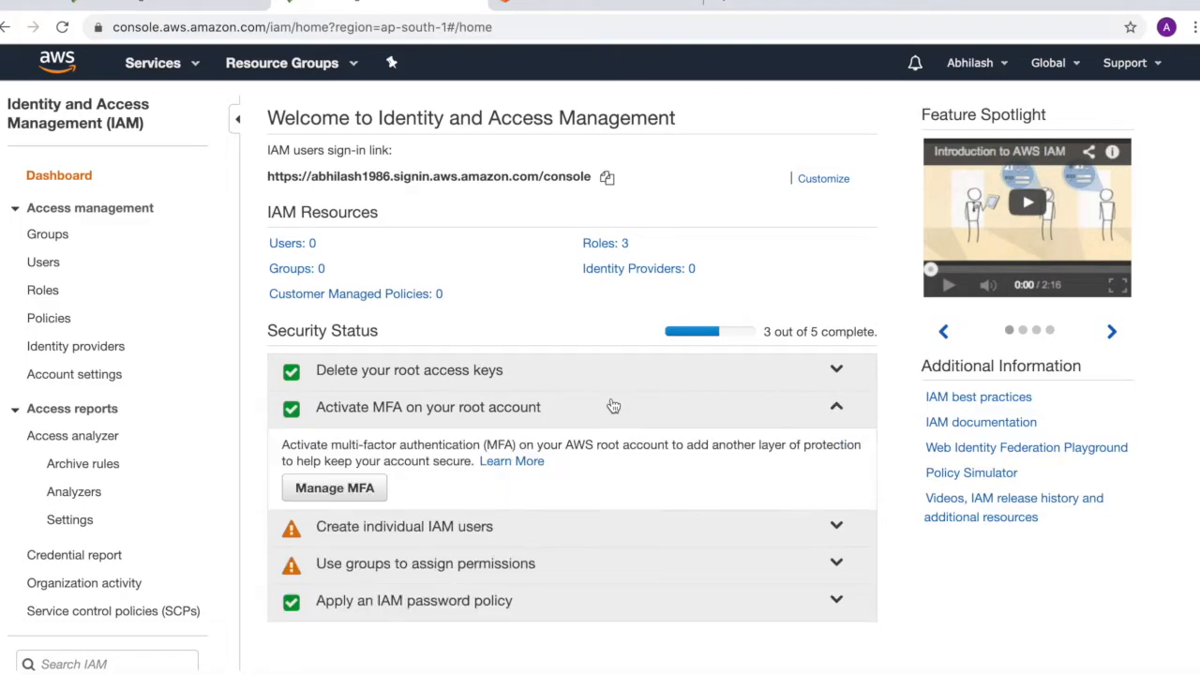
click(613, 406)
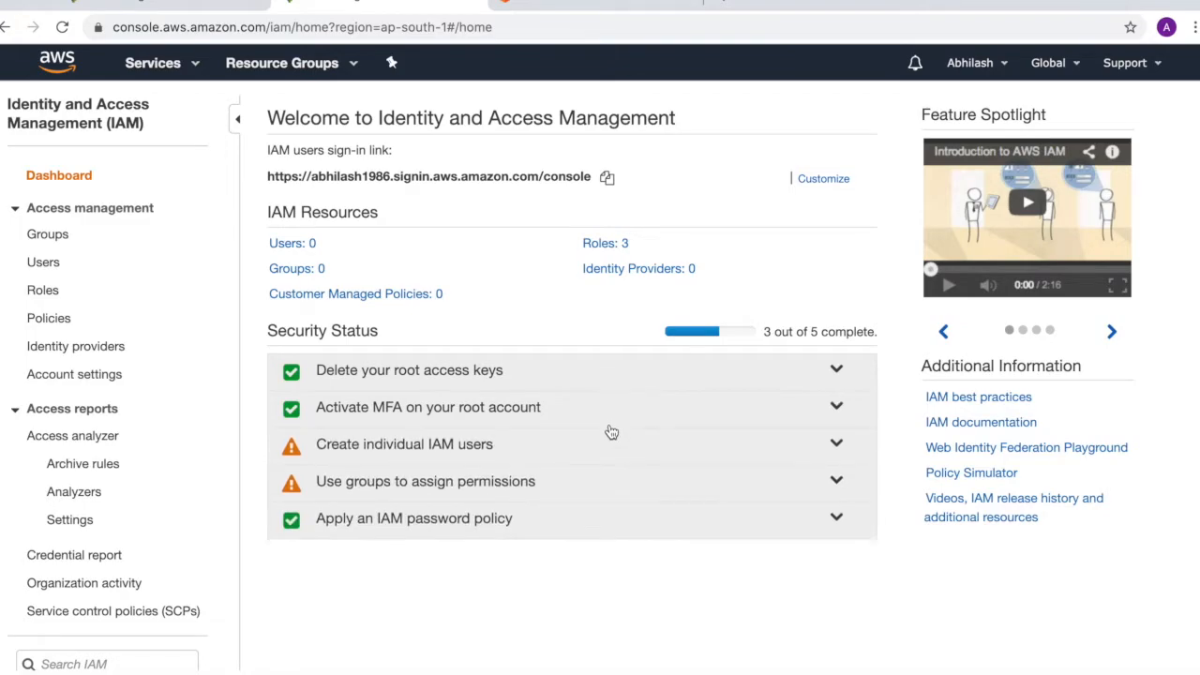
click(611, 445)
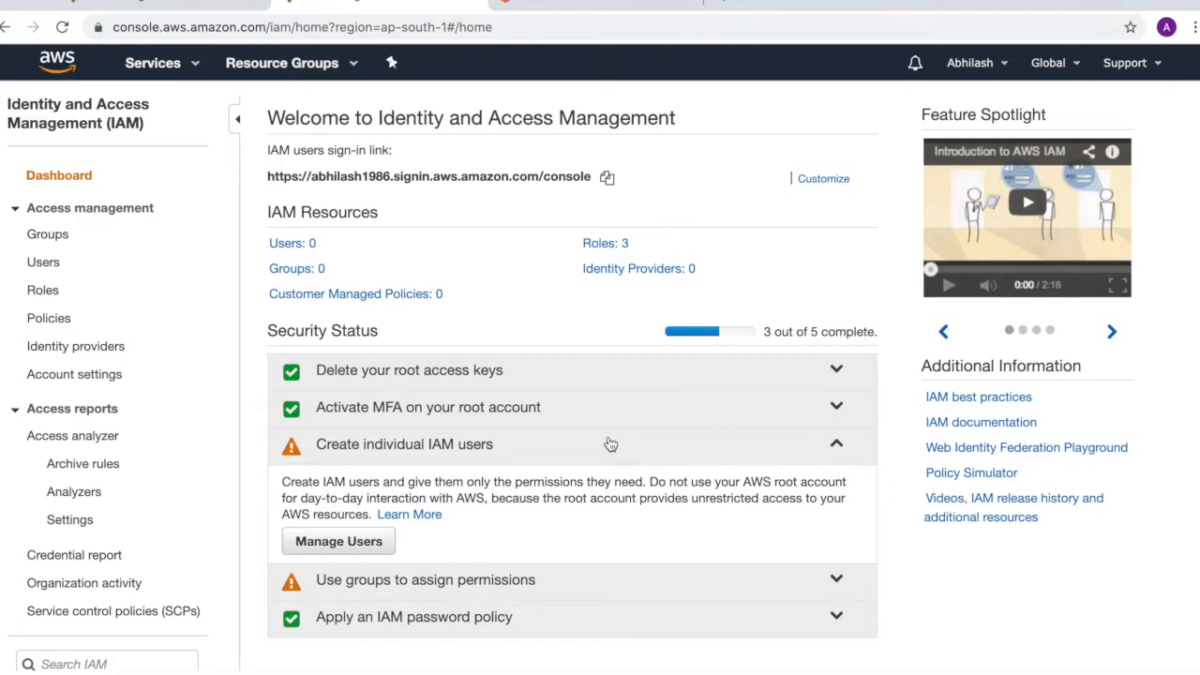
click(611, 444)
click(608, 482)
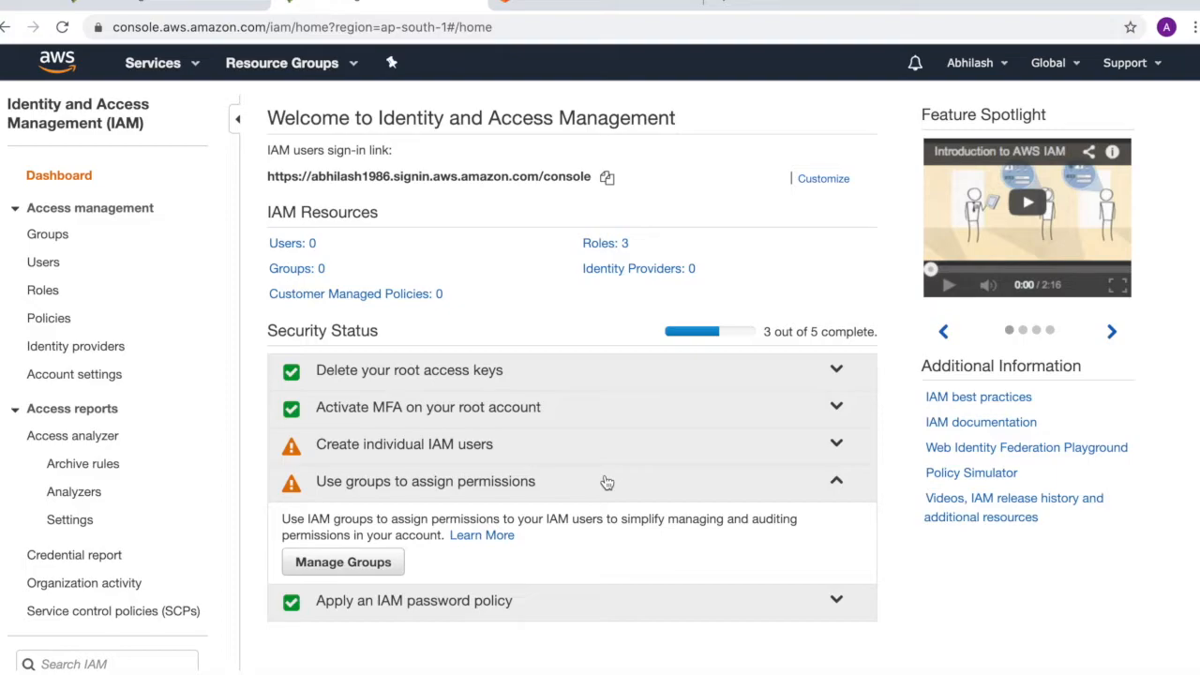
click(607, 482)
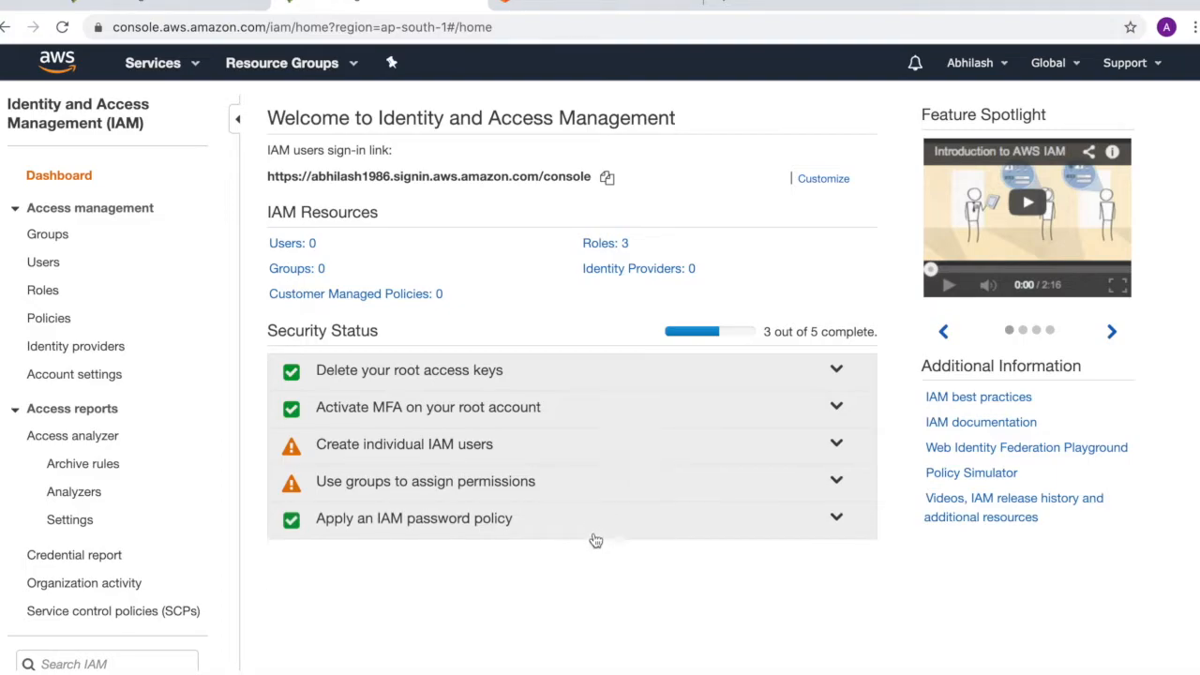
click(601, 527)
click(601, 527)
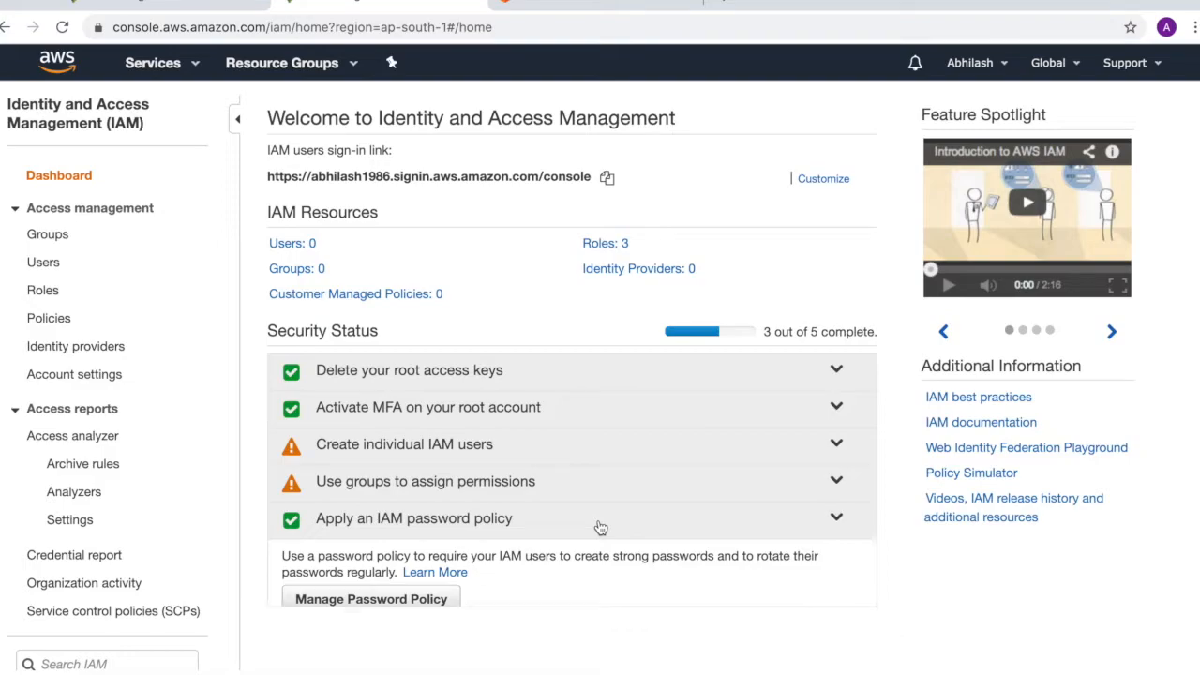
Start adding an IAM user named adminstrators with only AWS Management Console access enabled
click(301, 243)
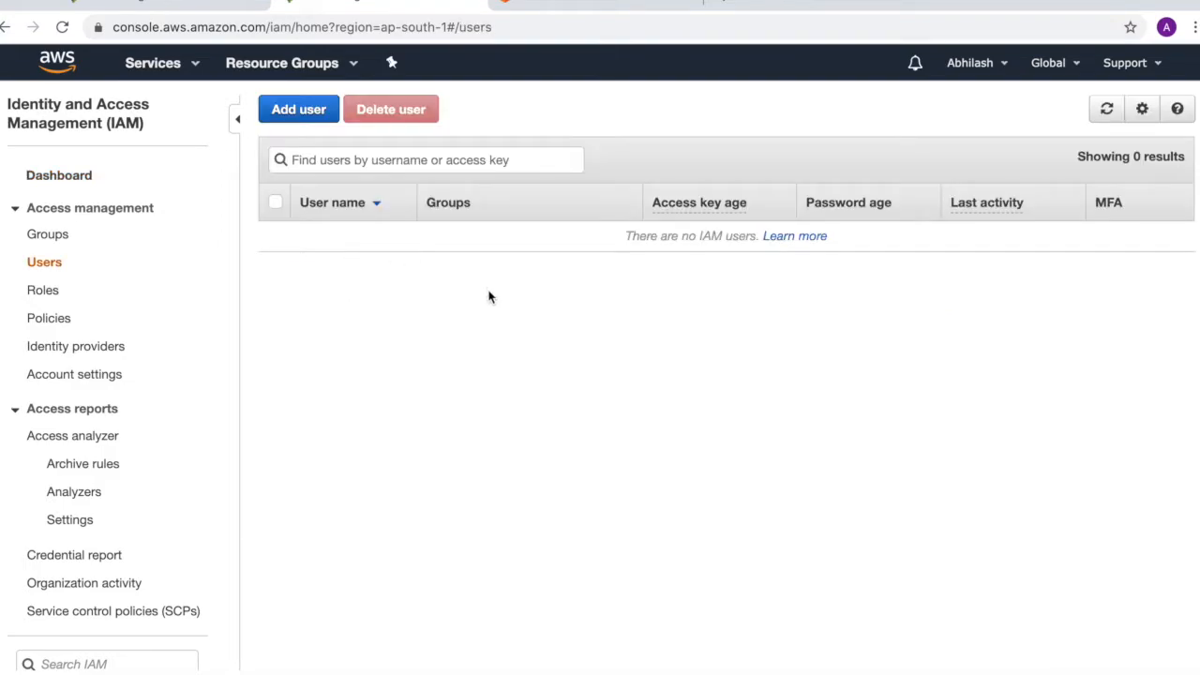
click(318, 120)
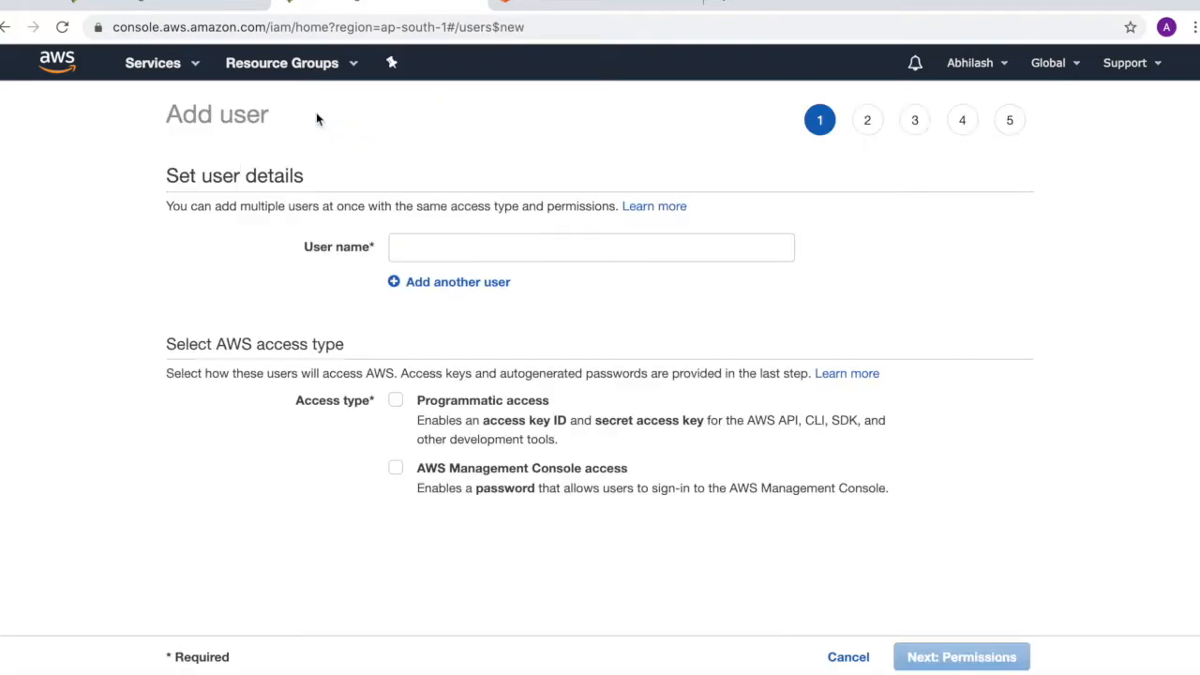
click(496, 253)
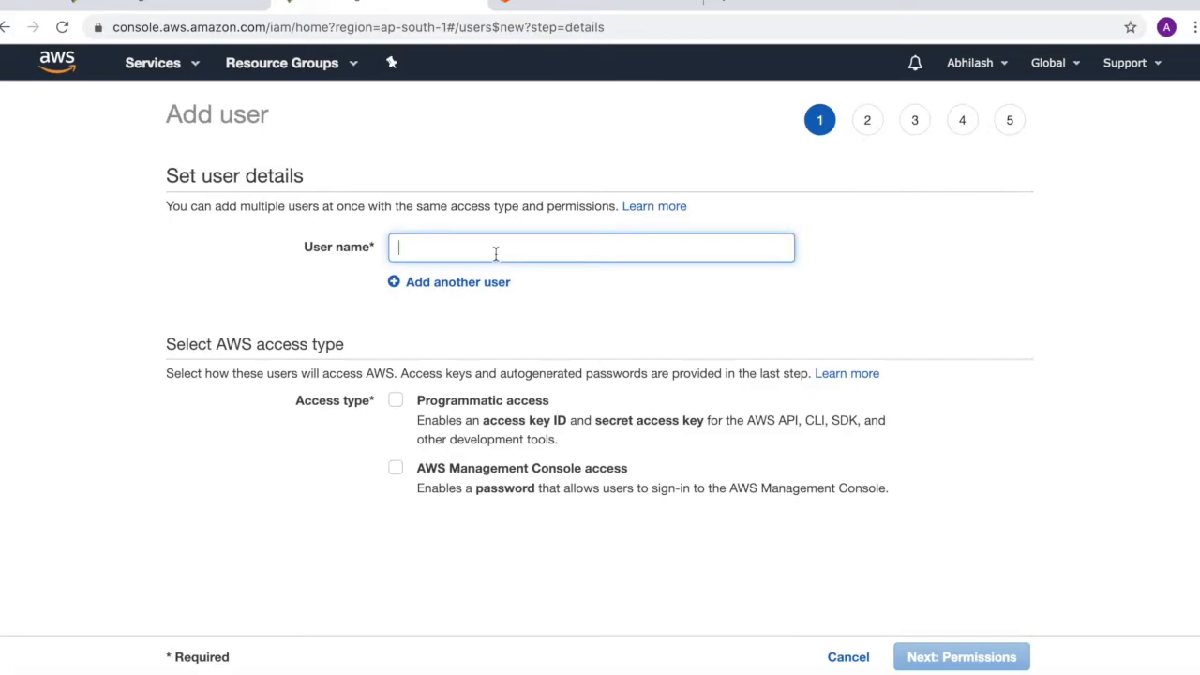
text(admins)
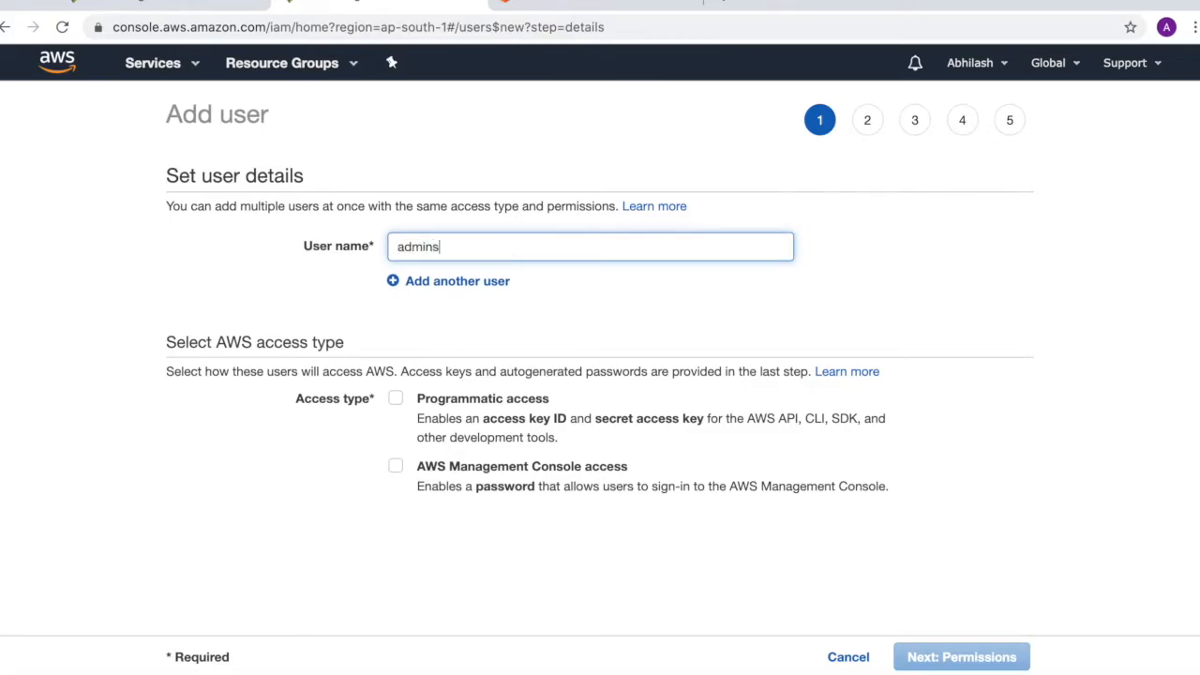
text(trators)
click(396, 466)
click(396, 400)
click(395, 399)
scroll(523, 482, down, 1)
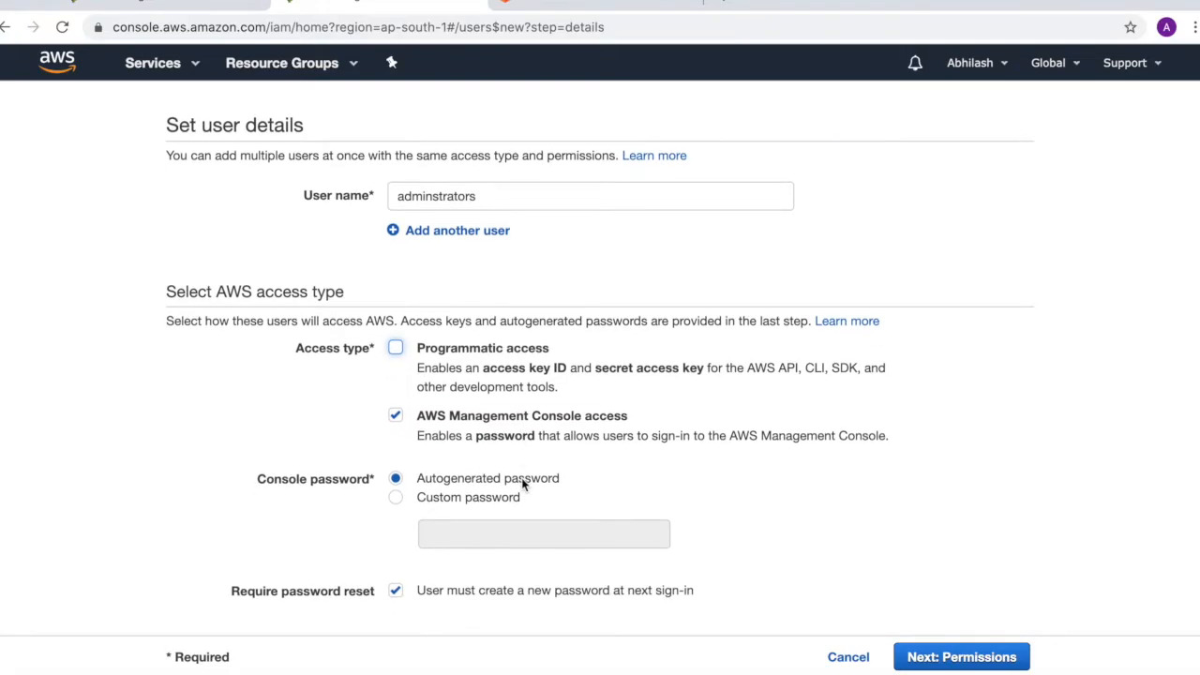
drag(723, 367, 861, 370)
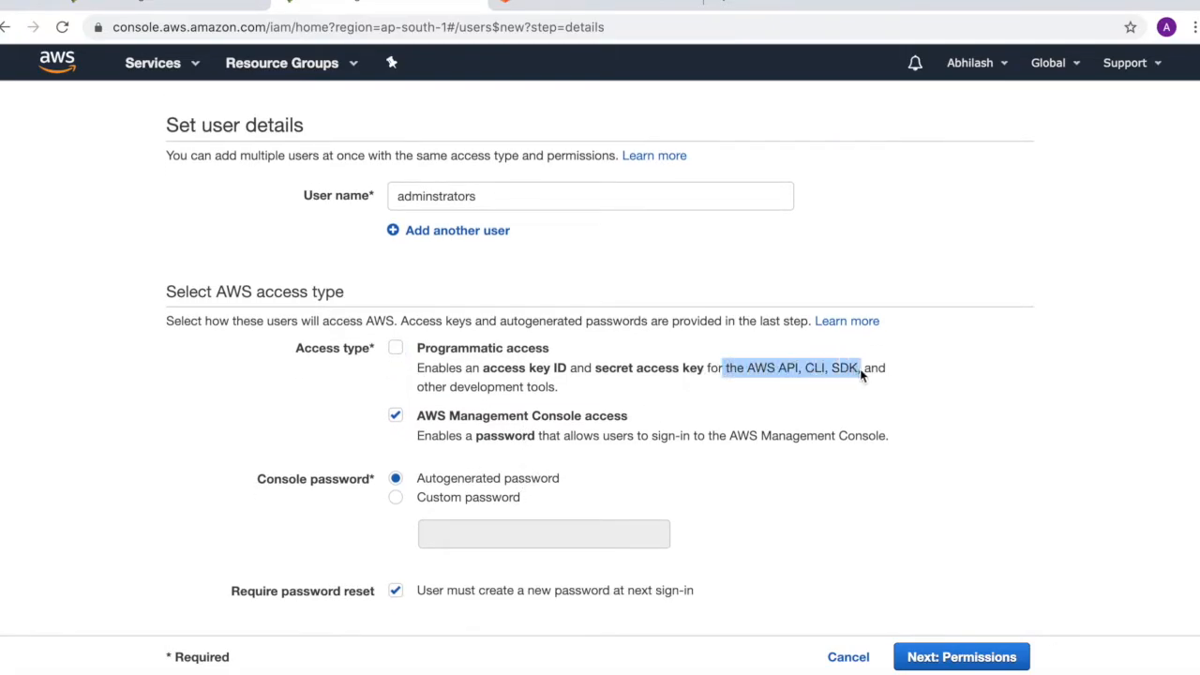
click(825, 487)
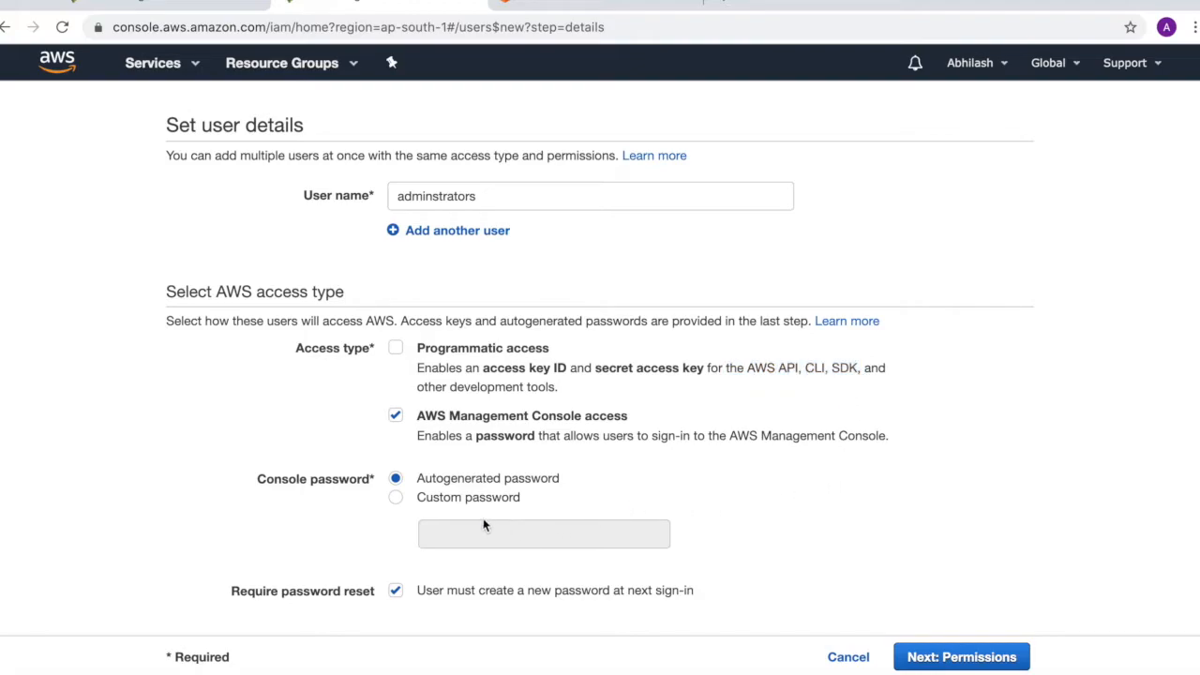
Enter a custom console password for the user, keep the required reset at next sign-in, and proceed to permissions
click(396, 498)
text(•••••••••)
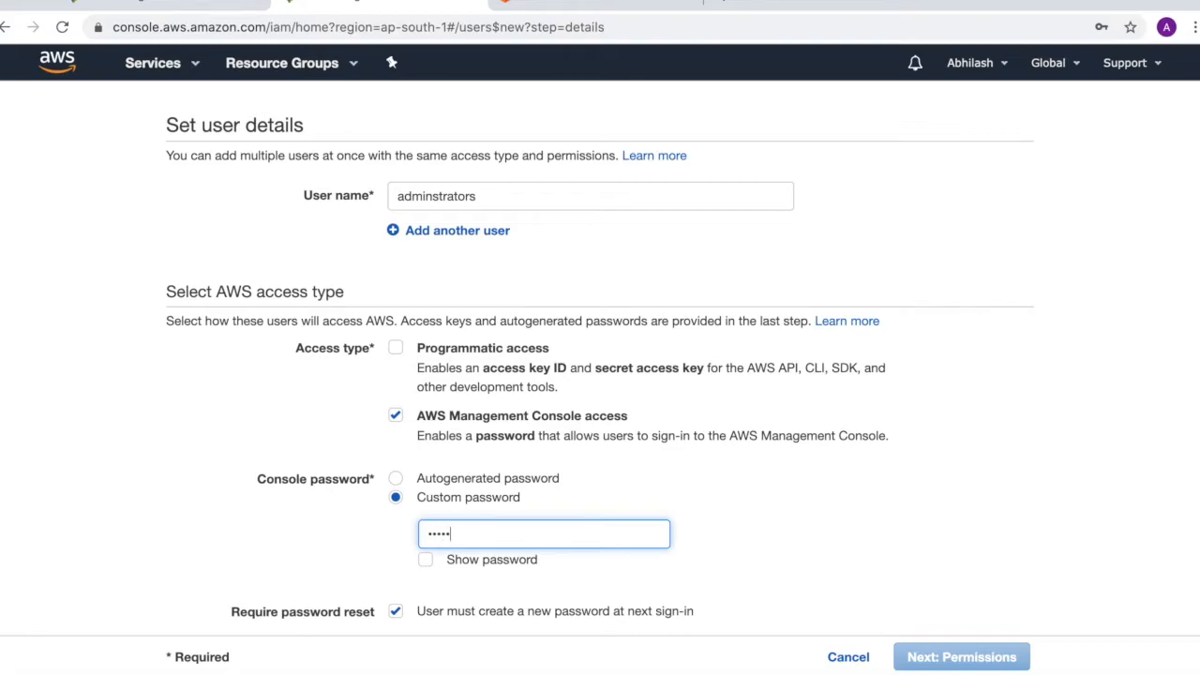
text(•)
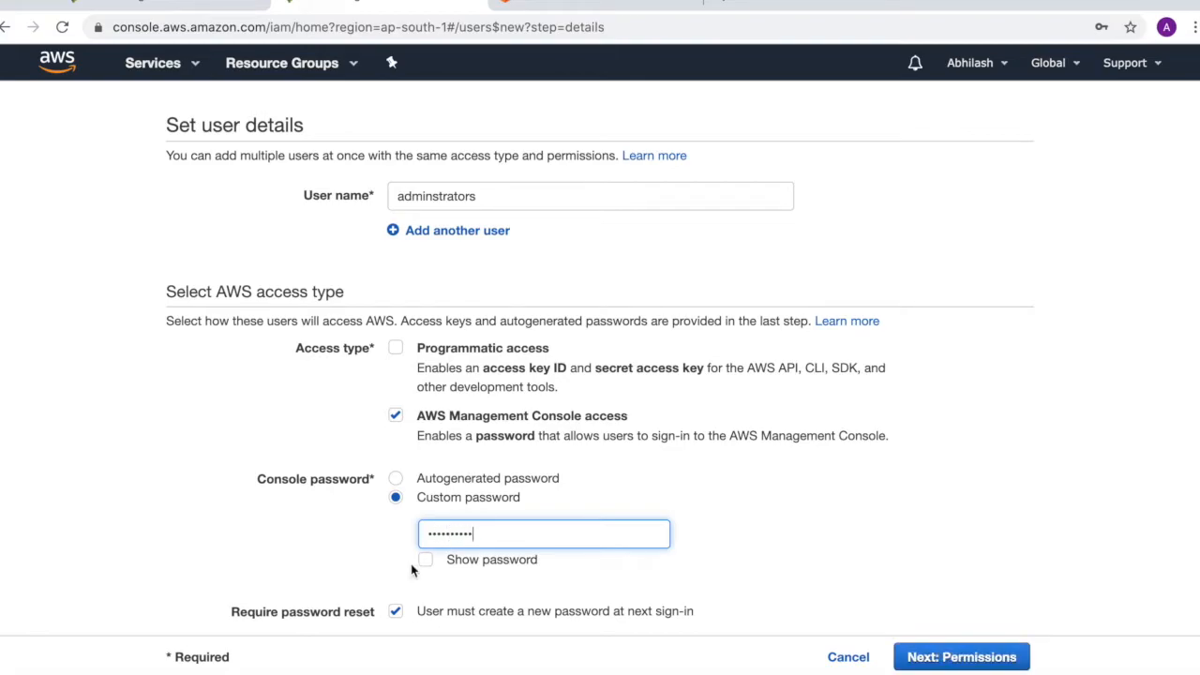
scroll(440, 572, down, 1)
click(396, 593)
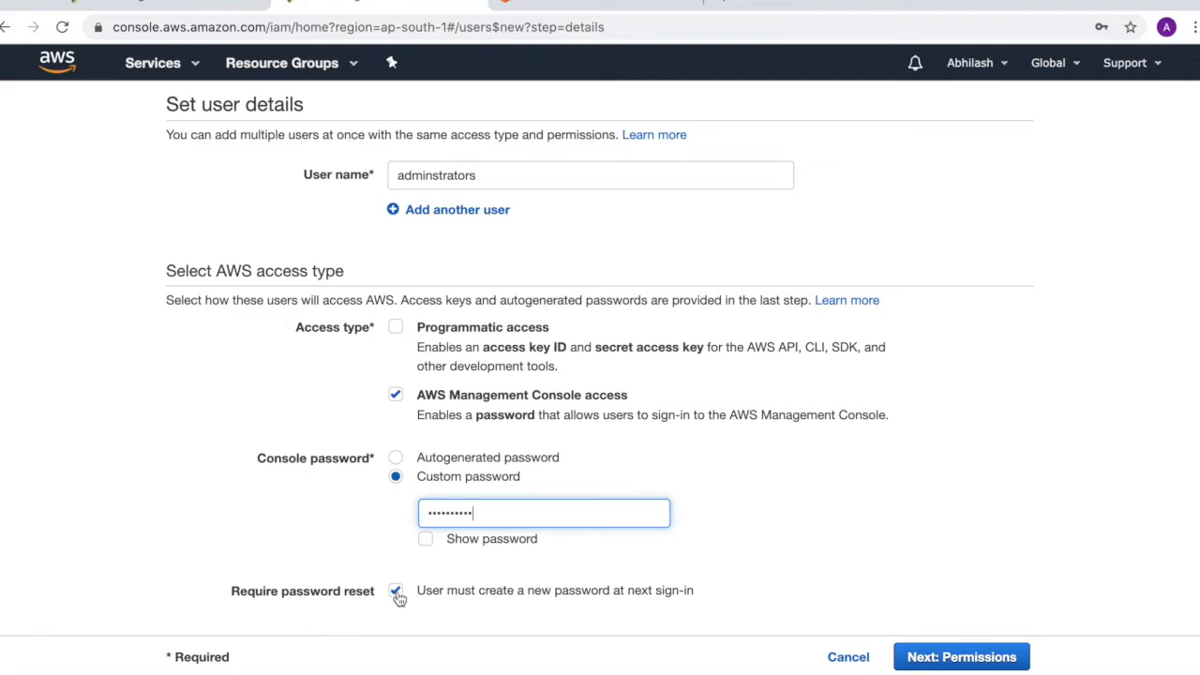
click(397, 592)
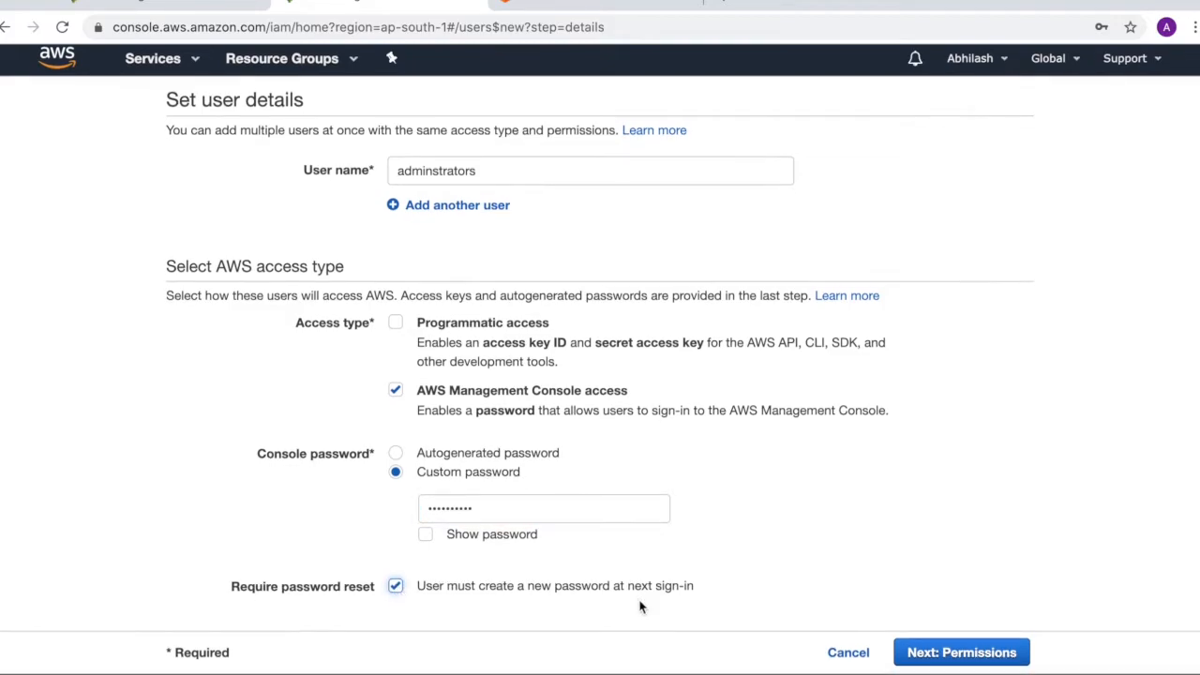
click(924, 657)
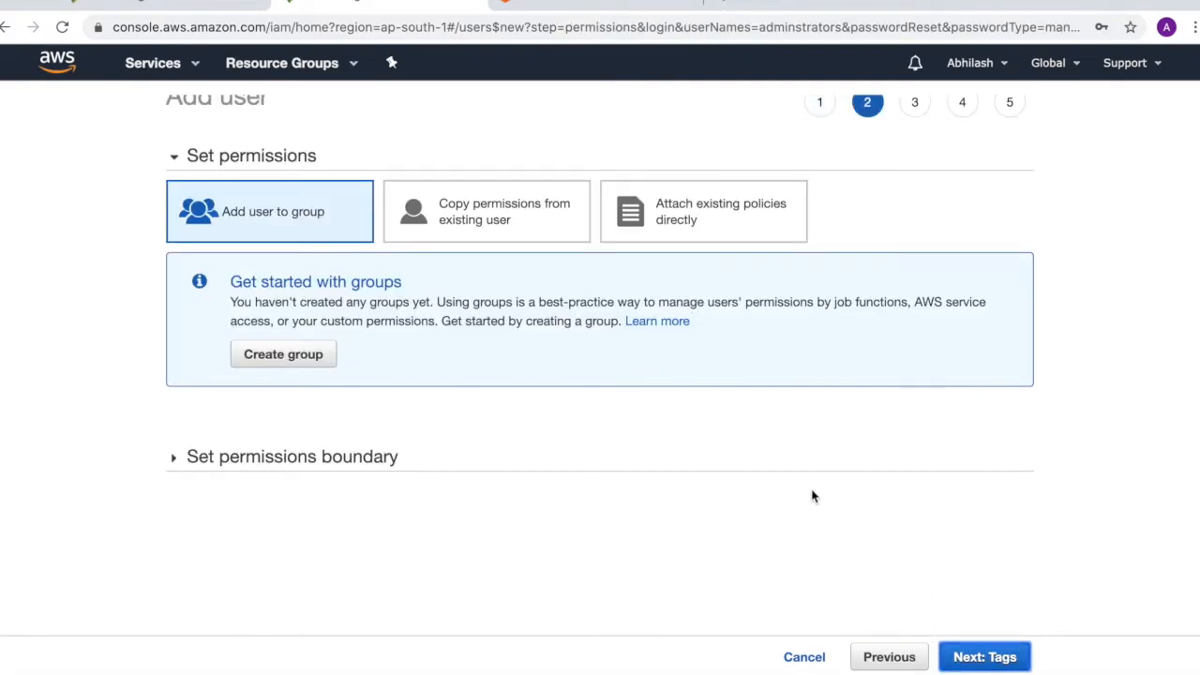
Start creating a group for the user, name it admins, and check the available policy filters
click(308, 364)
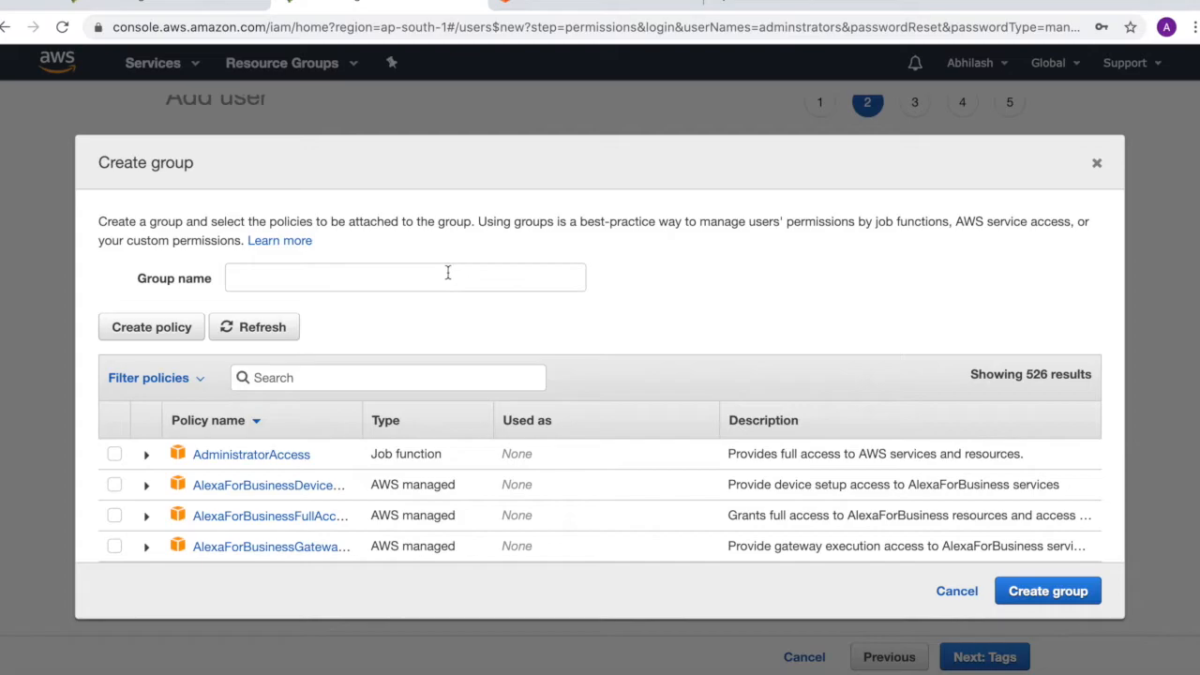
click(447, 272)
text(ad)
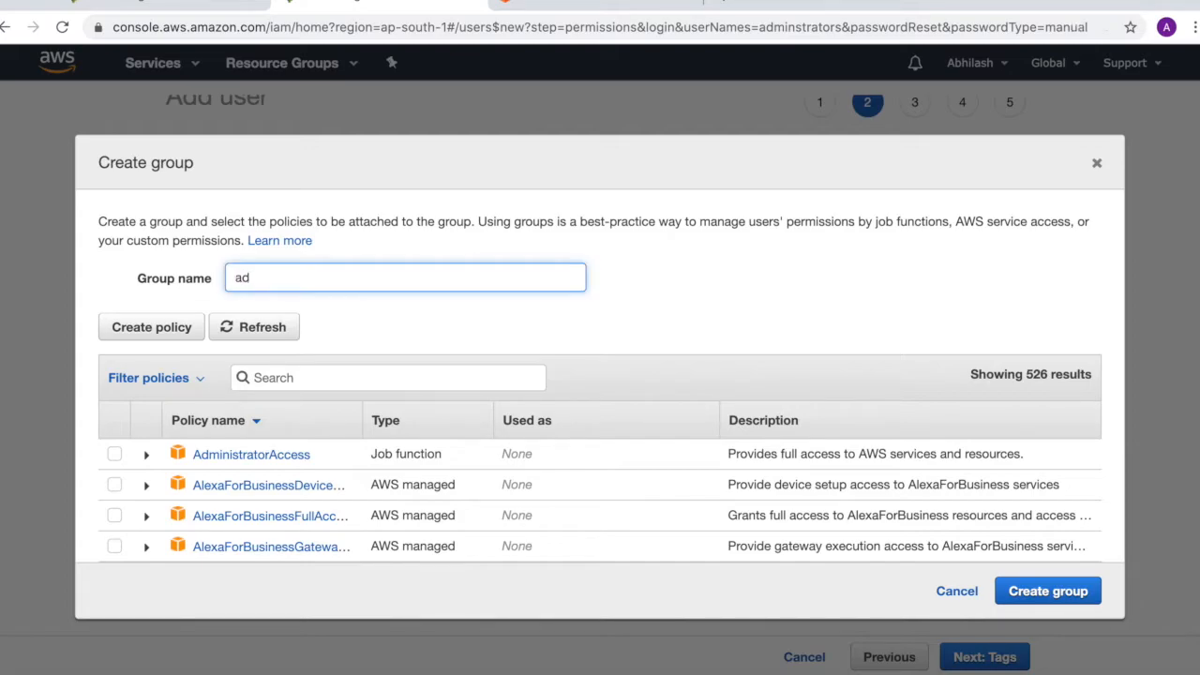
text(mins)
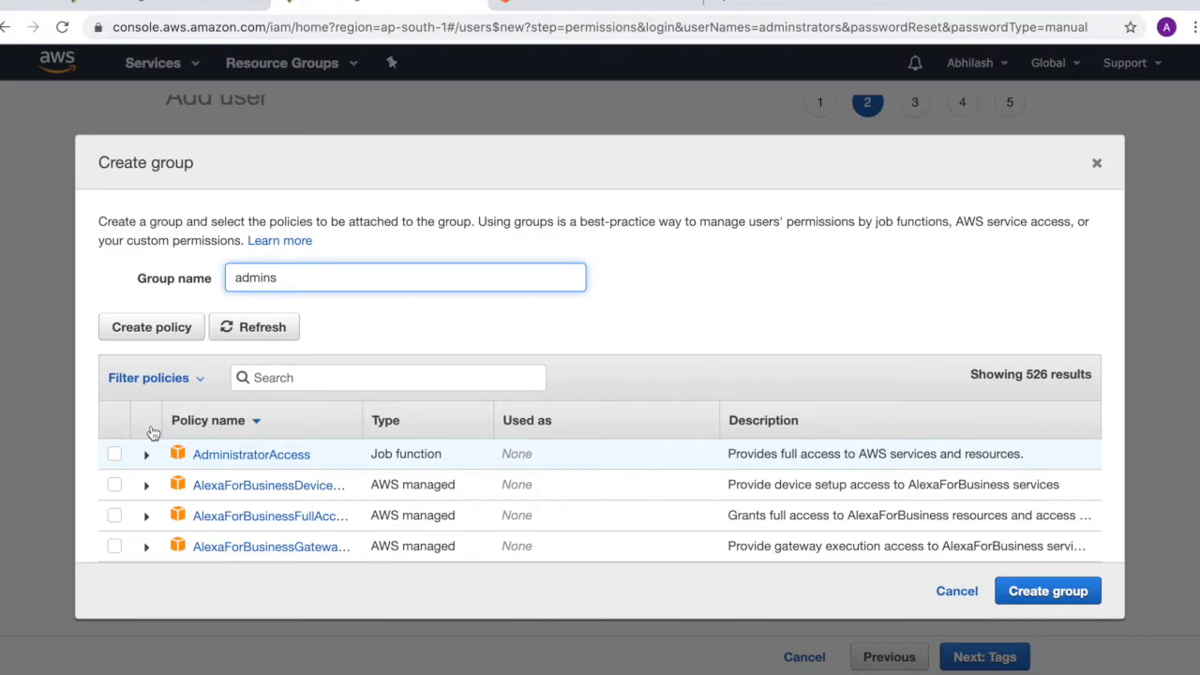
click(193, 379)
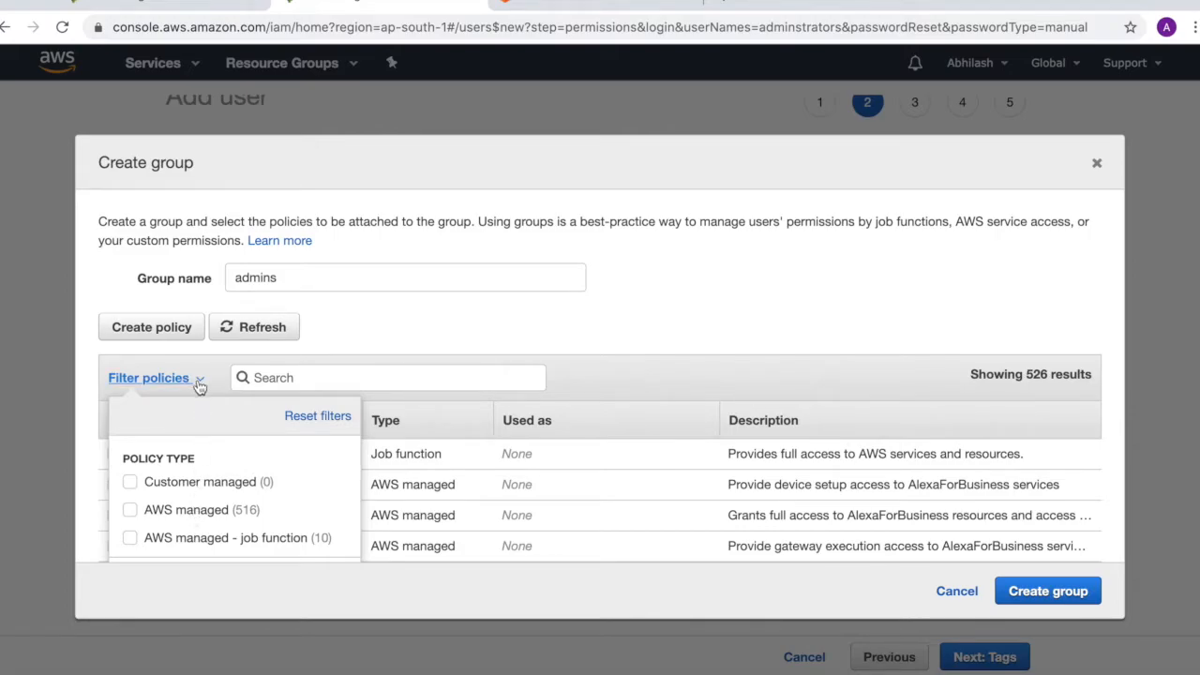
click(198, 380)
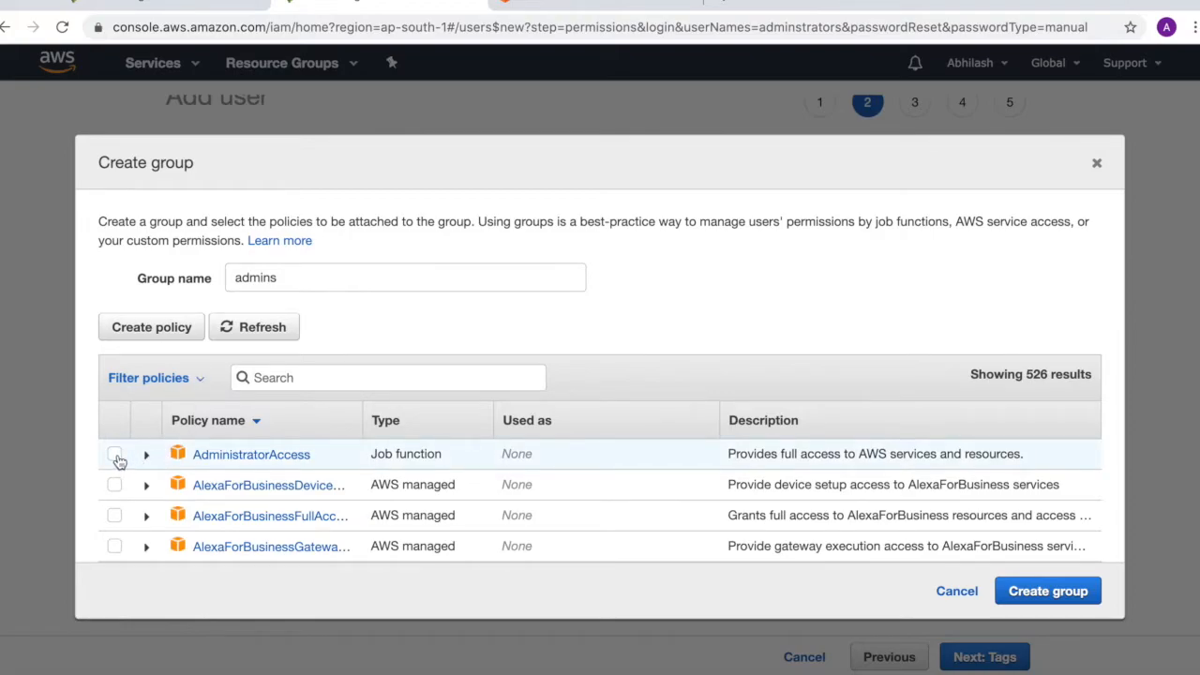
Examine the JSON definition of the AdministratorAccess policy, including its effect, action and resource entries
click(146, 455)
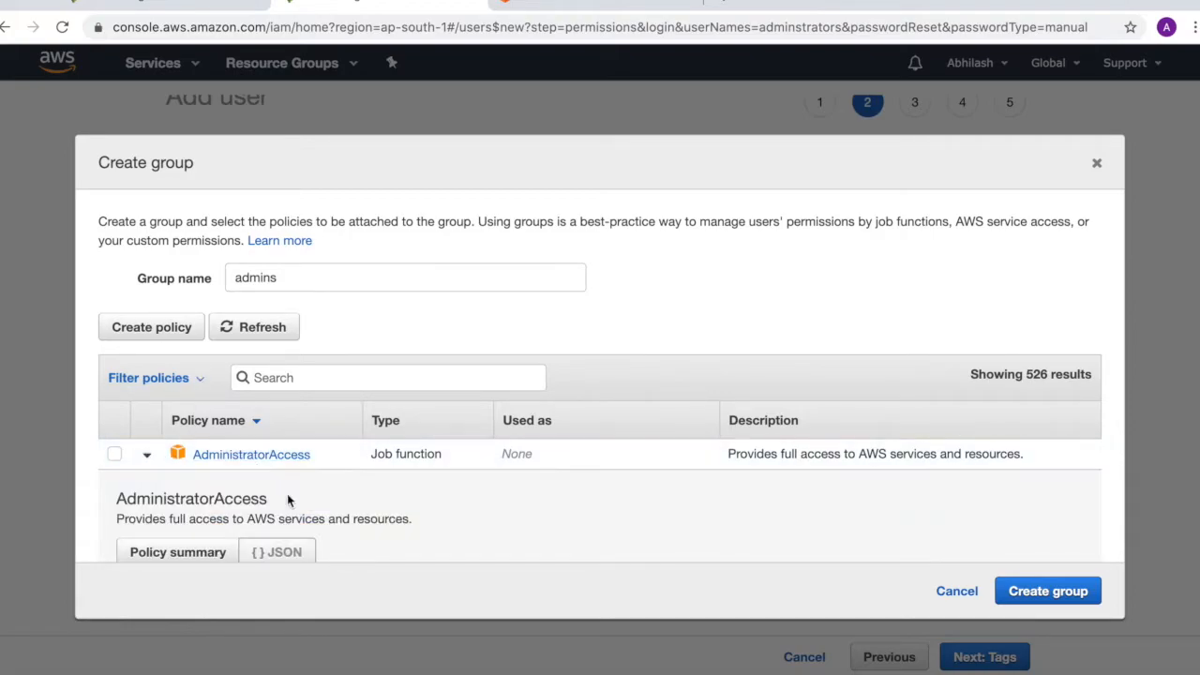
scroll(287, 493, down, 1)
click(276, 522)
scroll(296, 510, down, 3)
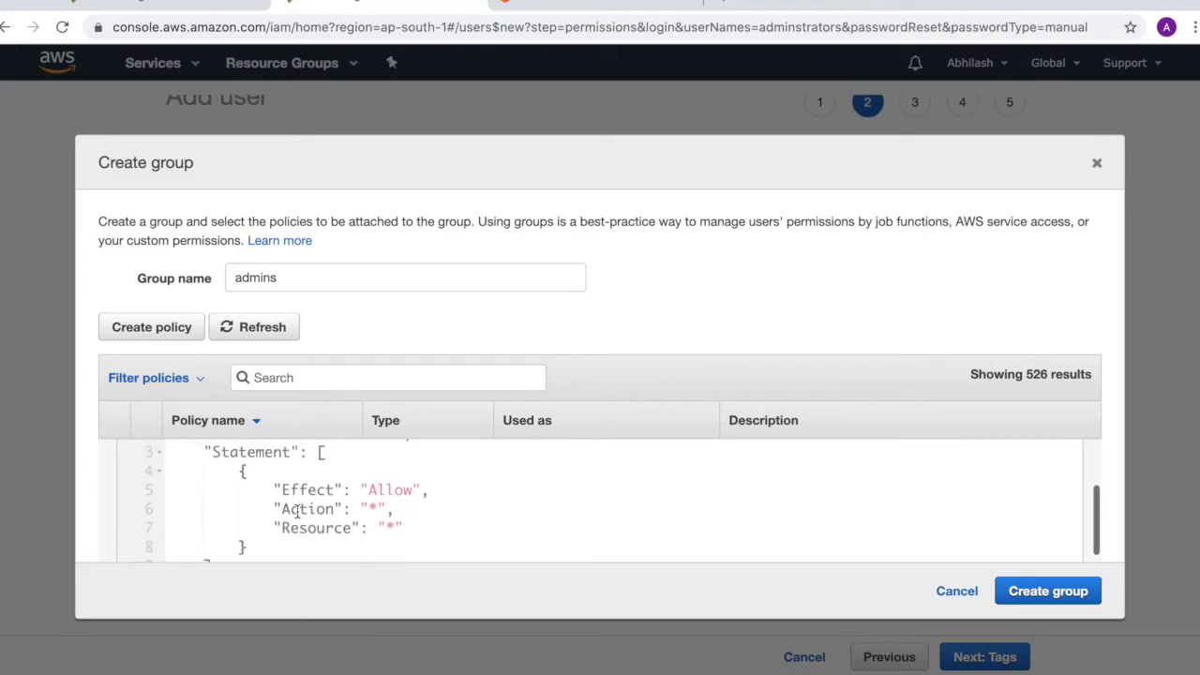
scroll(296, 509, down, 1)
drag(274, 493, 418, 514)
click(401, 513)
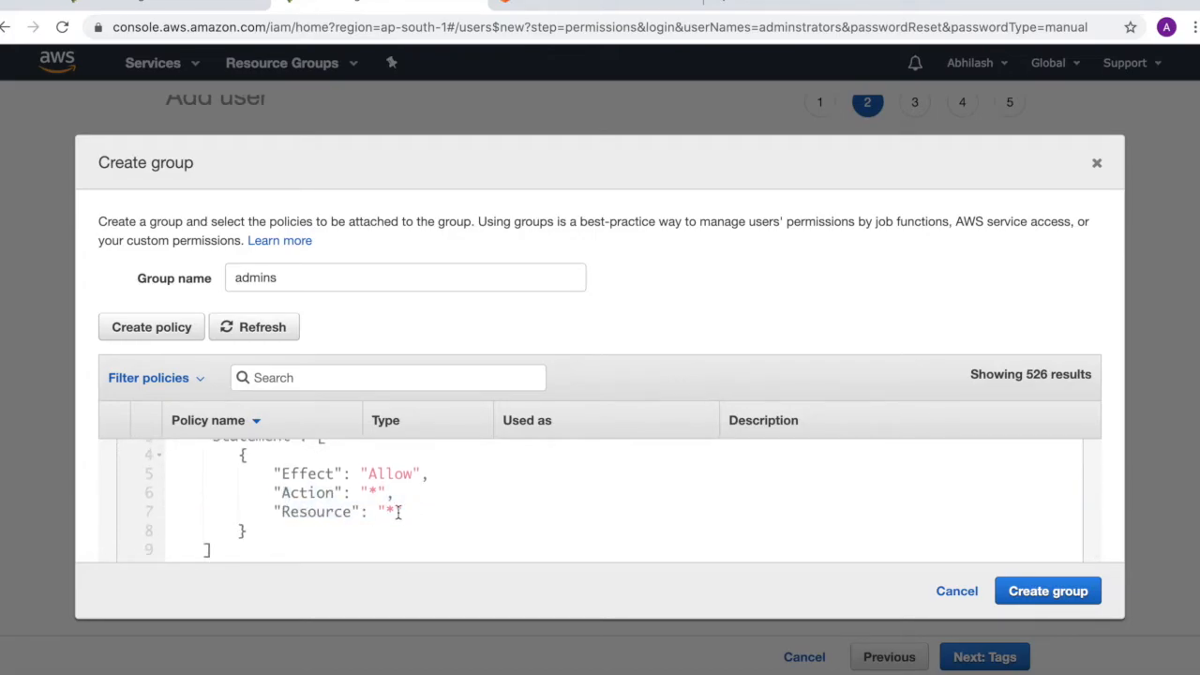
scroll(266, 460, up, 5)
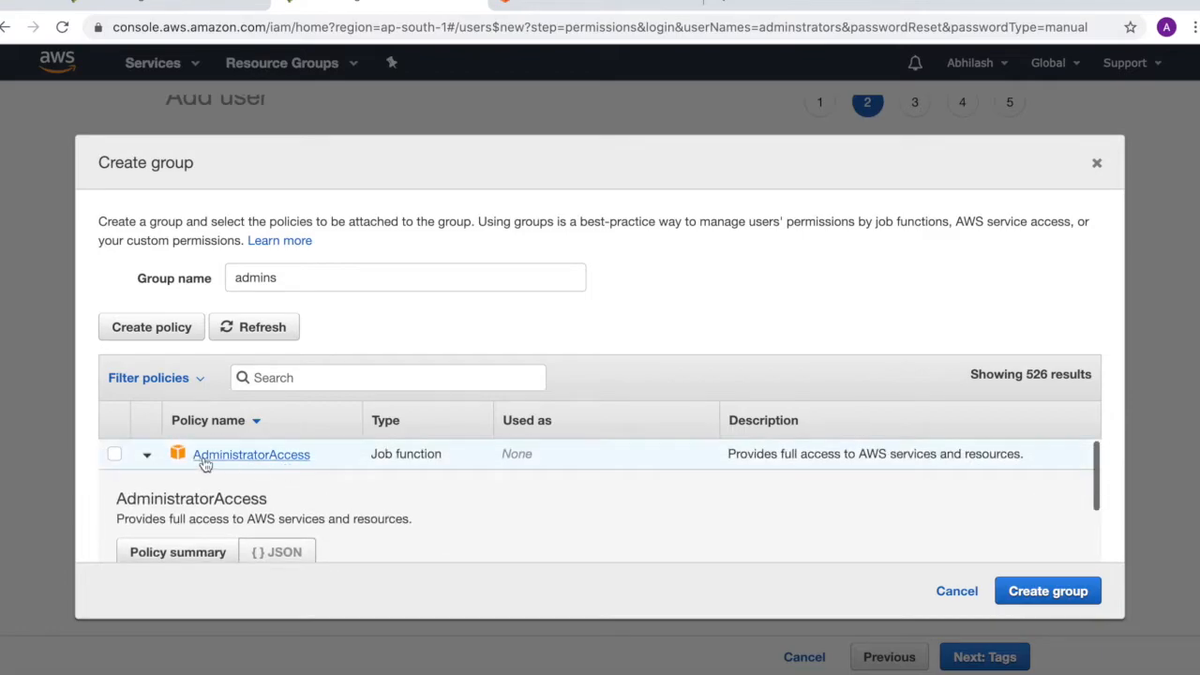
Create the admins group with the AdministratorAccess policy attached and continue to the user's tags
click(114, 454)
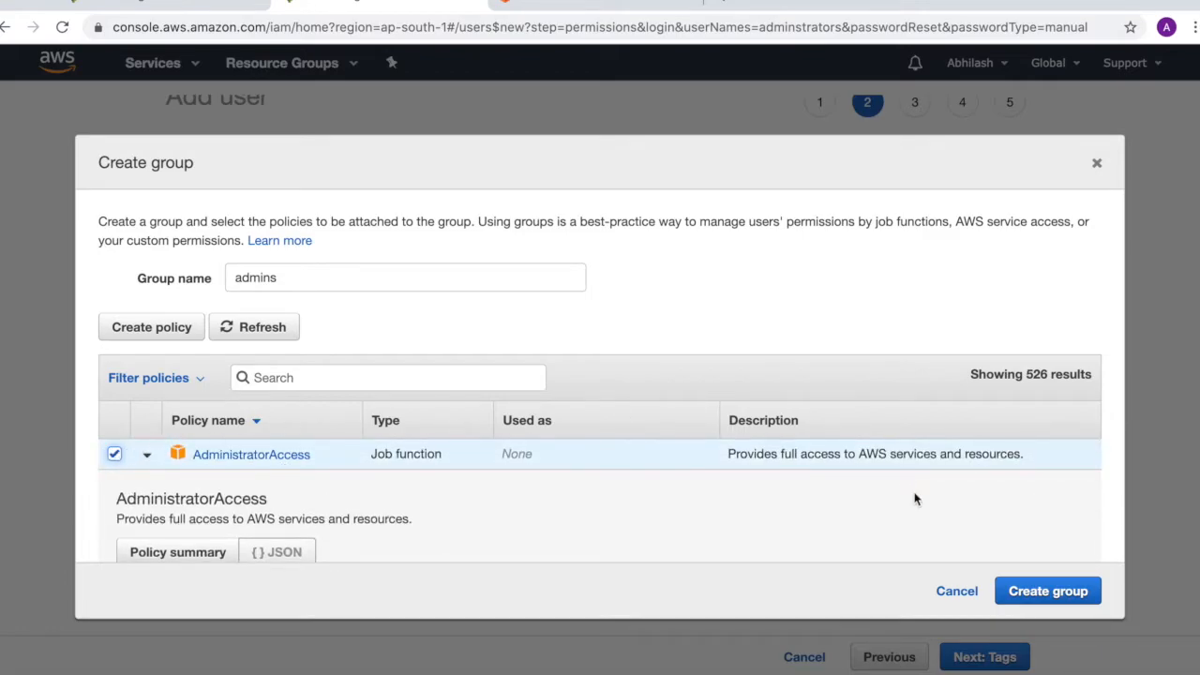
click(1032, 595)
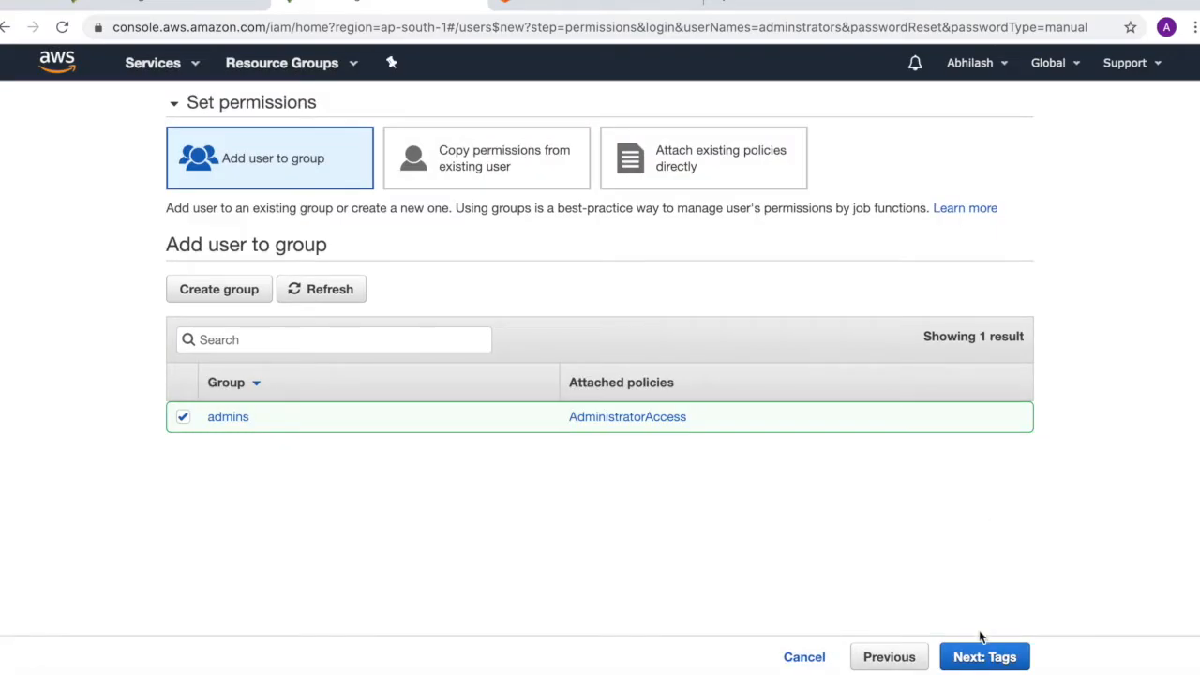
click(972, 659)
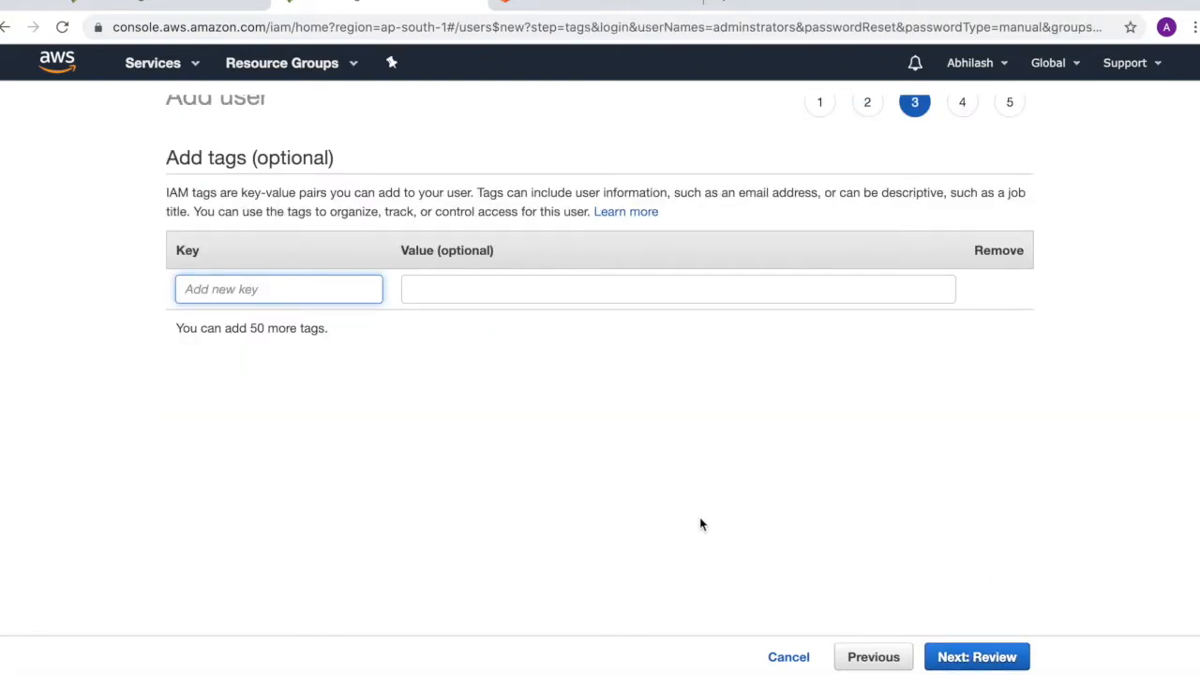
Leave the tags empty, review the user details, and create the adminstrators user
click(423, 289)
click(303, 288)
click(1009, 662)
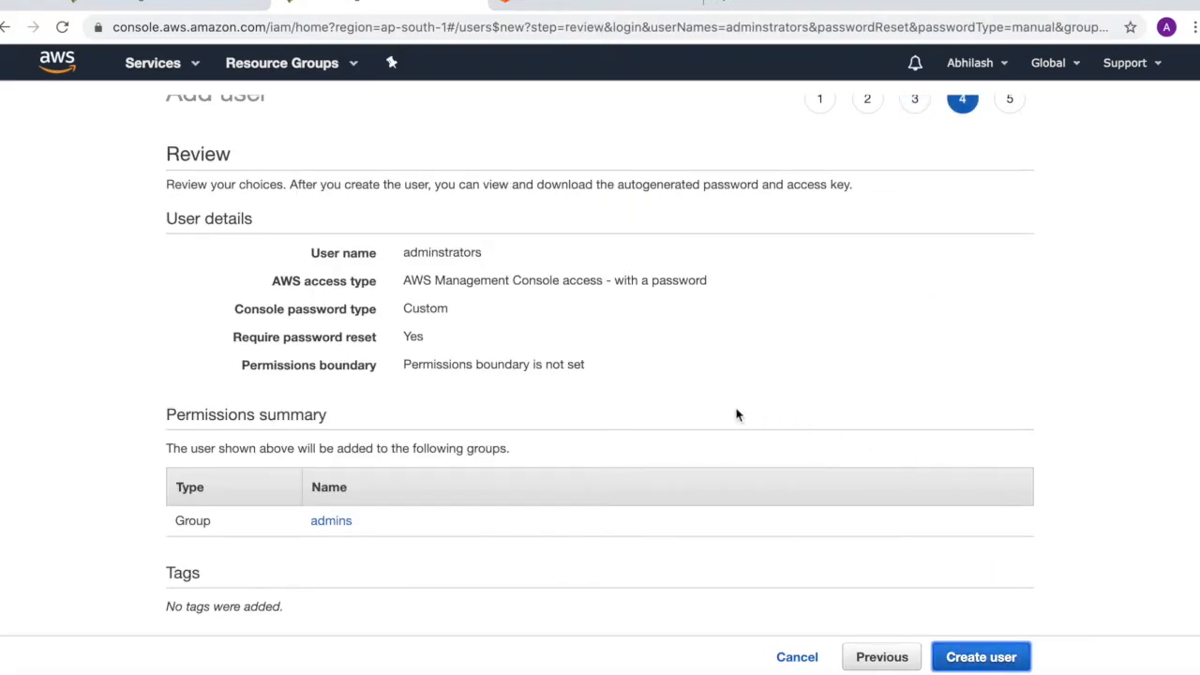
drag(403, 251, 552, 388)
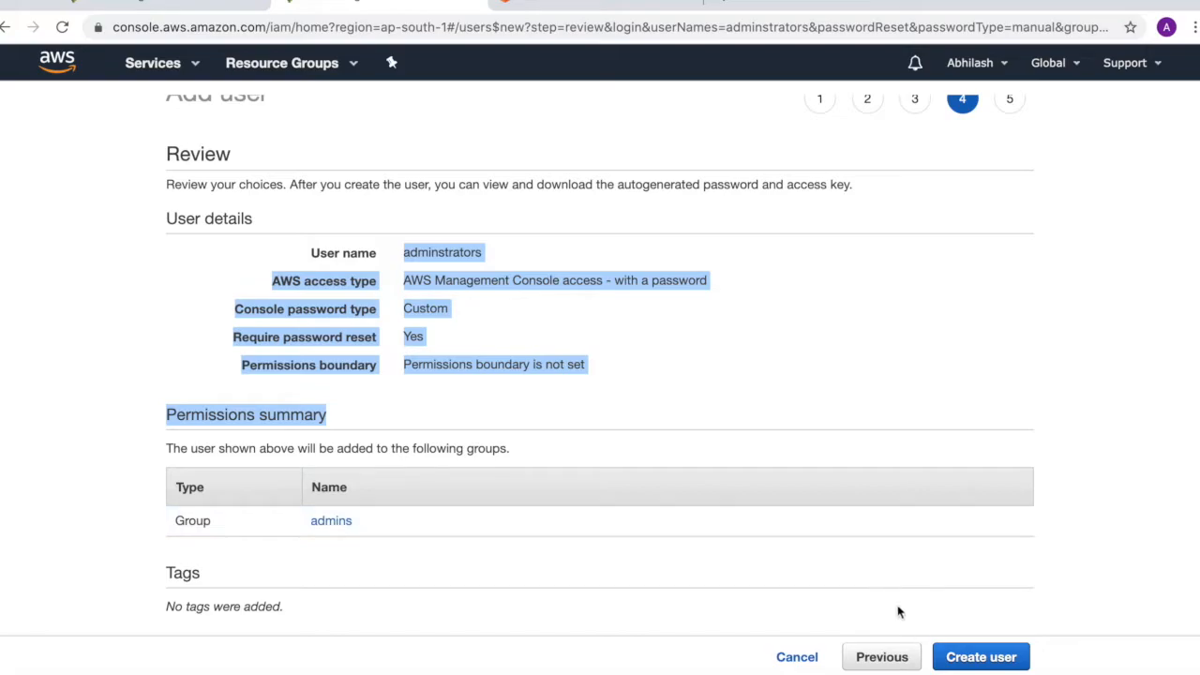
click(954, 660)
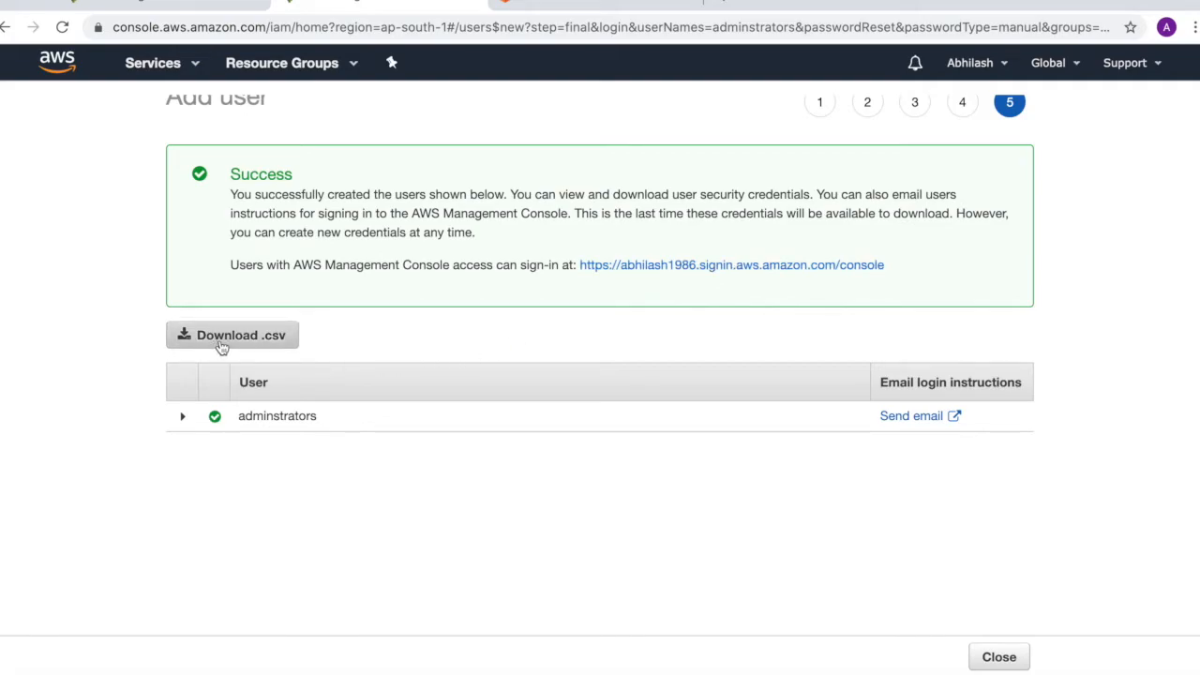
drag(615, 214, 948, 206)
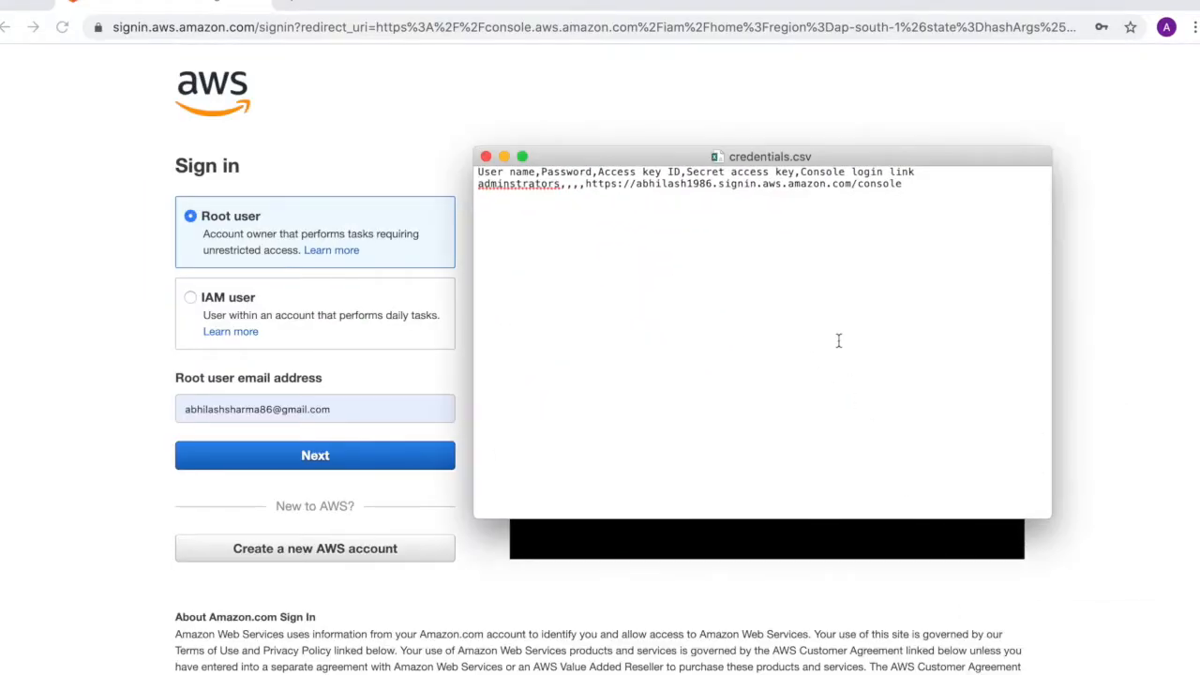
Review the user name and the account alias in the console login link in credentials.csv, and put the file away
drag(479, 173, 830, 184)
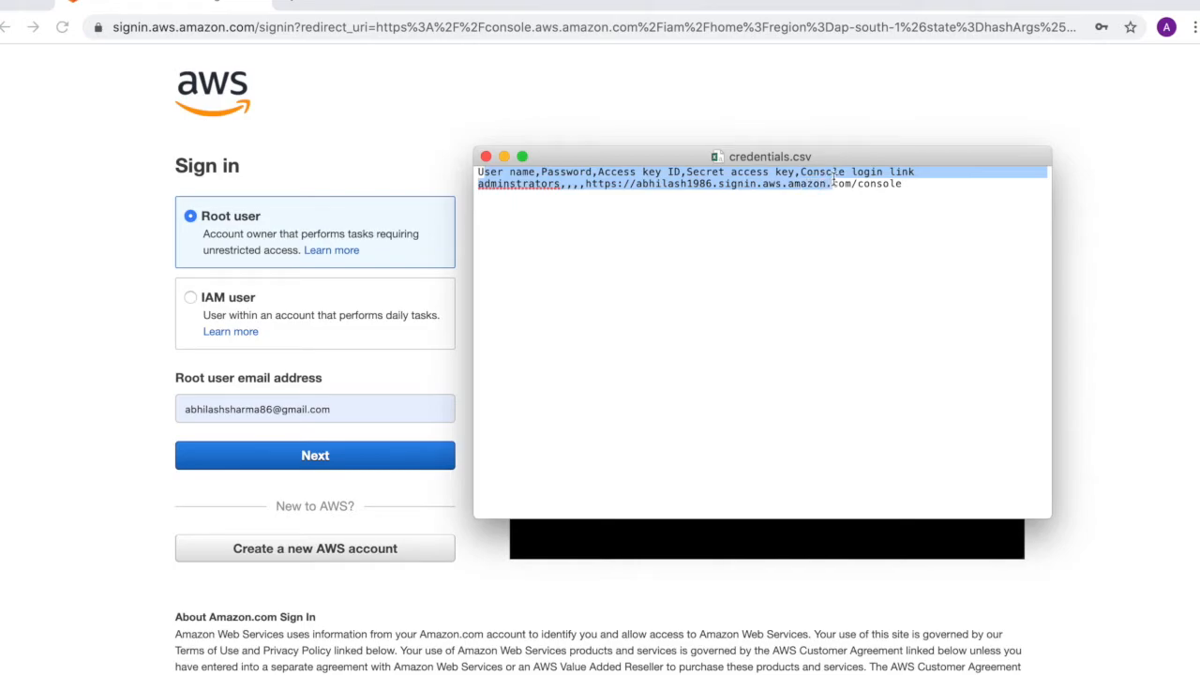
click(782, 241)
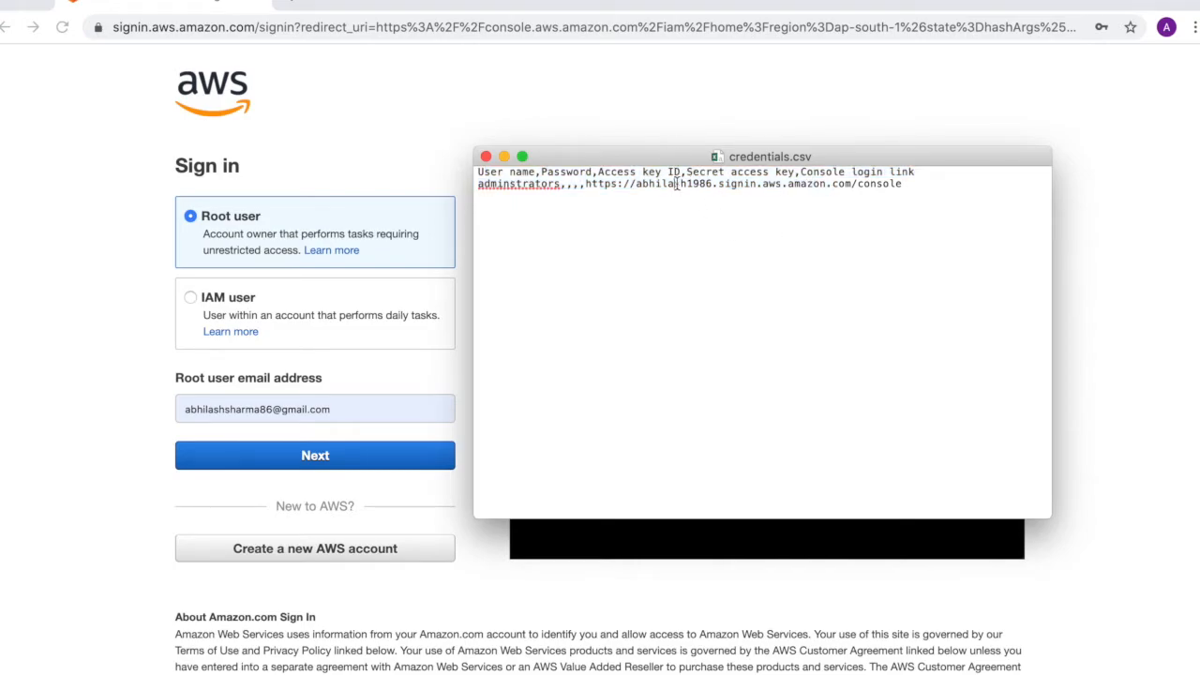
double_click(678, 185)
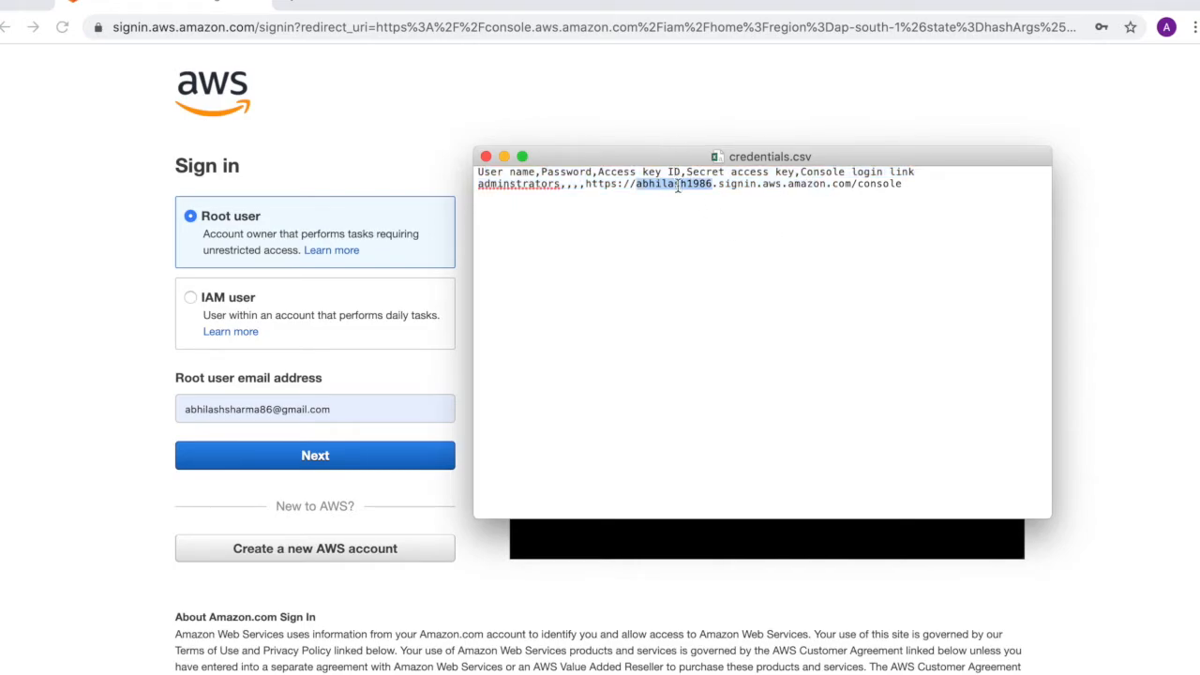
click(693, 244)
double_click(533, 185)
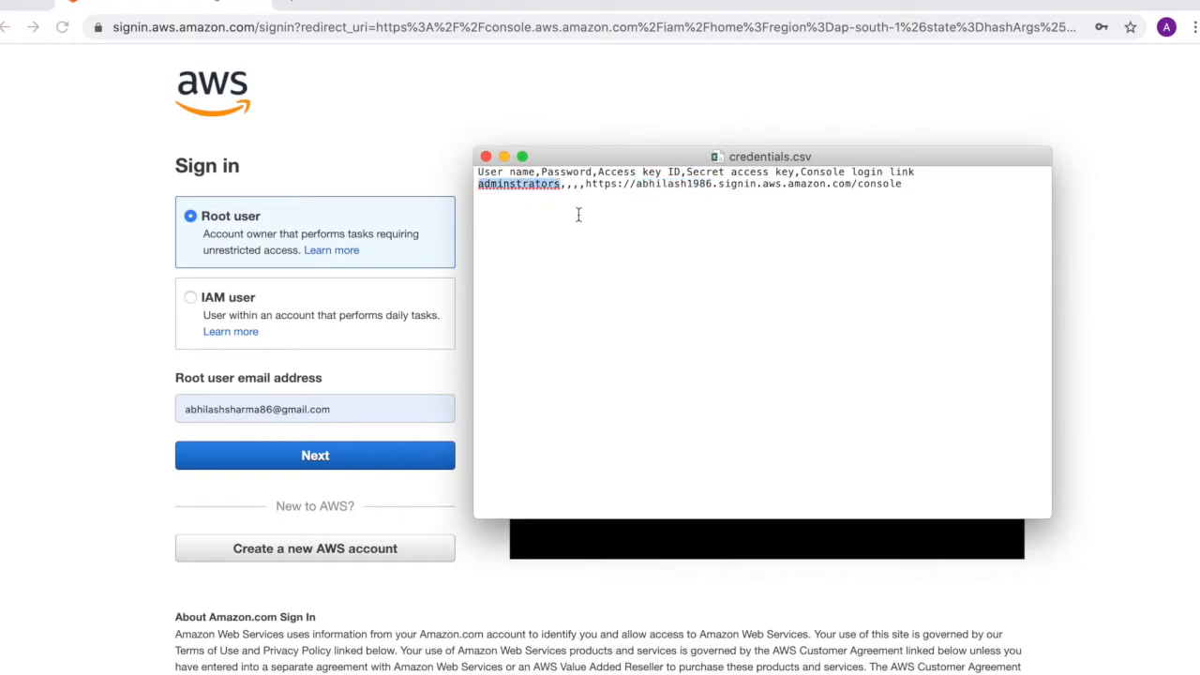
click(645, 269)
click(503, 157)
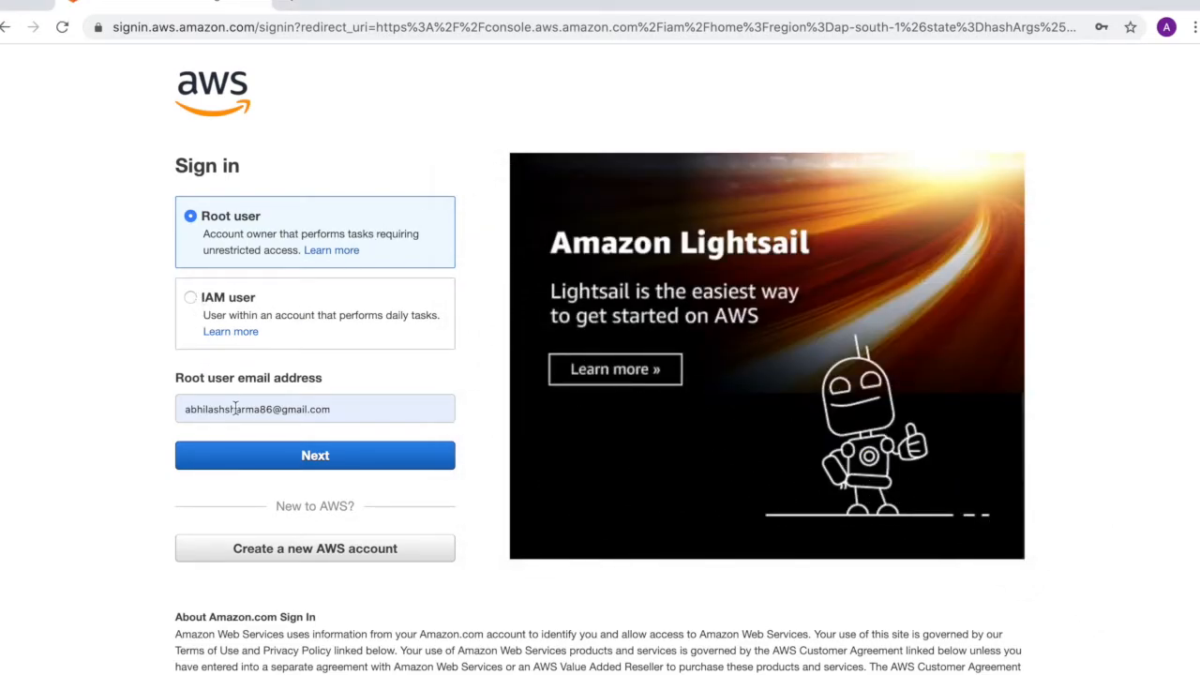
Switch the sign-in to IAM user and sign in with the account alias, user name adminstrators and the account password
drag(242, 379, 322, 378)
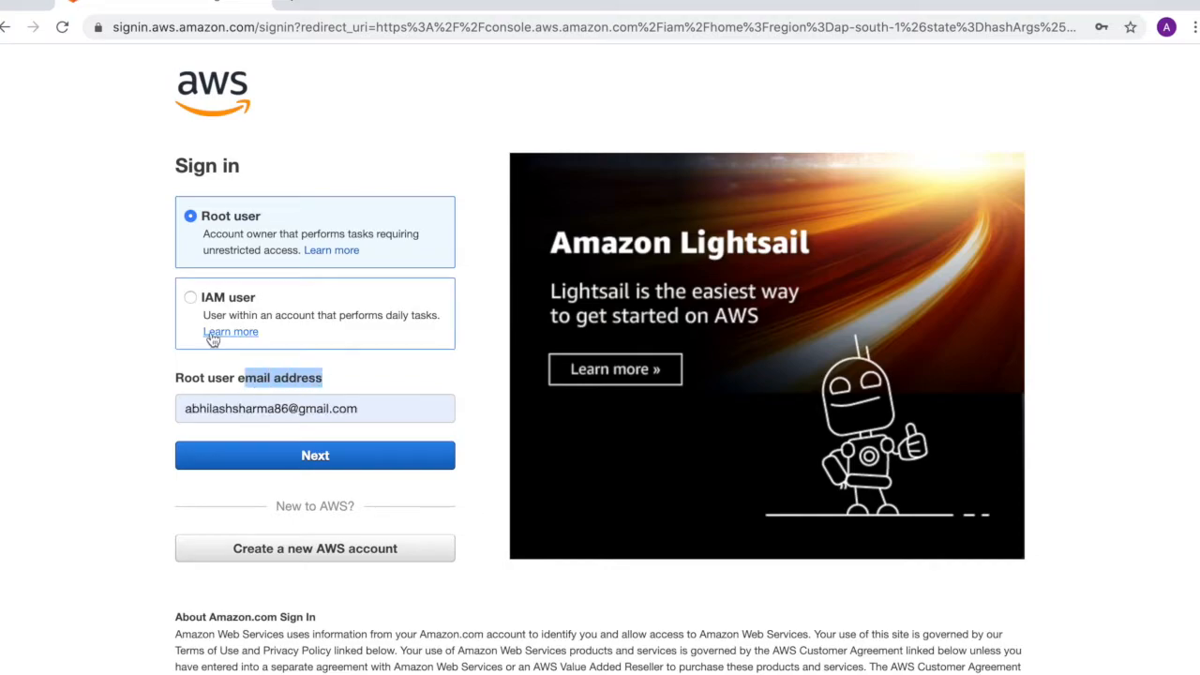
click(191, 299)
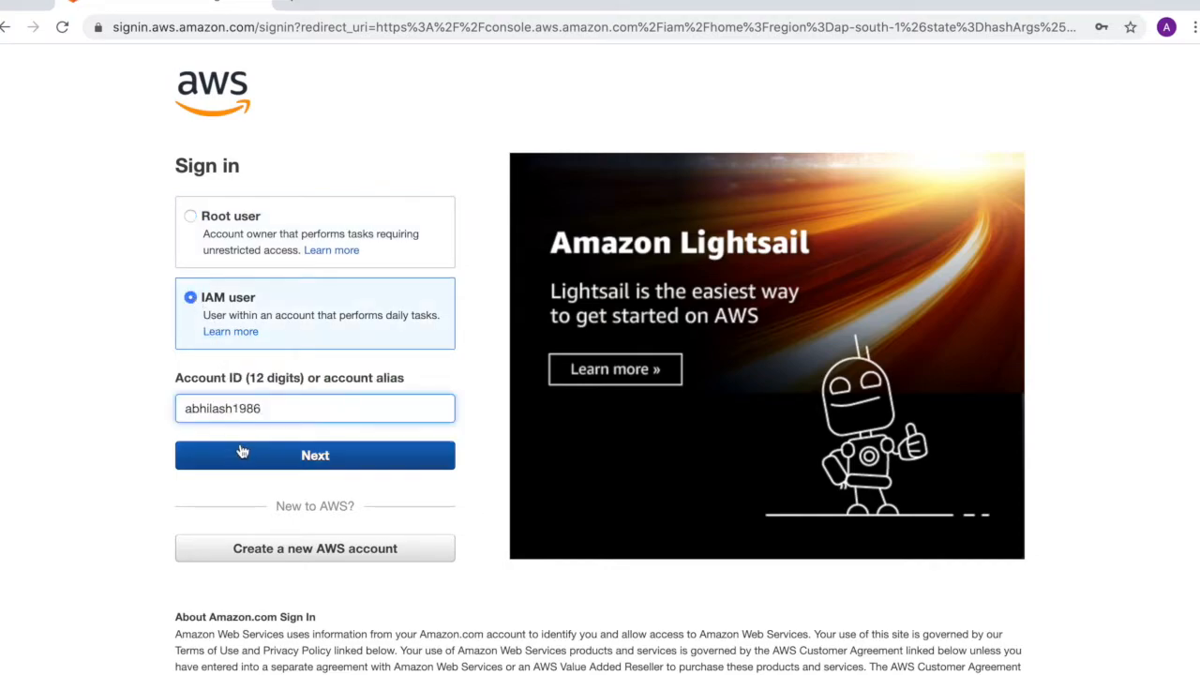
click(248, 450)
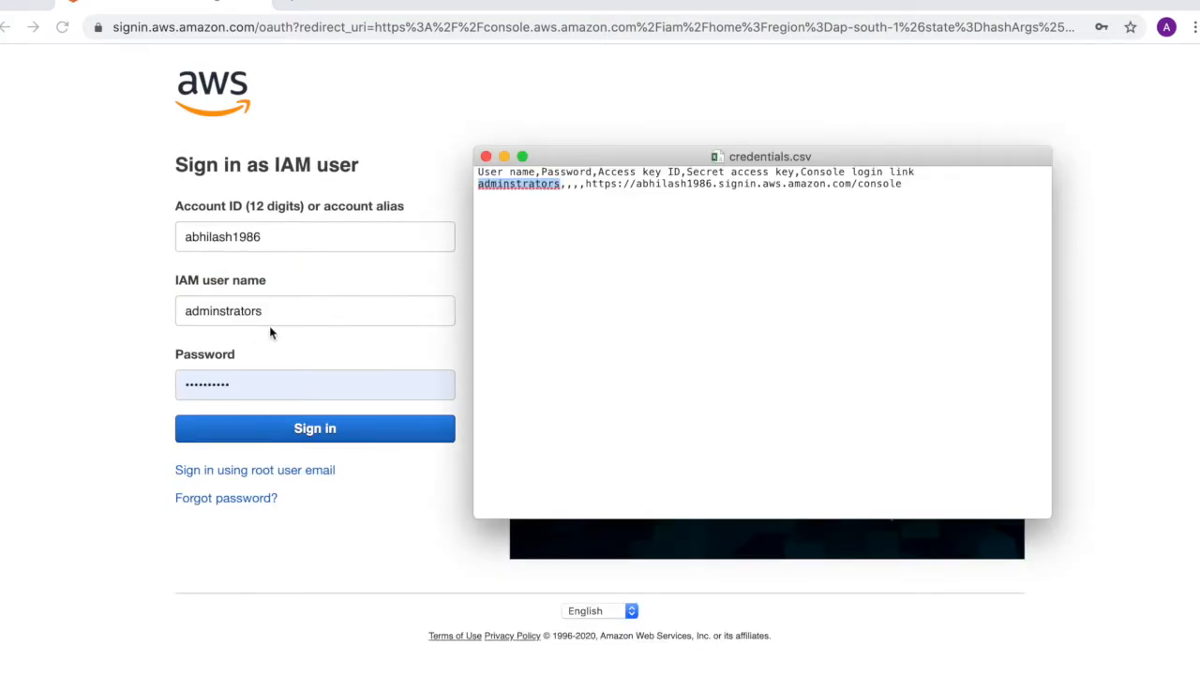
click(278, 321)
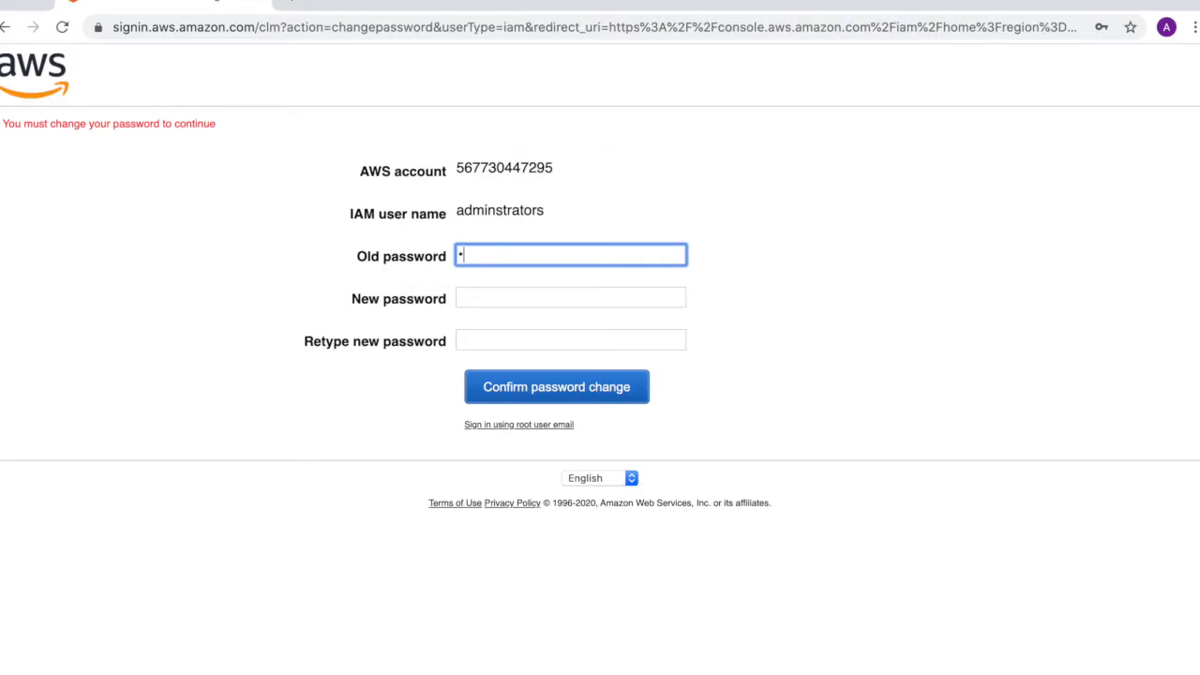
Enter the old password, set and retype a new password, confirm the change, and decline saving it in the browser
text(****)
key(Tab)
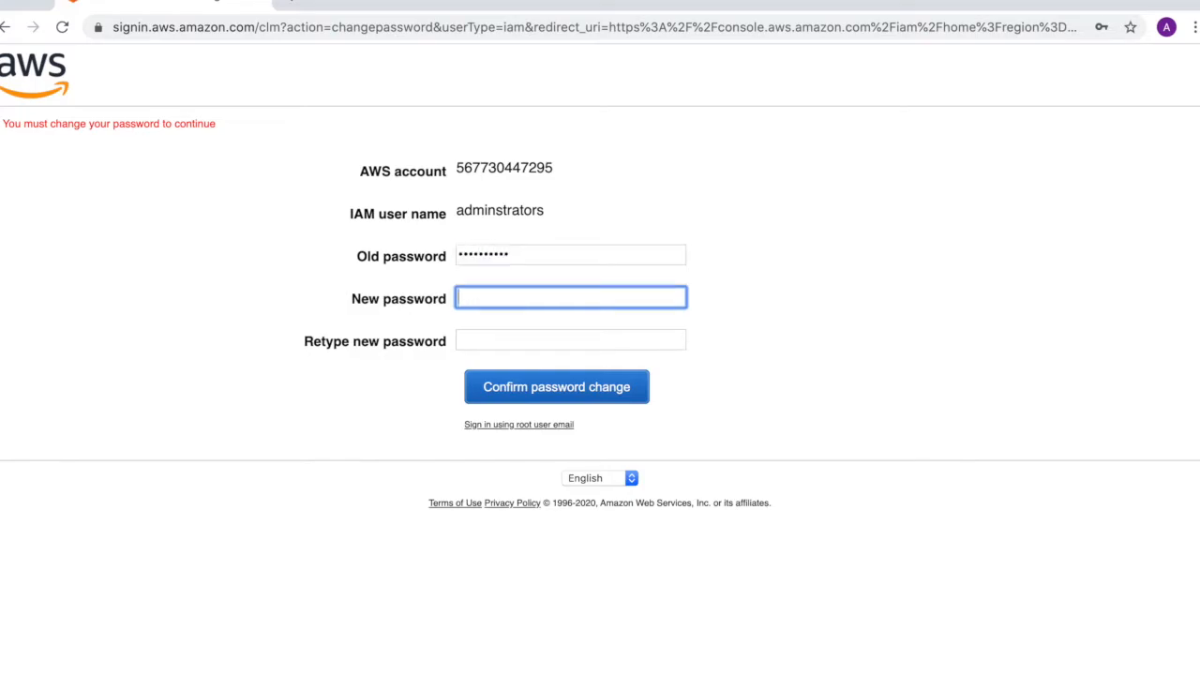
text(**********)
key(Tab)
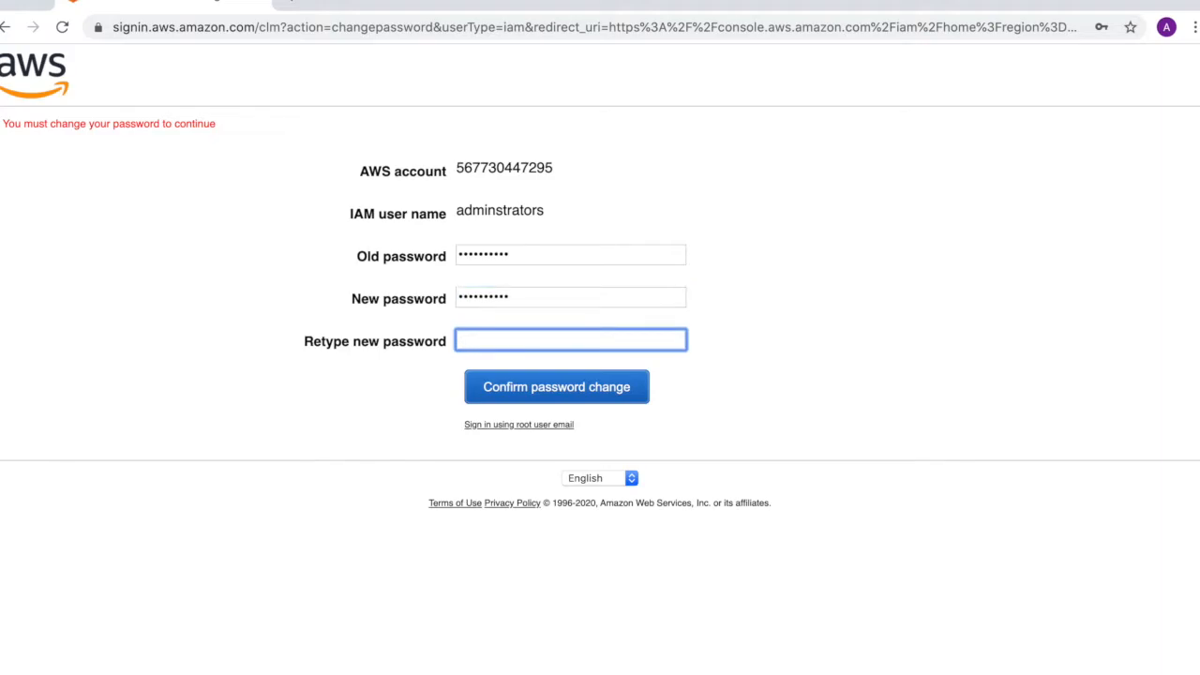
text(******)
click(565, 386)
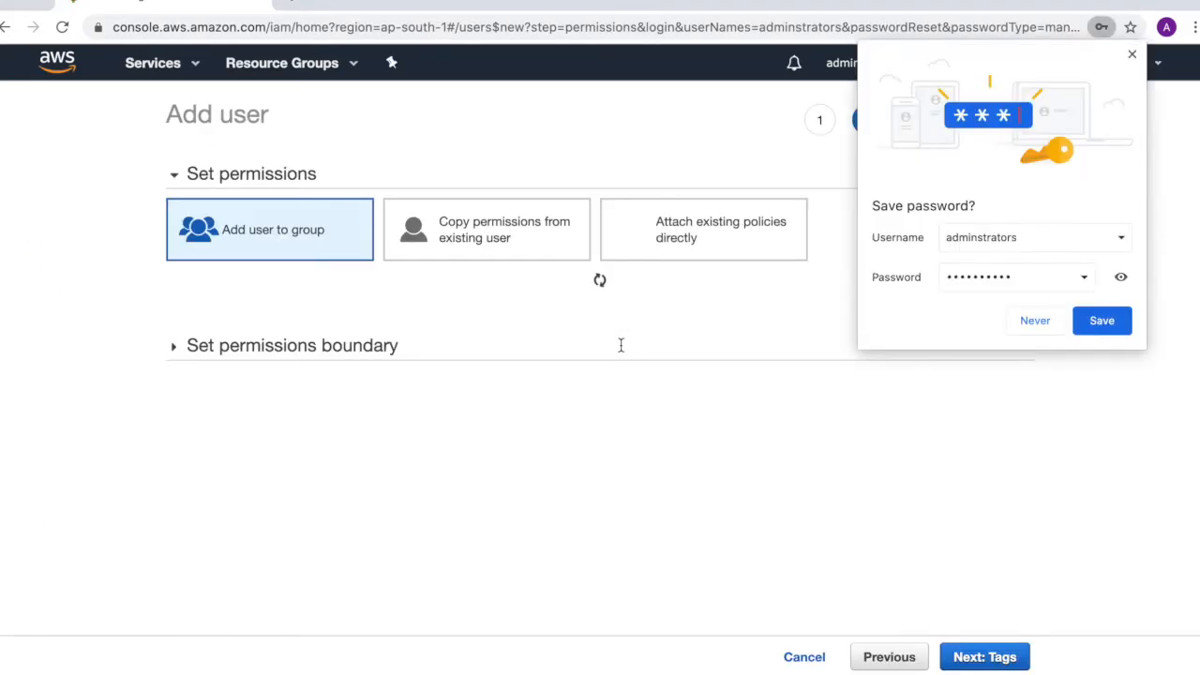
click(1036, 321)
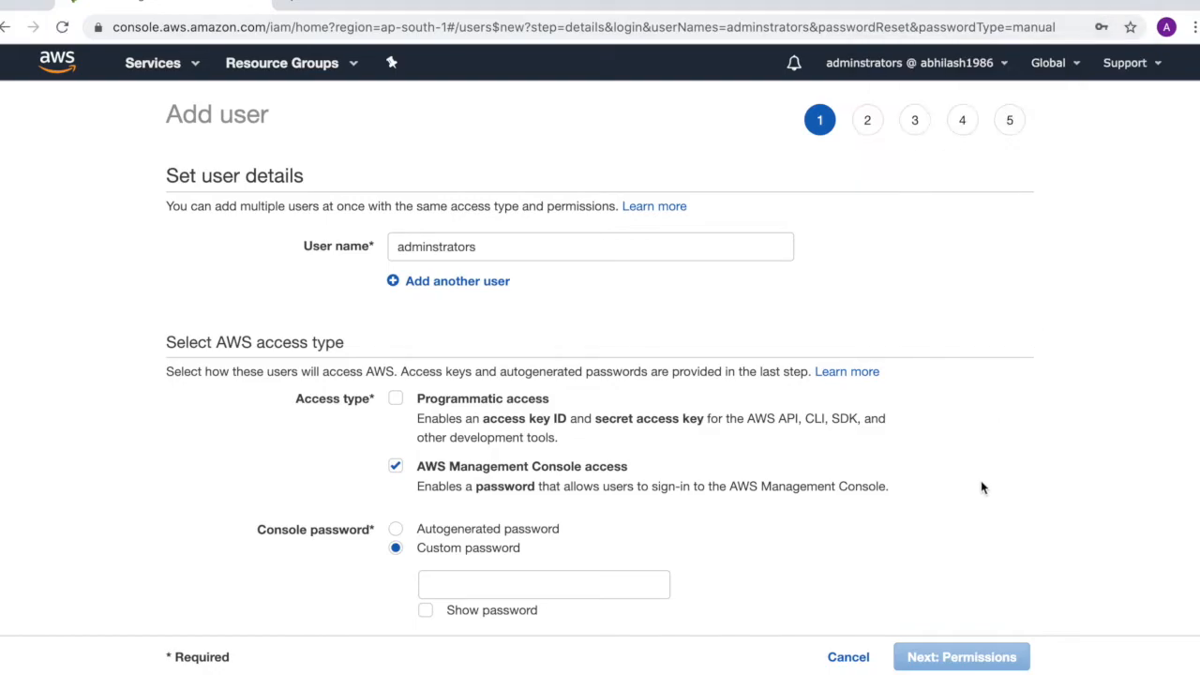
Cancel the Add user form to return to the IAM users list, and check the signed-in user's account menu
scroll(981, 493, down, 2)
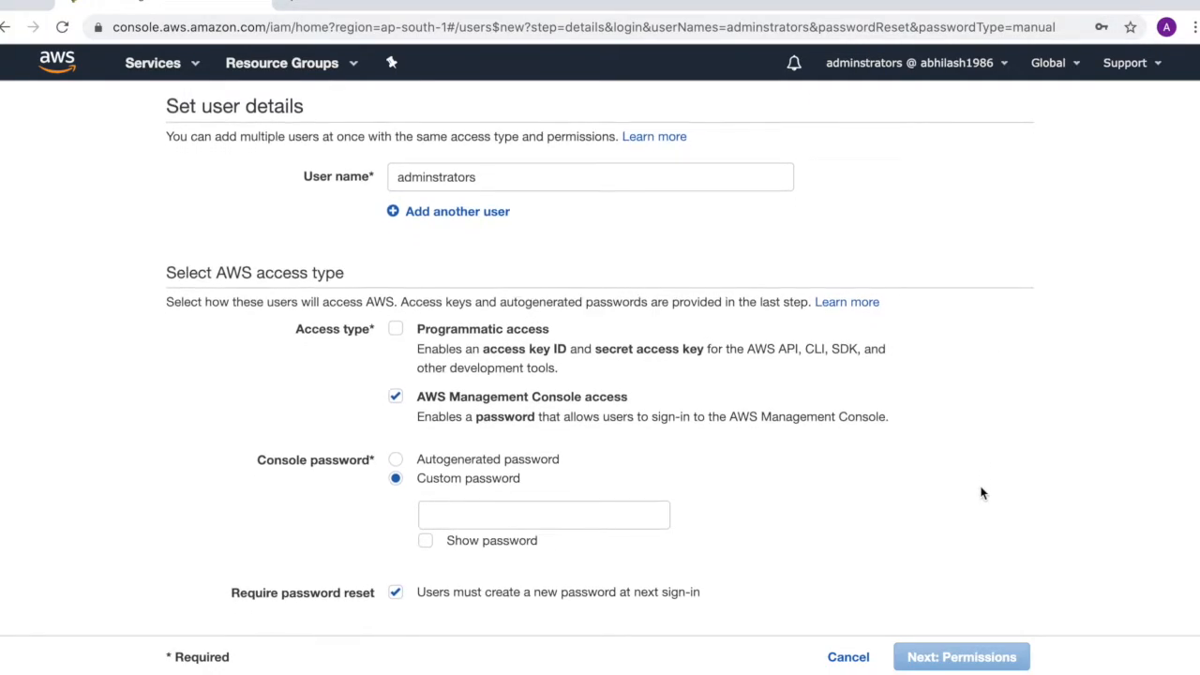
scroll(982, 493, up, 2)
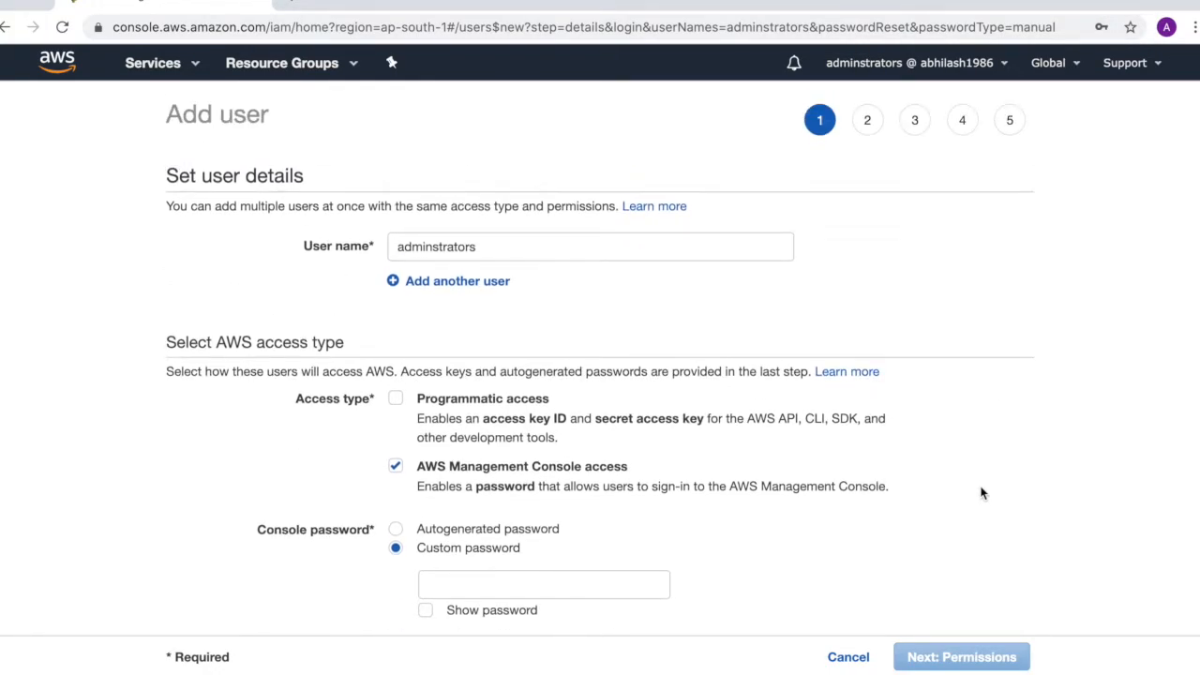
scroll(981, 494, down, 1)
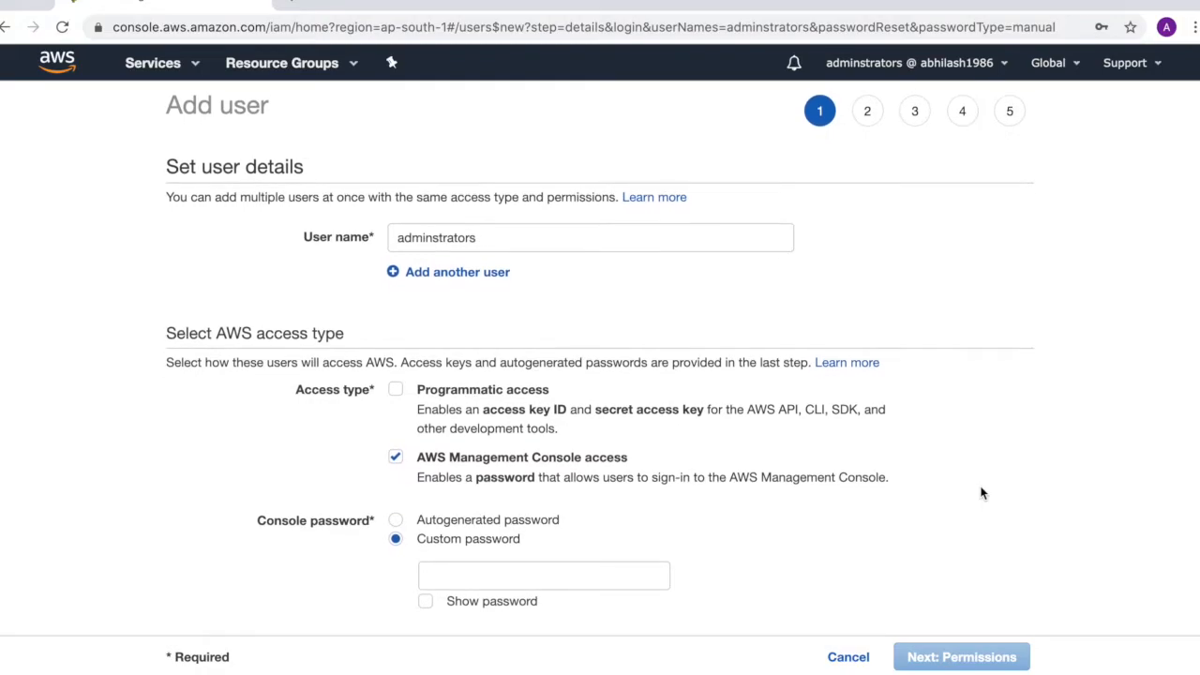
scroll(982, 493, down, 1)
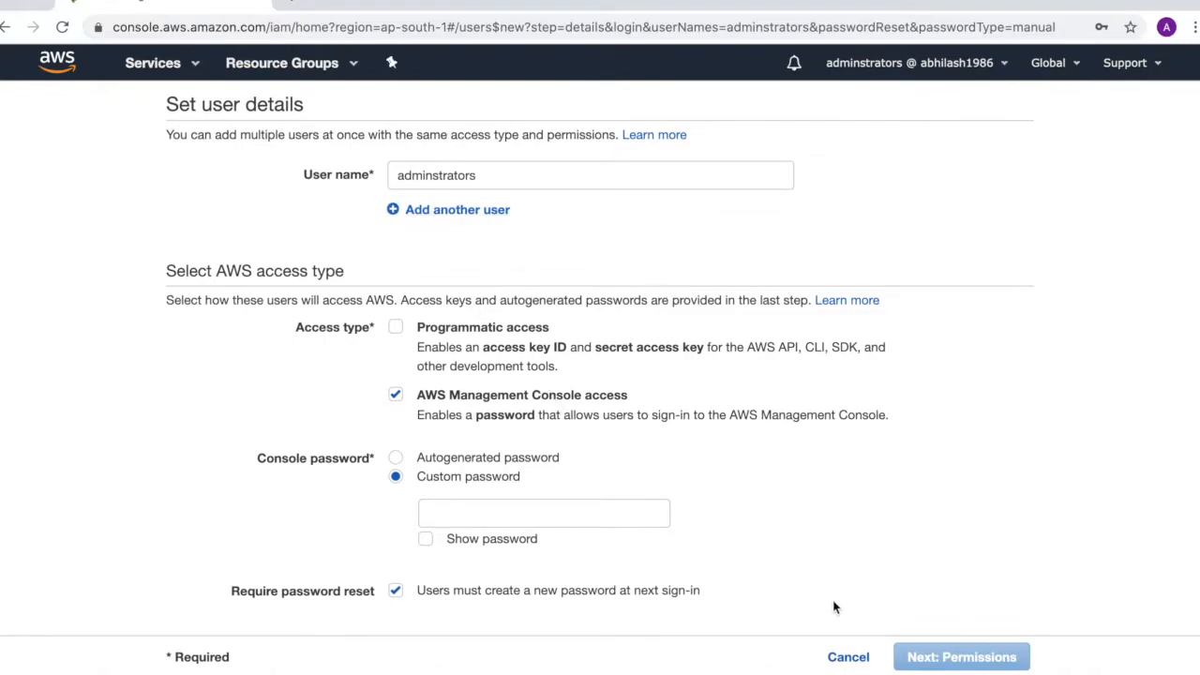
click(840, 658)
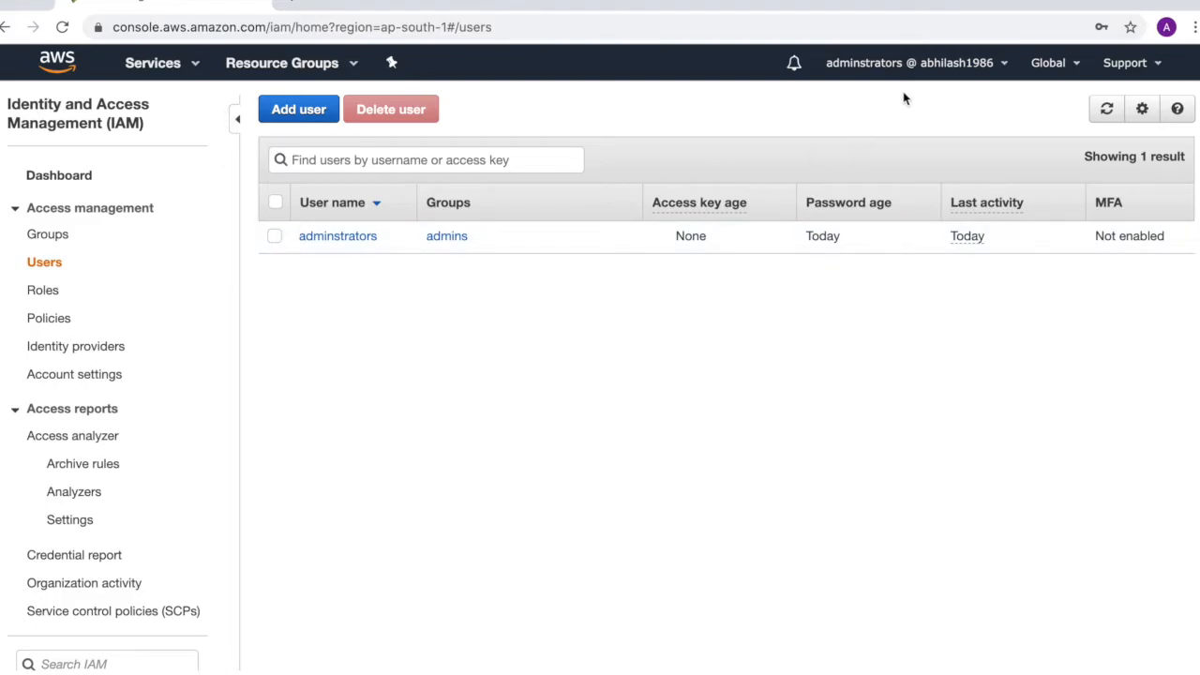
click(929, 75)
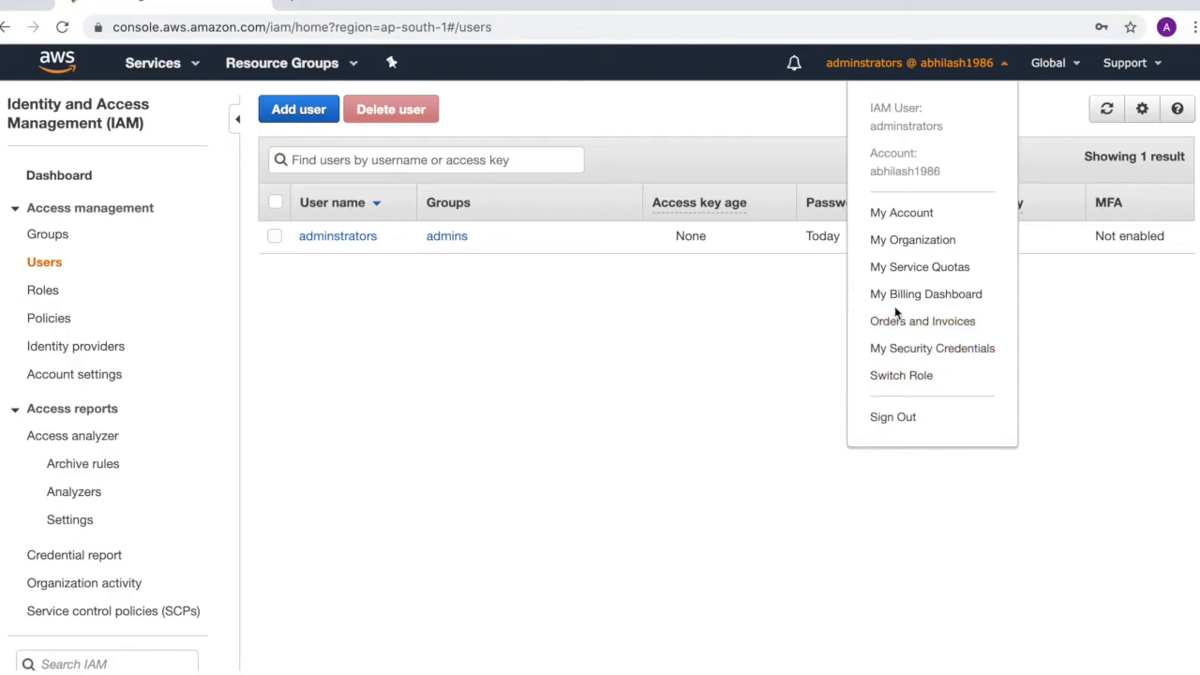
click(656, 407)
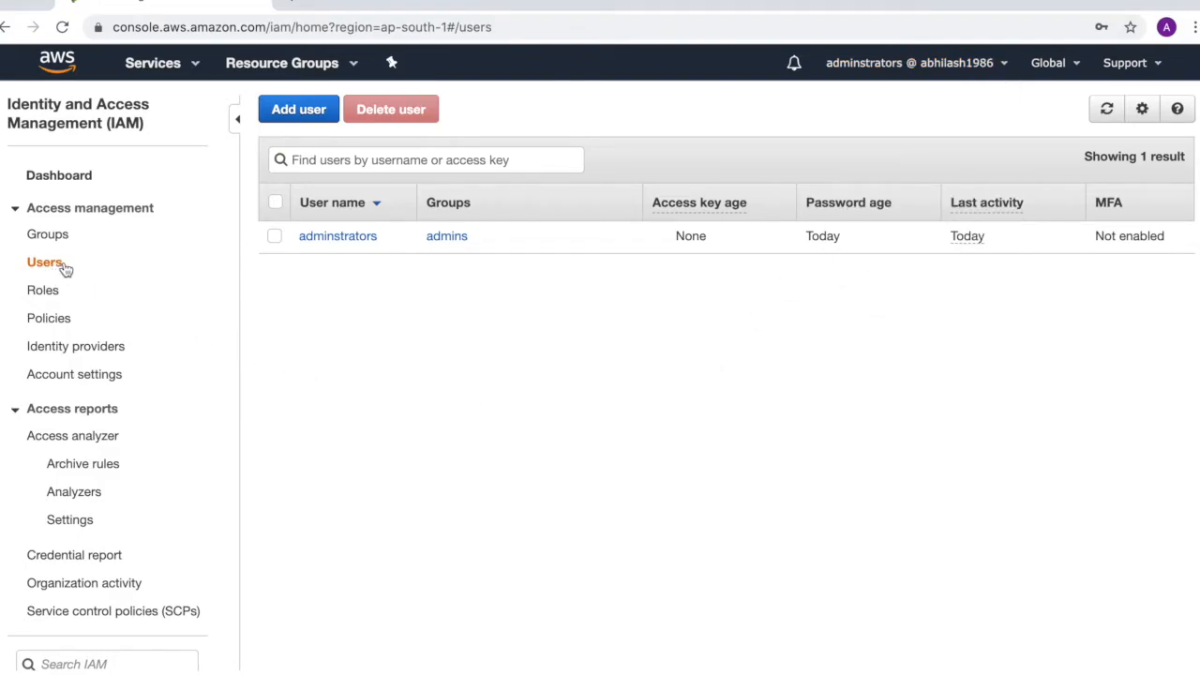
Open the adminstrators user's security credentials and start assigning a virtual MFA device
click(369, 240)
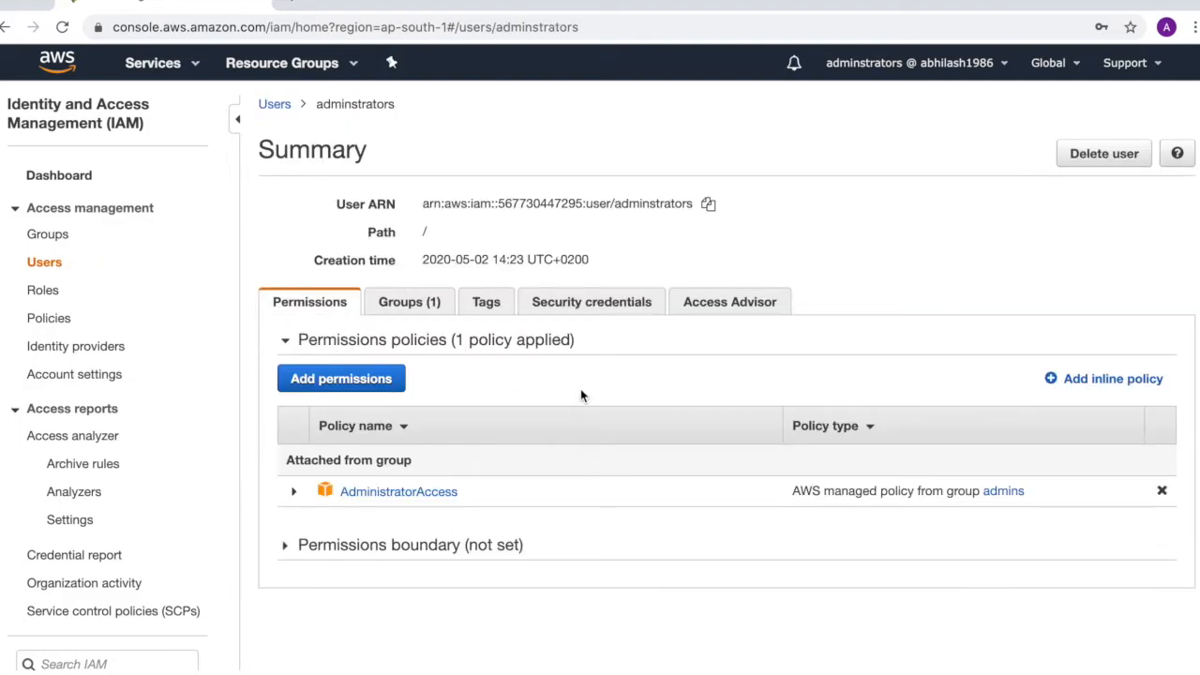
click(618, 302)
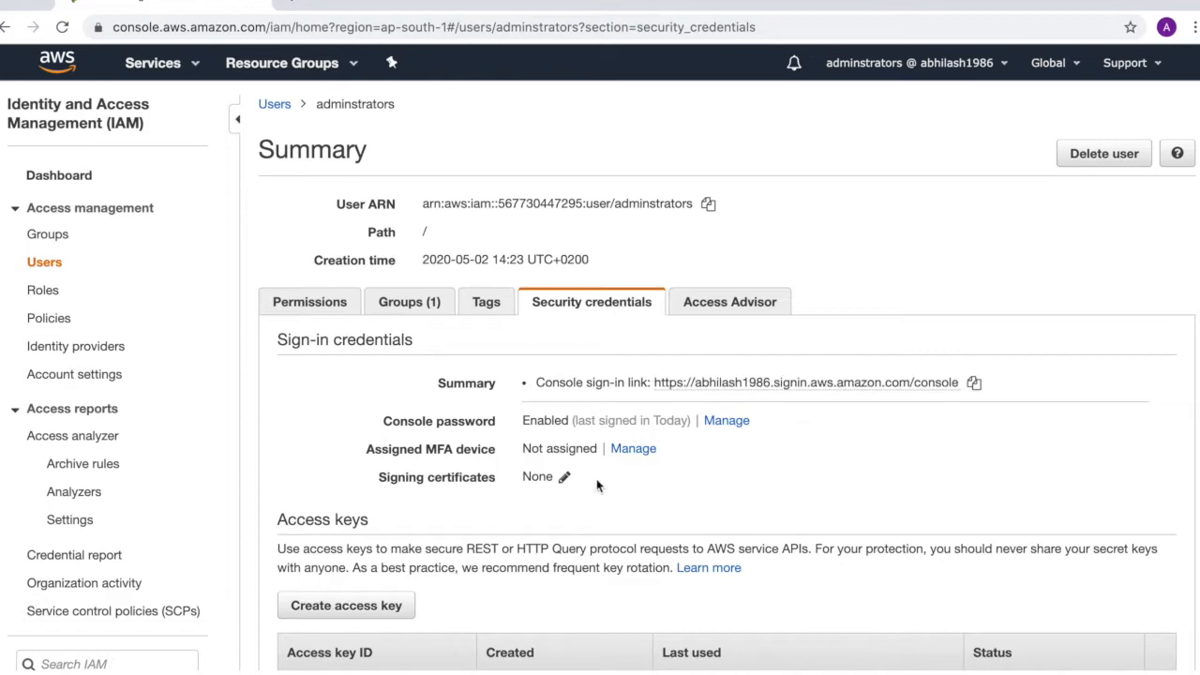
scroll(597, 485, down, 3)
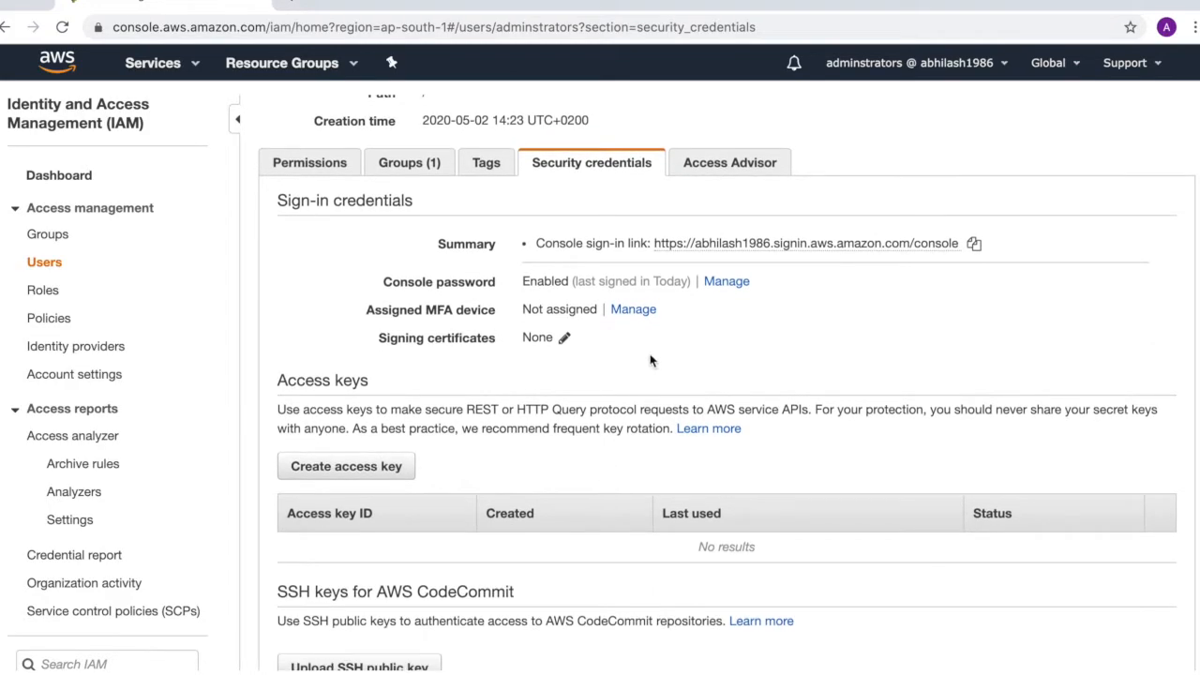
click(635, 310)
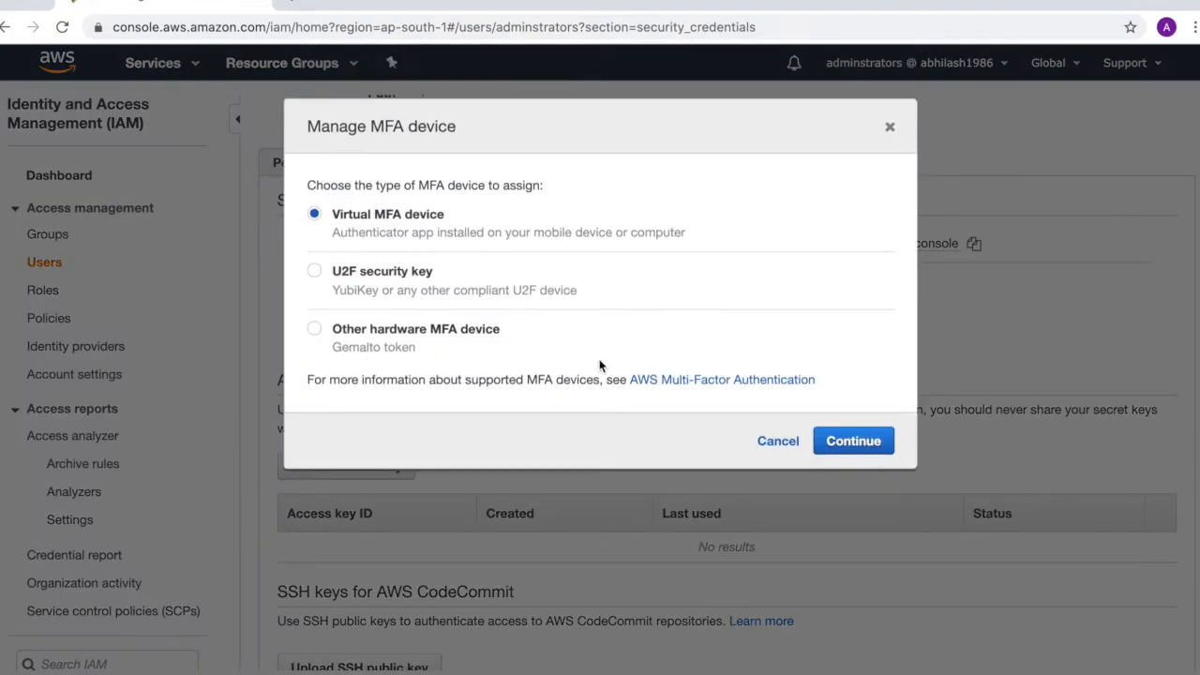
click(854, 441)
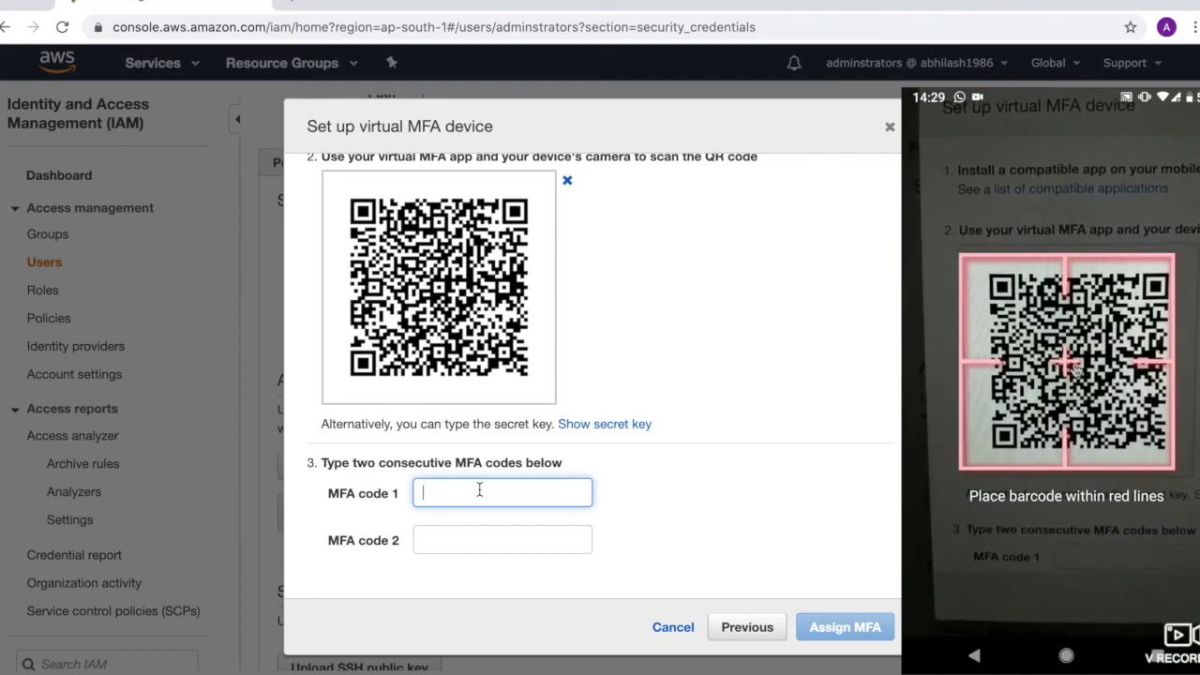
Enter two consecutive MFA codes from the authenticator app, assign the virtual MFA device, and dismiss the setup dialog
click(513, 547)
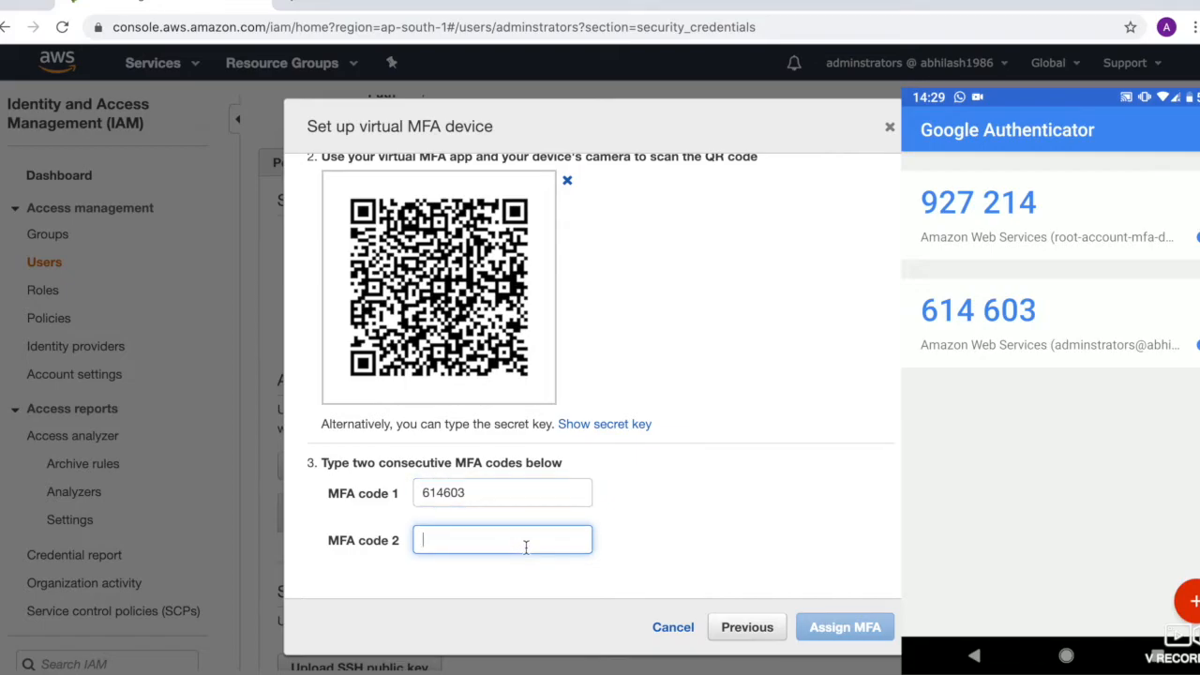
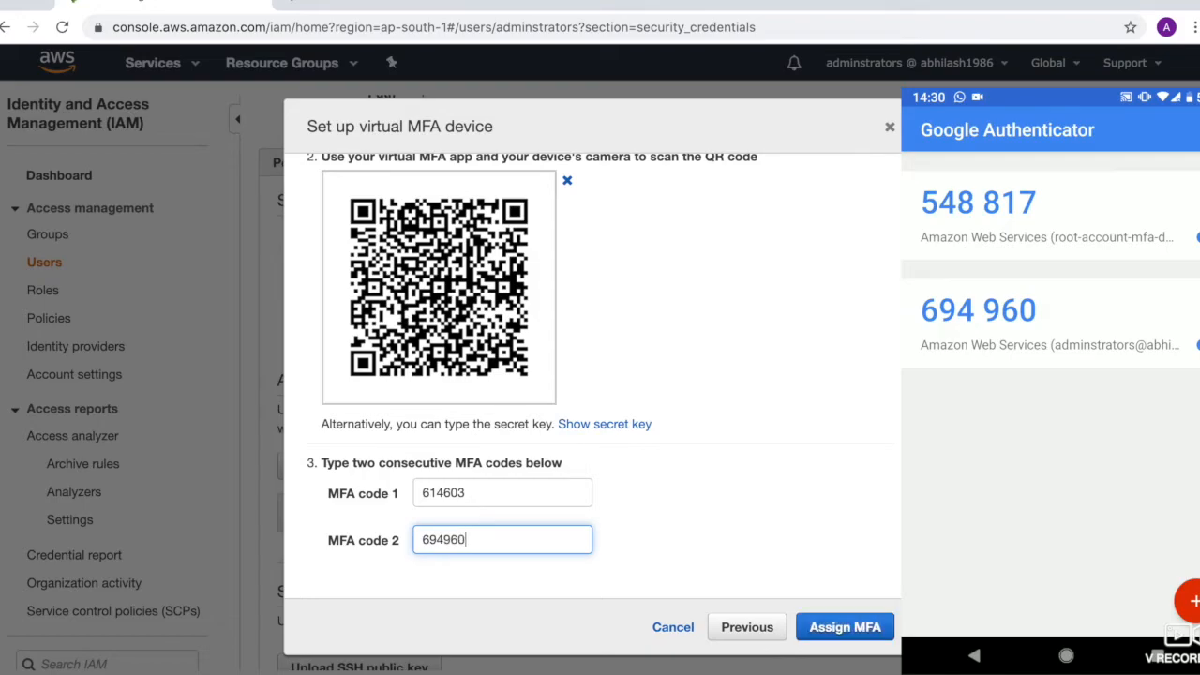
click(877, 631)
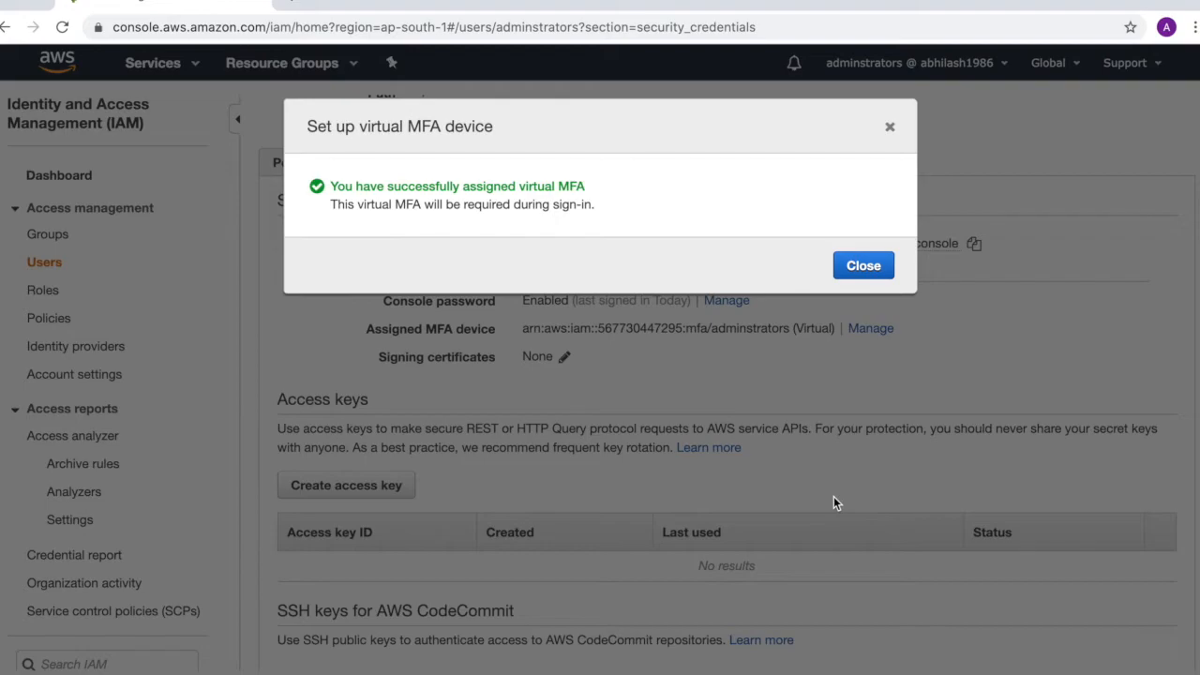
click(834, 504)
Sign out of the IAM user's session and return to the AWS console sign-in page
click(1002, 63)
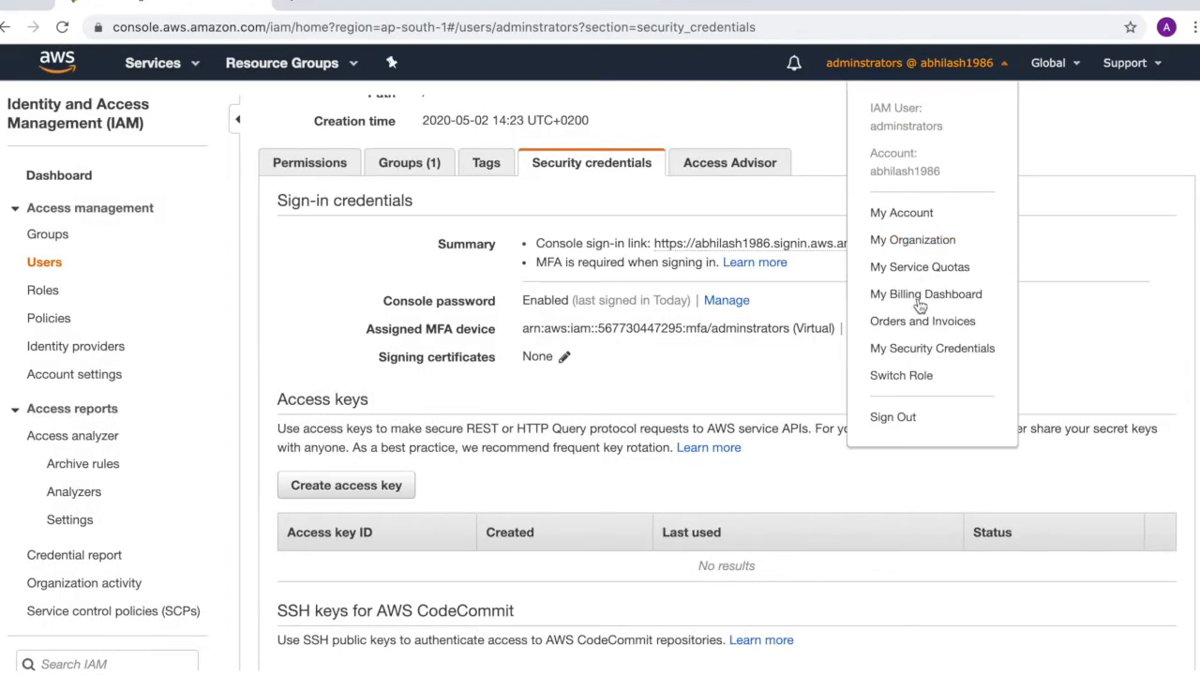
click(896, 418)
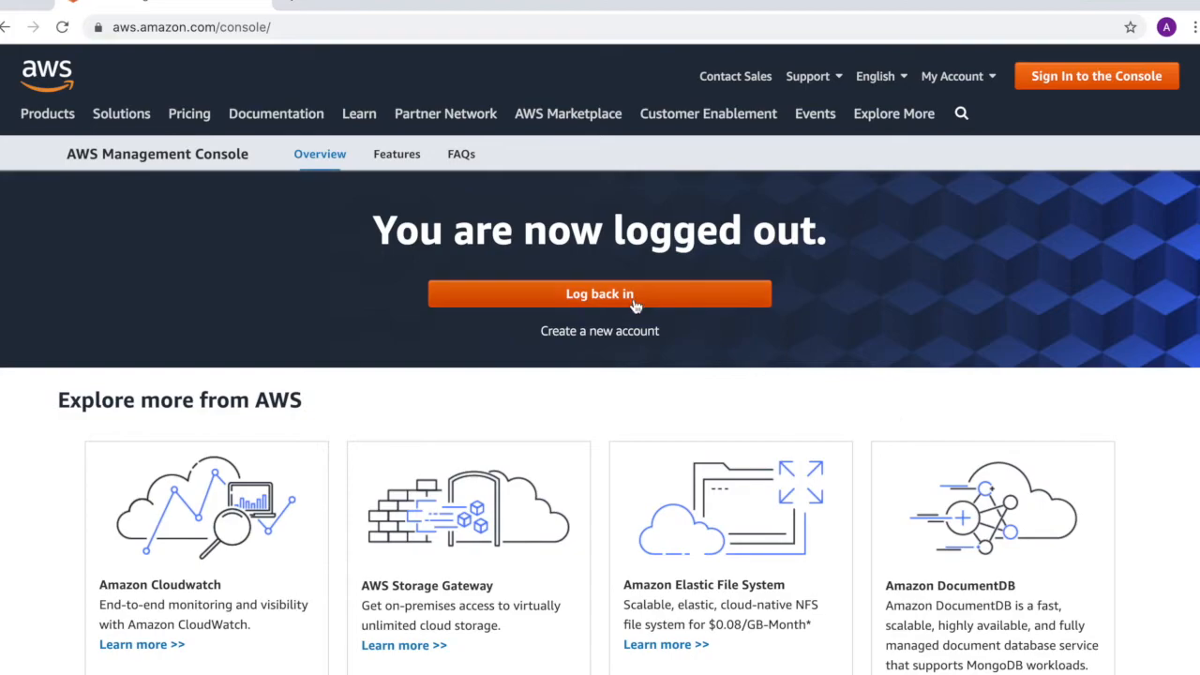
click(635, 297)
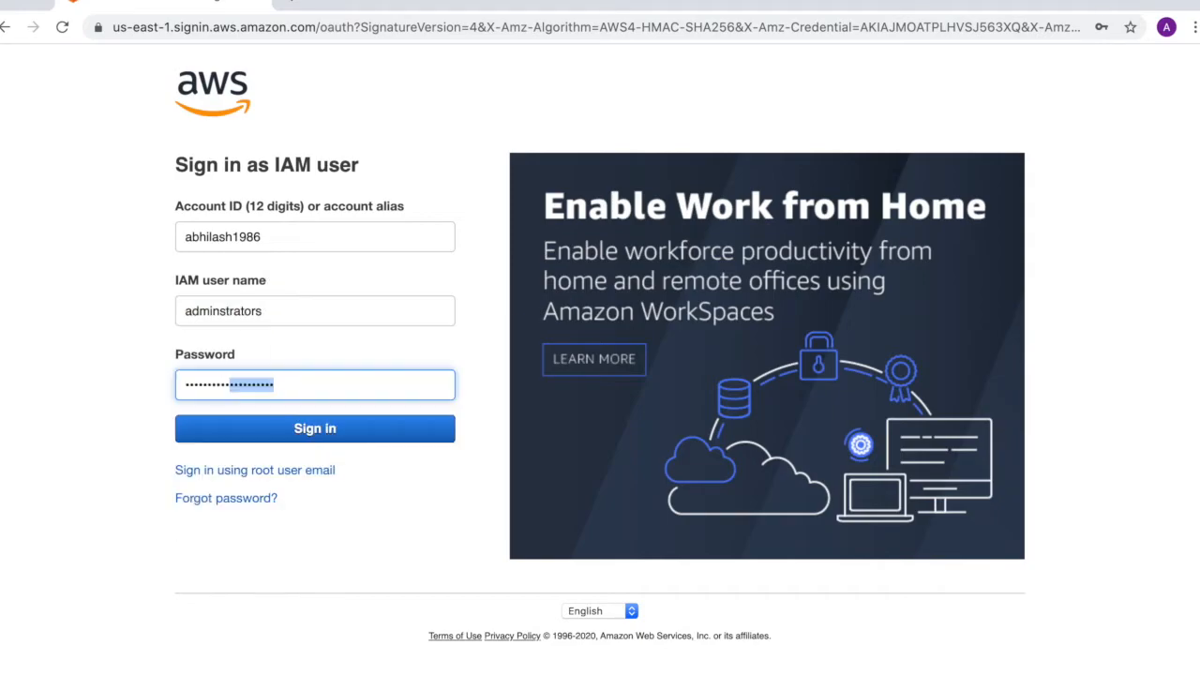
Sign in as the IAM user adminstrators with the account password and submit the current MFA code
key(BackSpace)
click(232, 416)
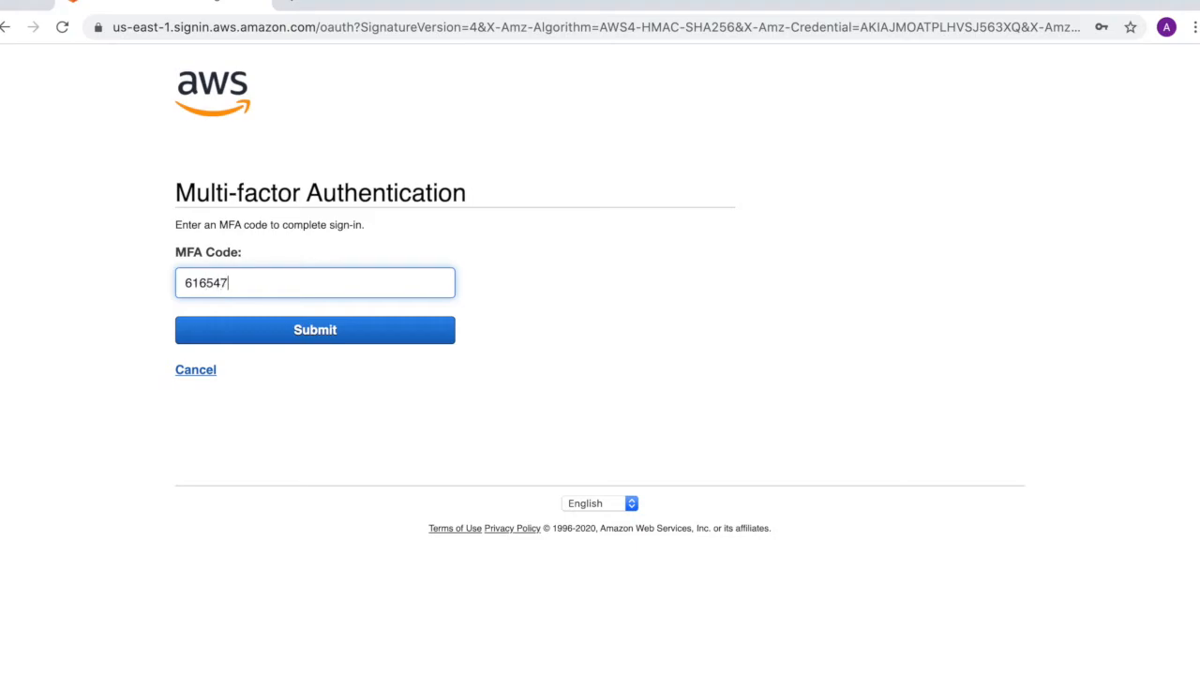
click(426, 325)
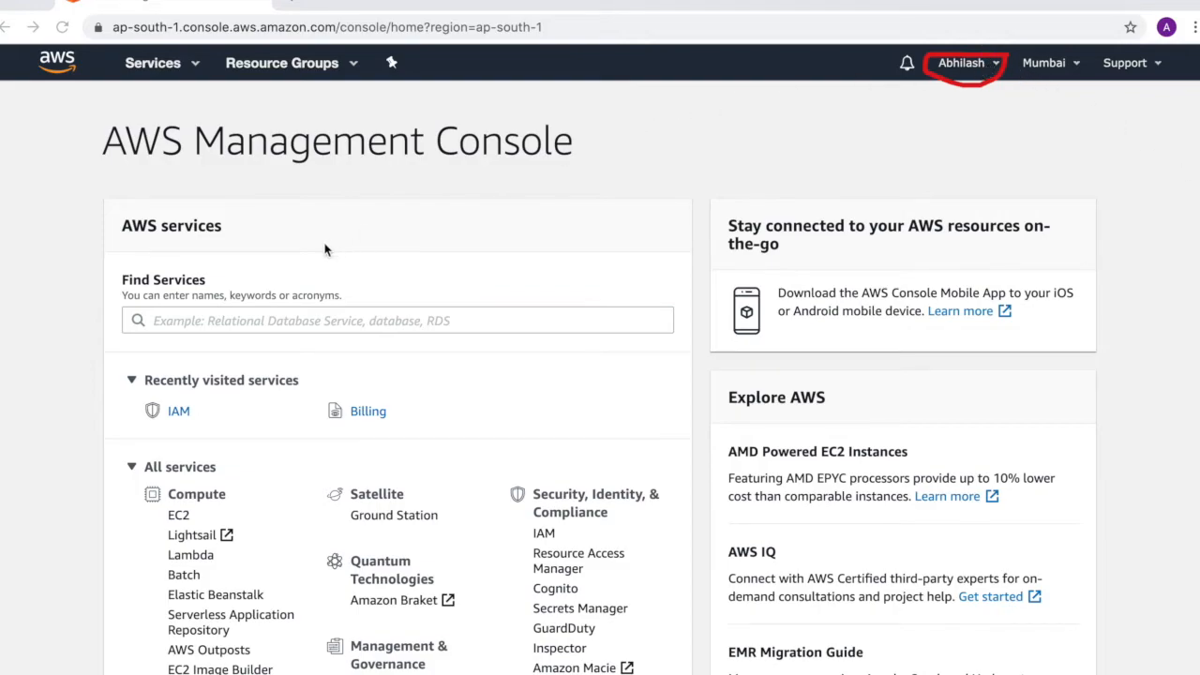
Open the IAM dashboard and examine the details of each of the five Security Status items
click(183, 62)
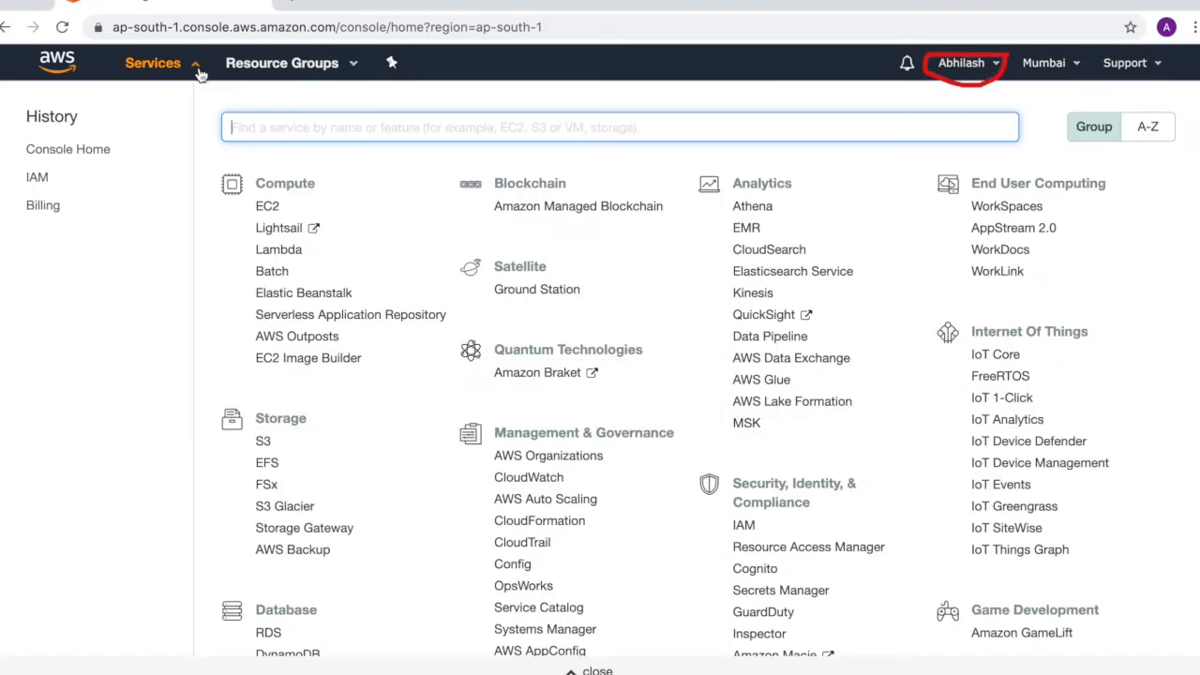
click(42, 180)
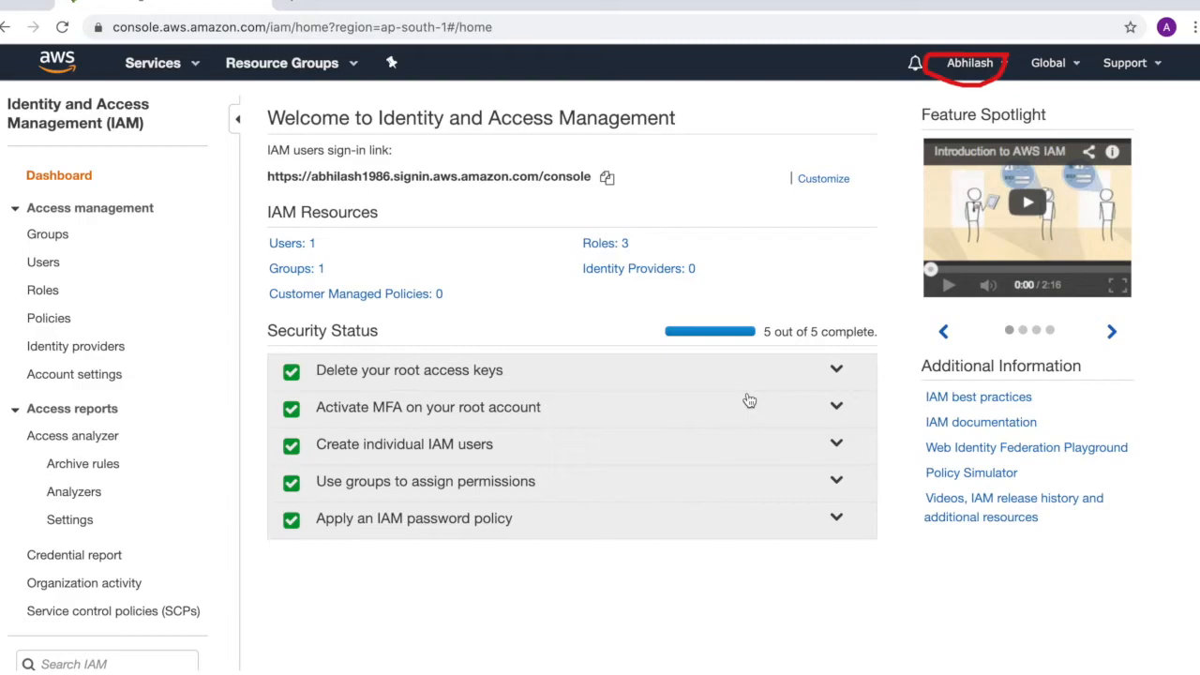
click(828, 379)
click(828, 380)
click(828, 423)
click(828, 422)
click(828, 453)
click(828, 453)
click(831, 490)
click(833, 496)
click(835, 522)
click(836, 522)
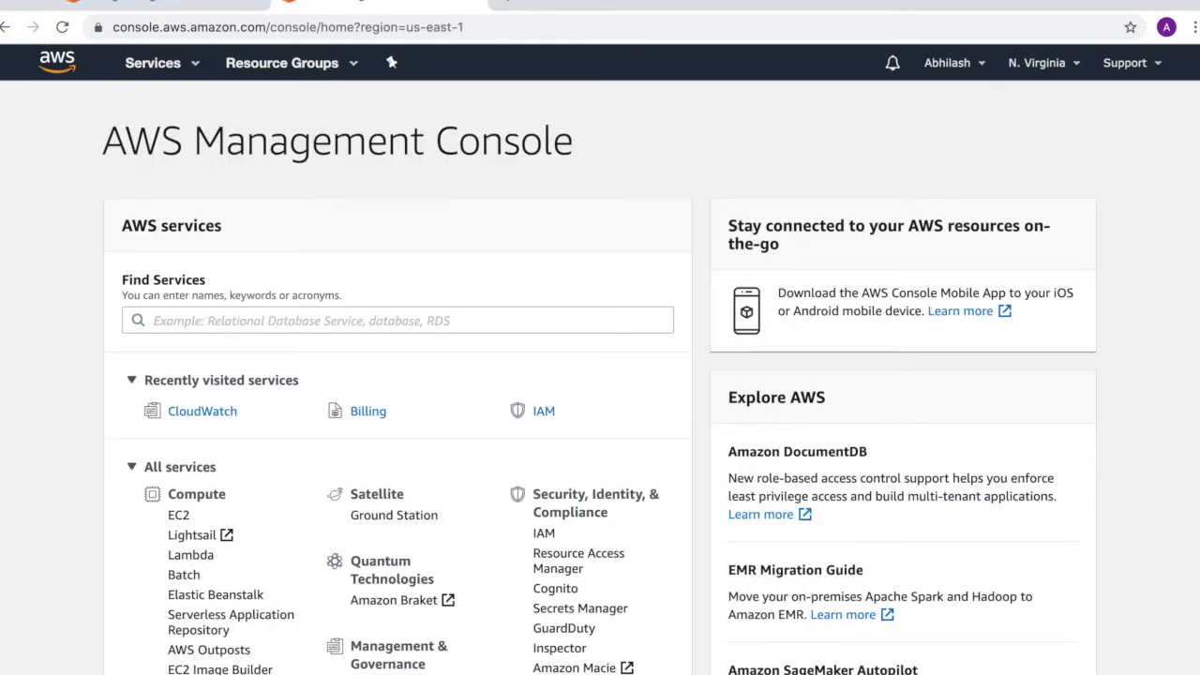
Search for the Billing service, open its billing preferences, and go to Manage Billing Alerts
click(175, 67)
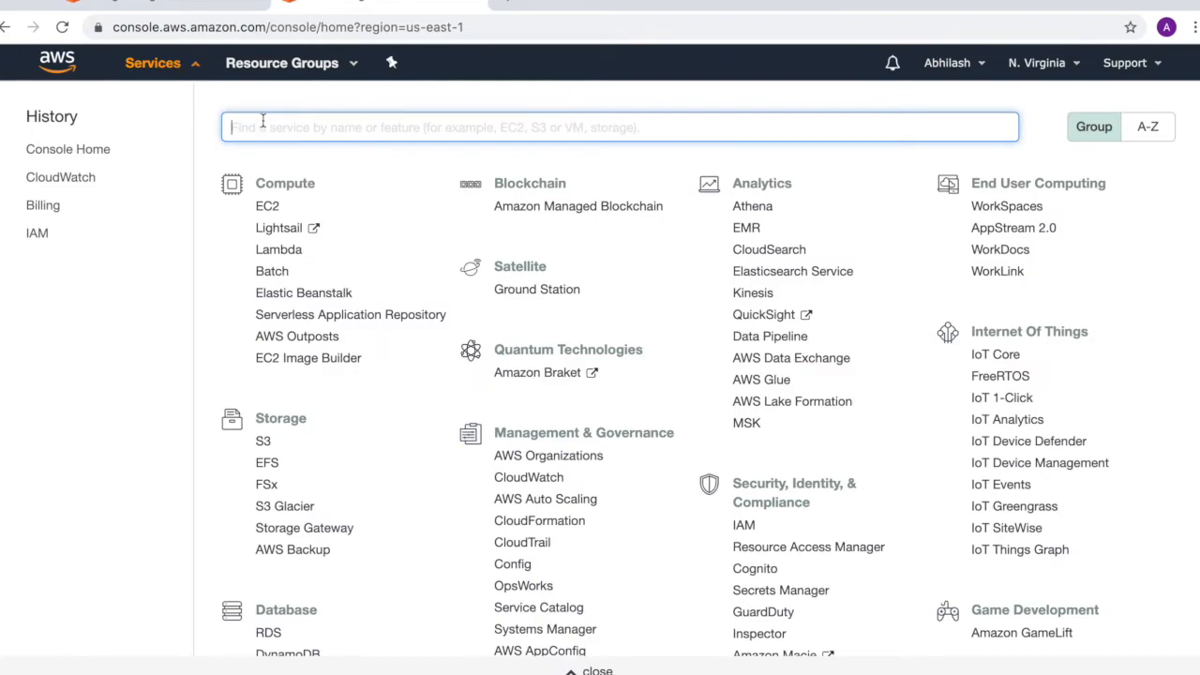
text(Billi)
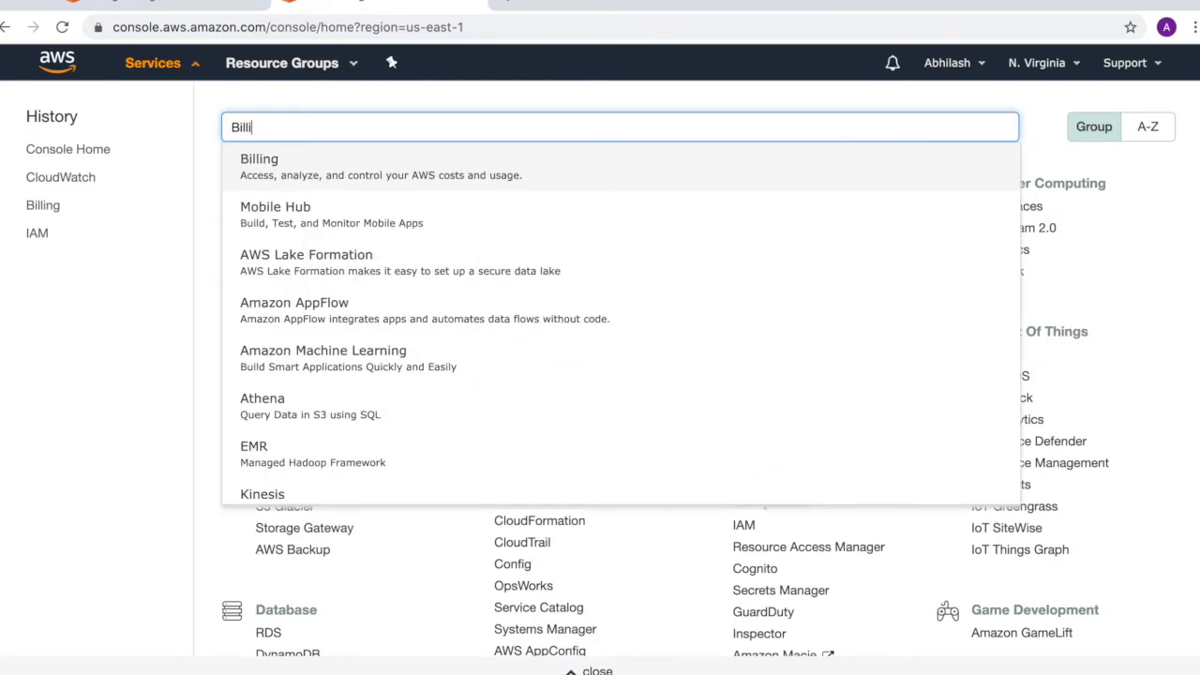
click(267, 169)
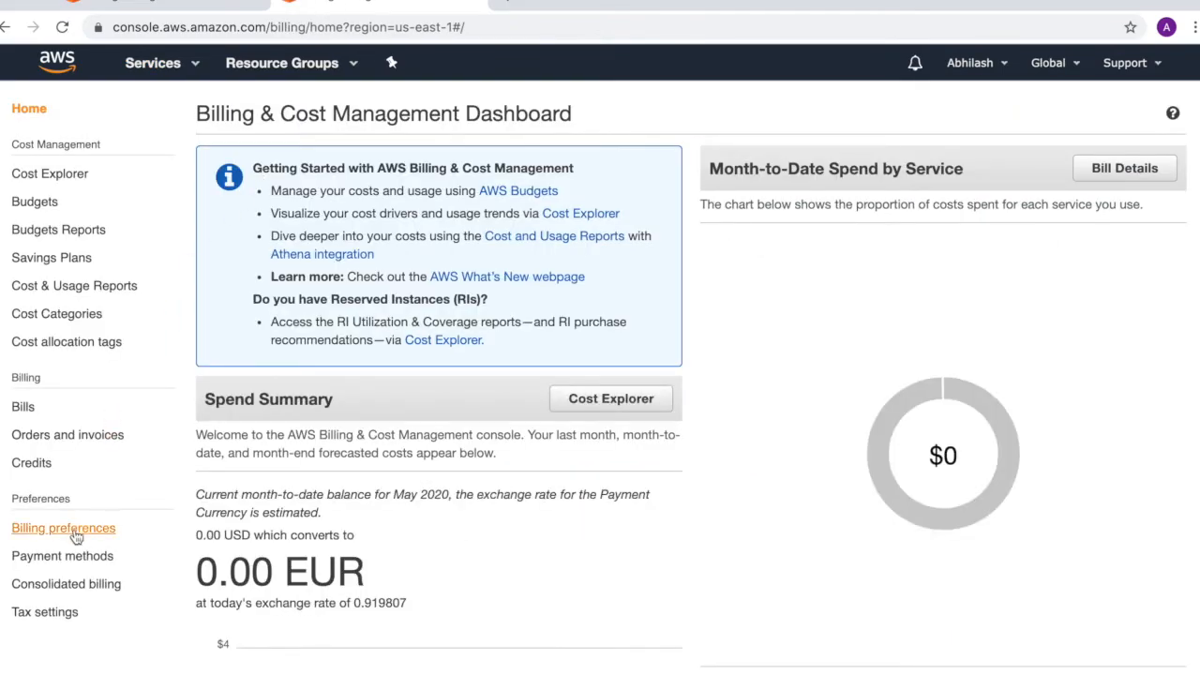
click(75, 533)
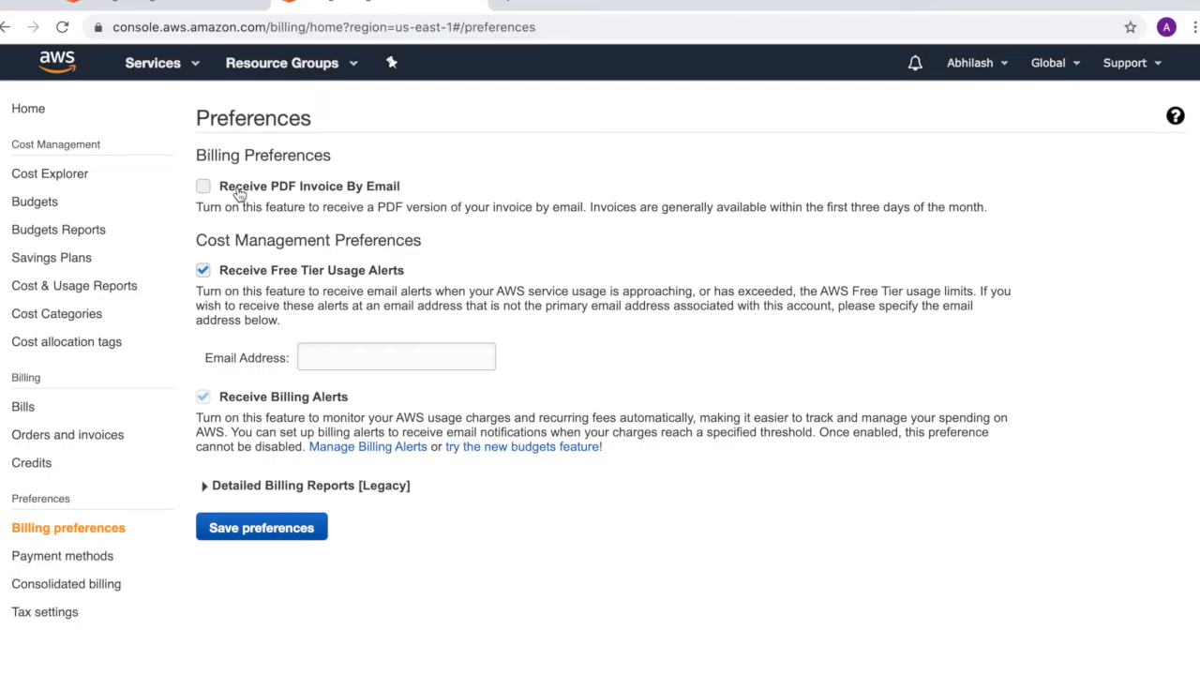
click(392, 454)
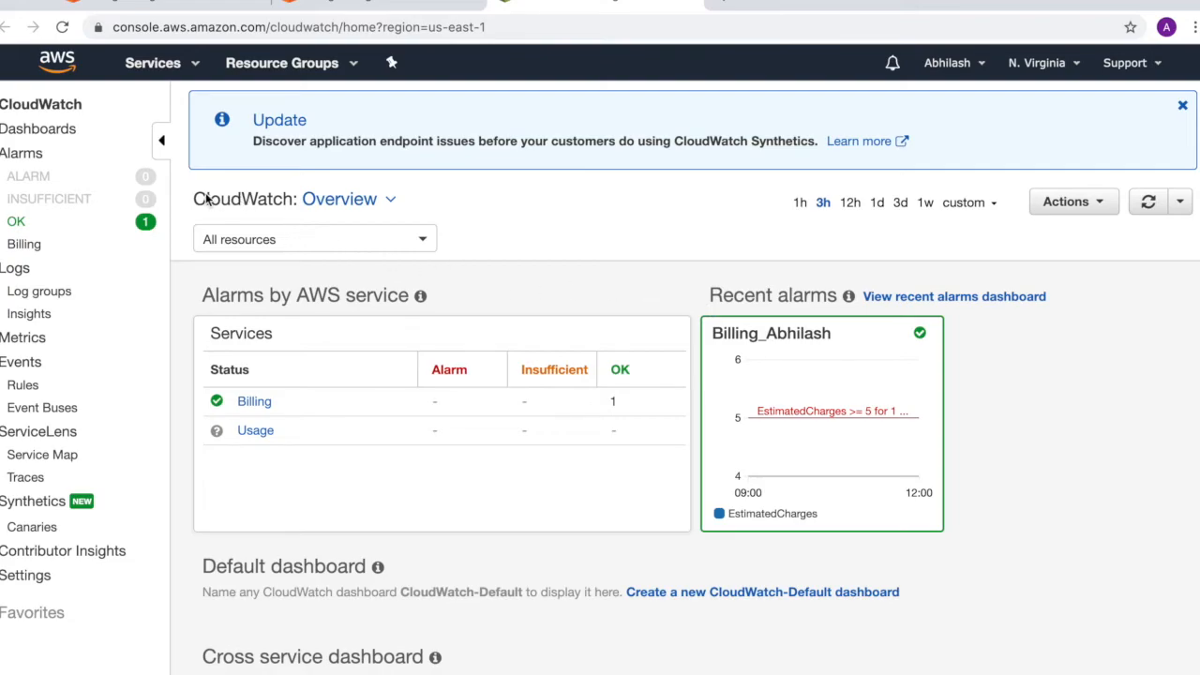
Examine the CloudWatch overview, and open the billing alarms to read the existing alarm's condition
drag(194, 199, 291, 202)
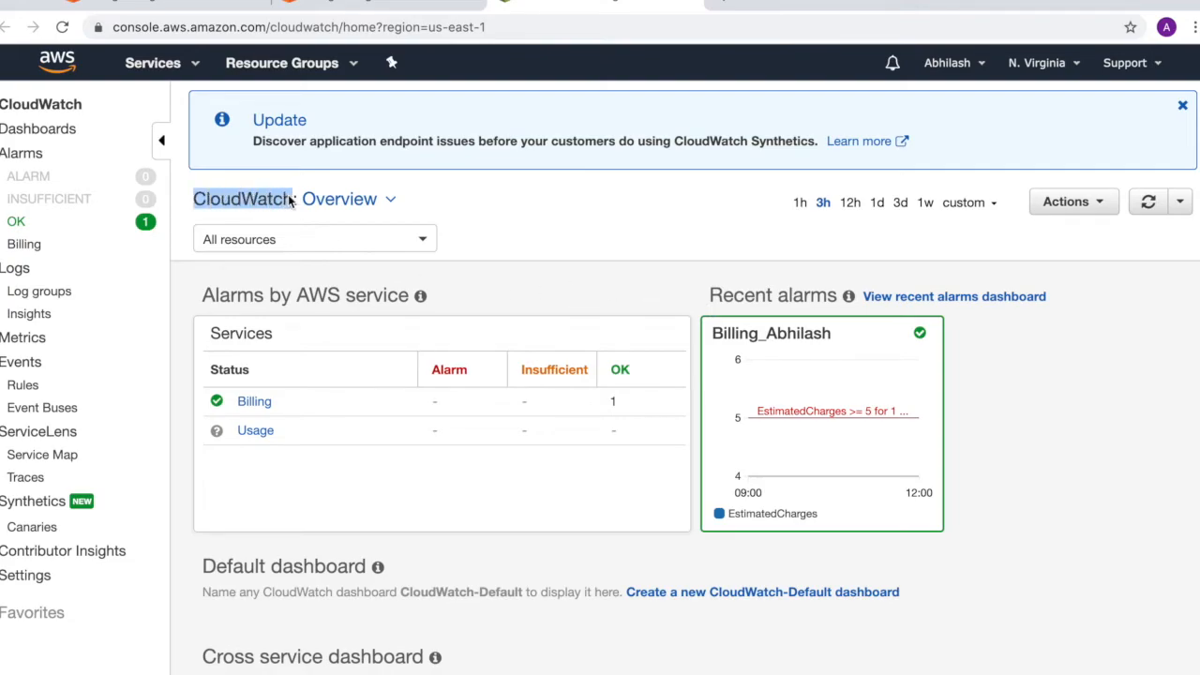
click(567, 230)
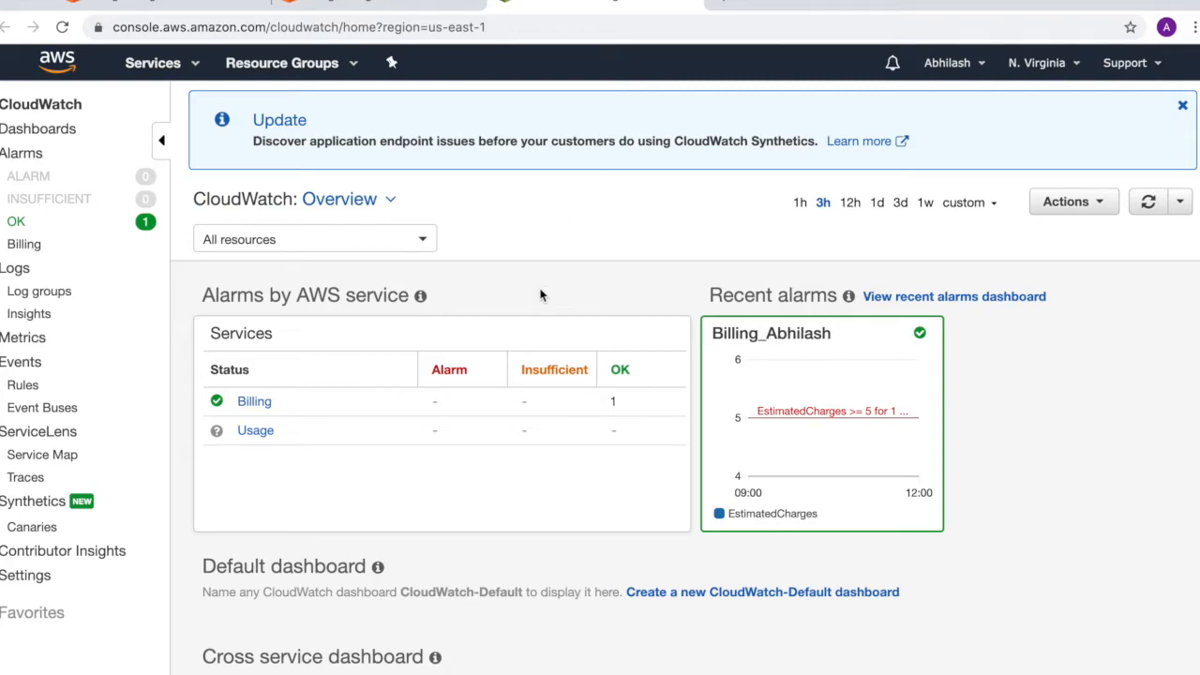
scroll(540, 295, down, 3)
scroll(540, 295, down, 2)
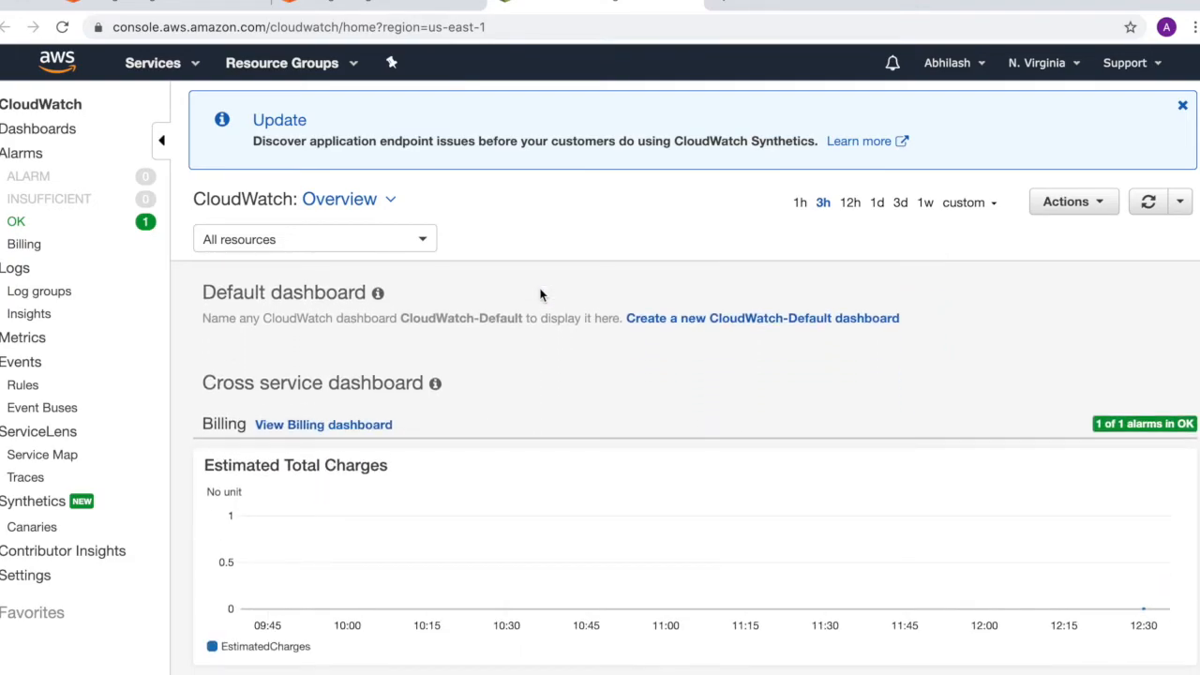
click(1160, 425)
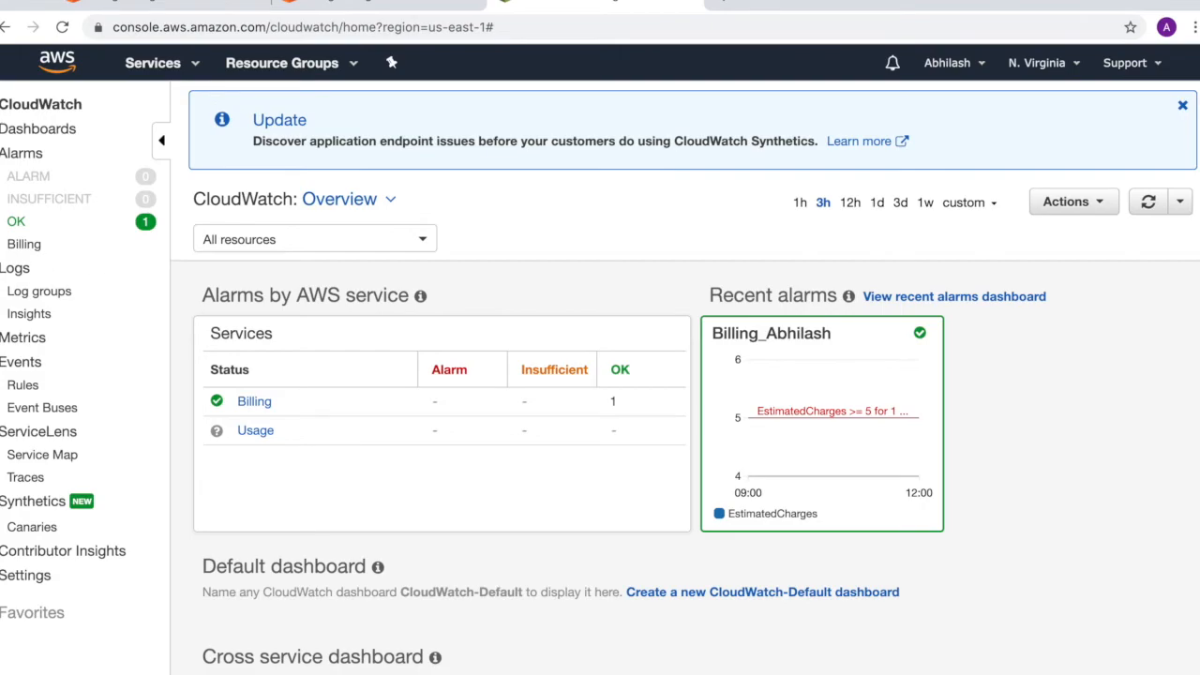
click(24, 245)
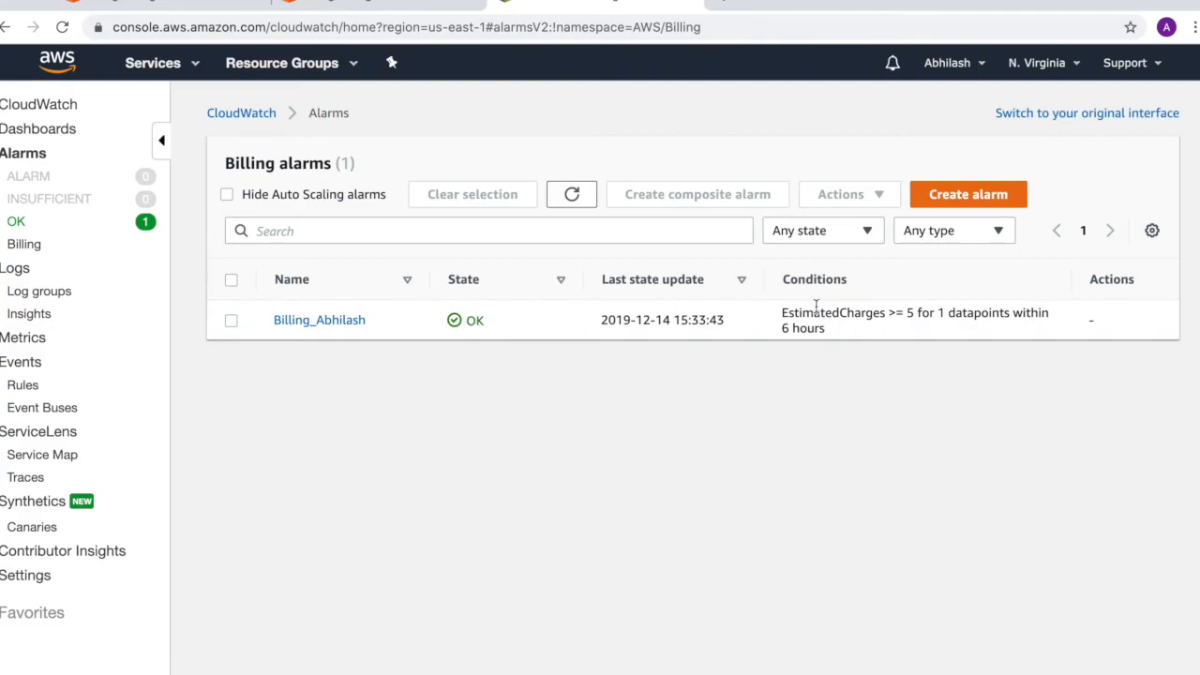
drag(779, 316, 844, 332)
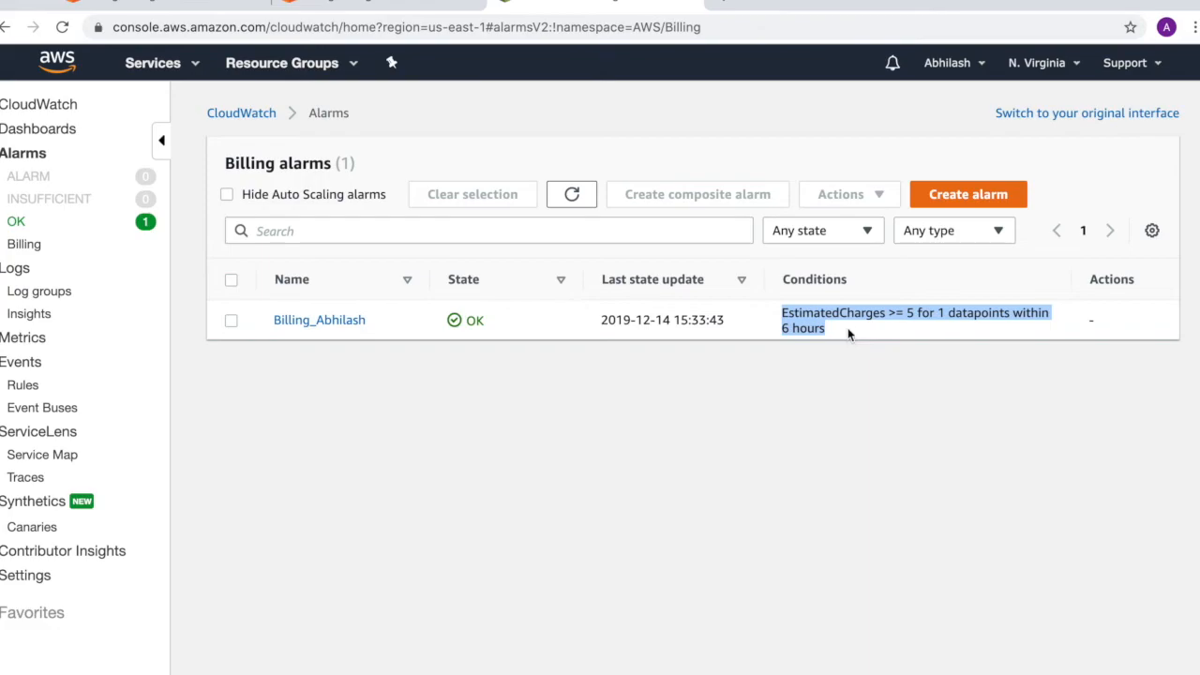
click(852, 366)
Start a new billing alarm and select the Total Estimated Charge metric EstimatedCharges in USD
click(966, 197)
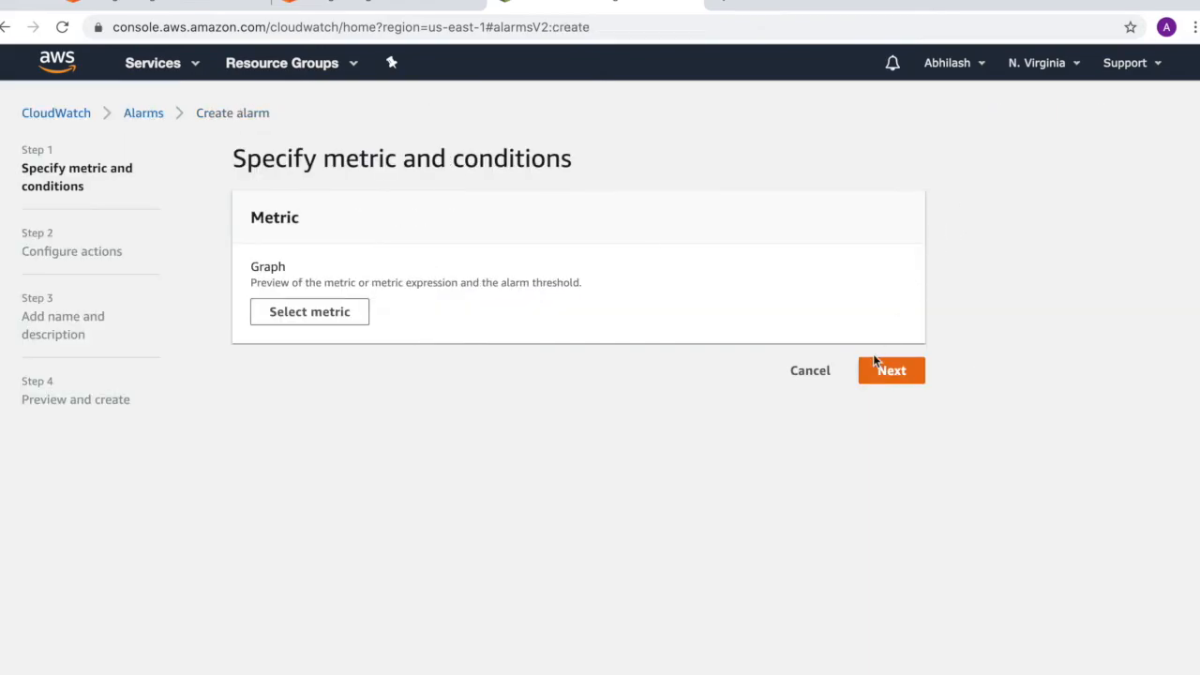
click(346, 321)
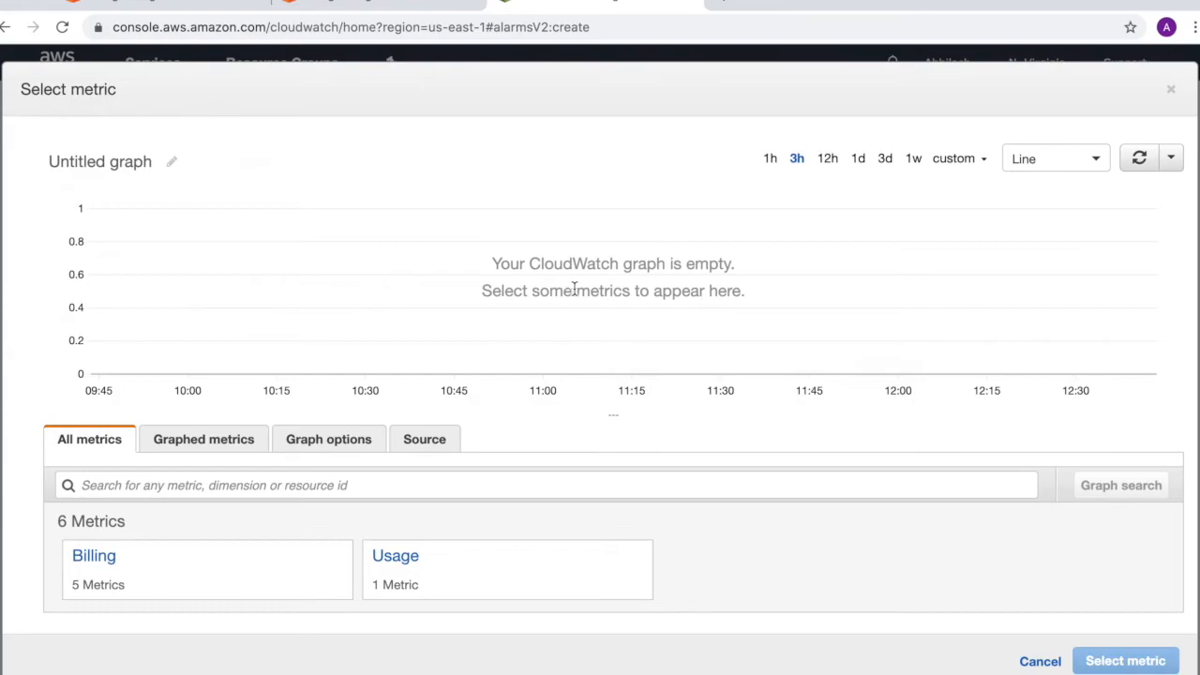
click(109, 563)
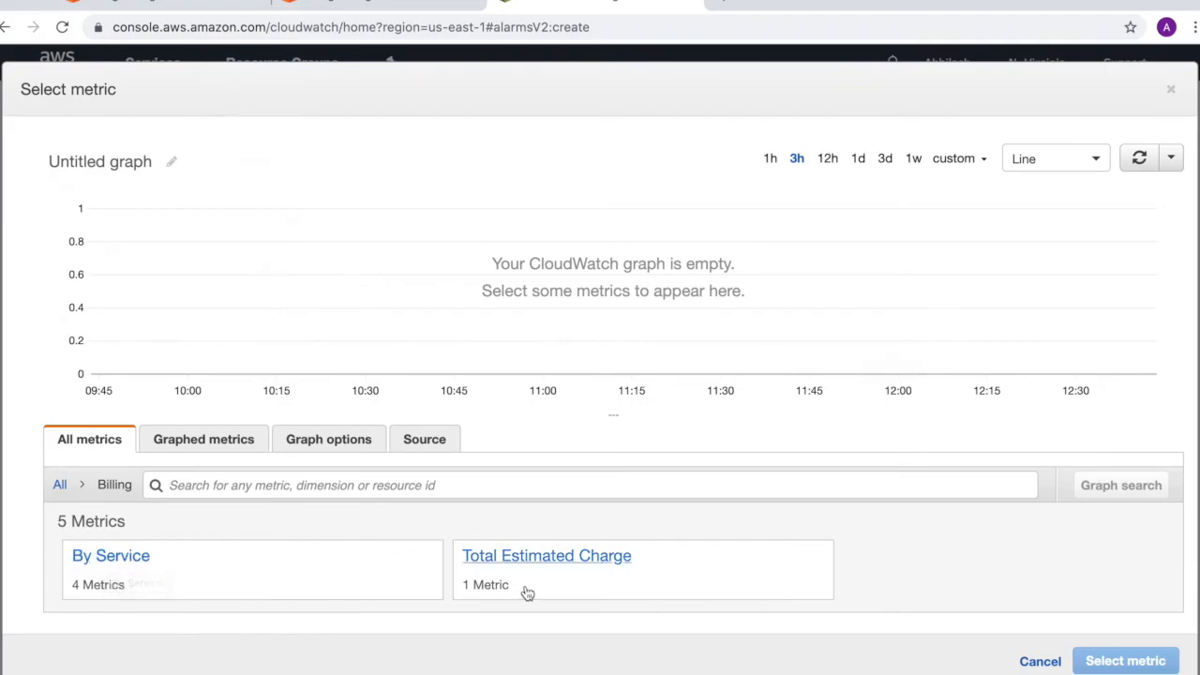
click(568, 565)
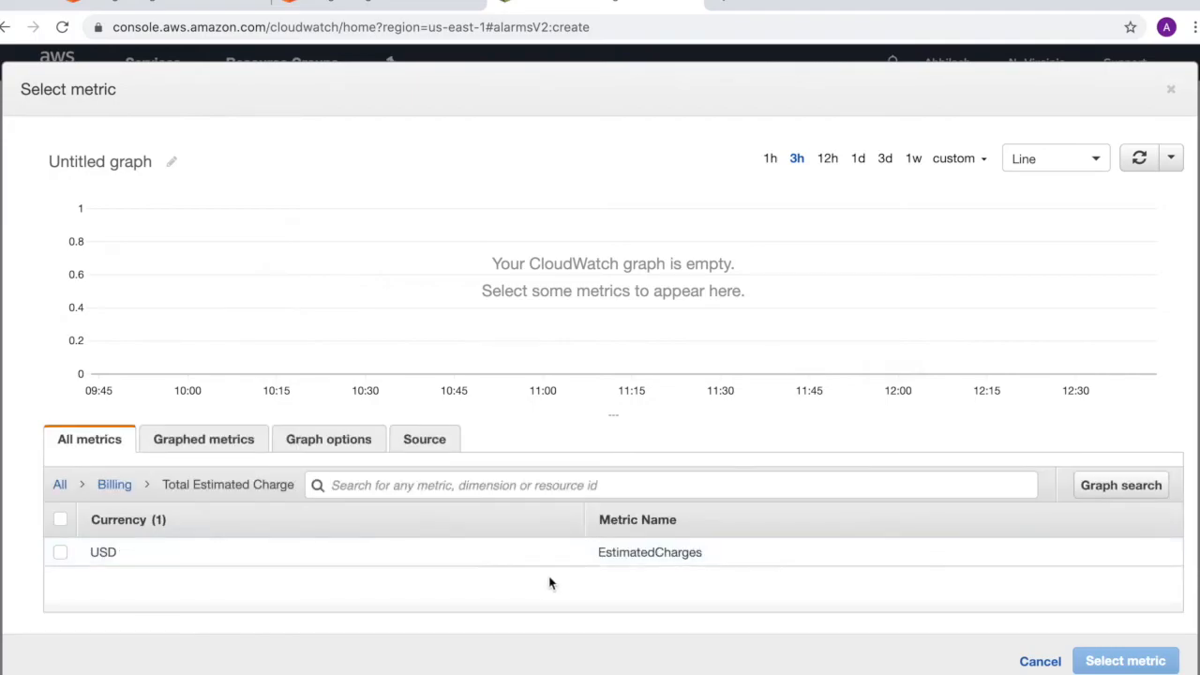
click(59, 555)
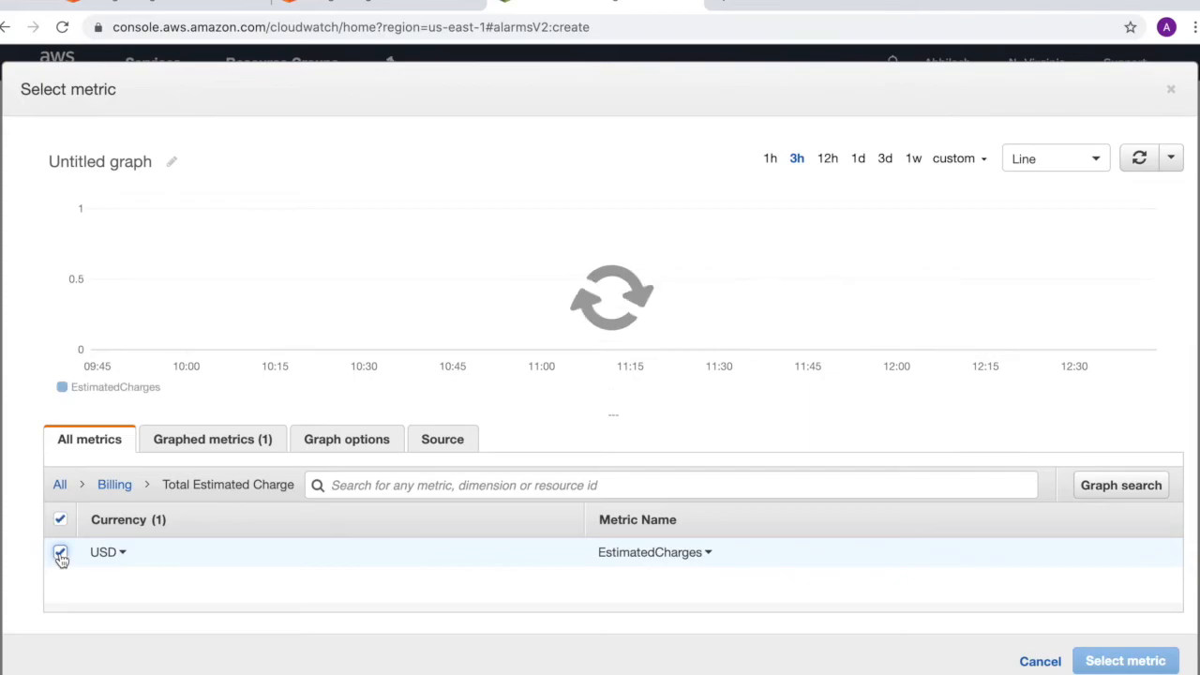
click(119, 556)
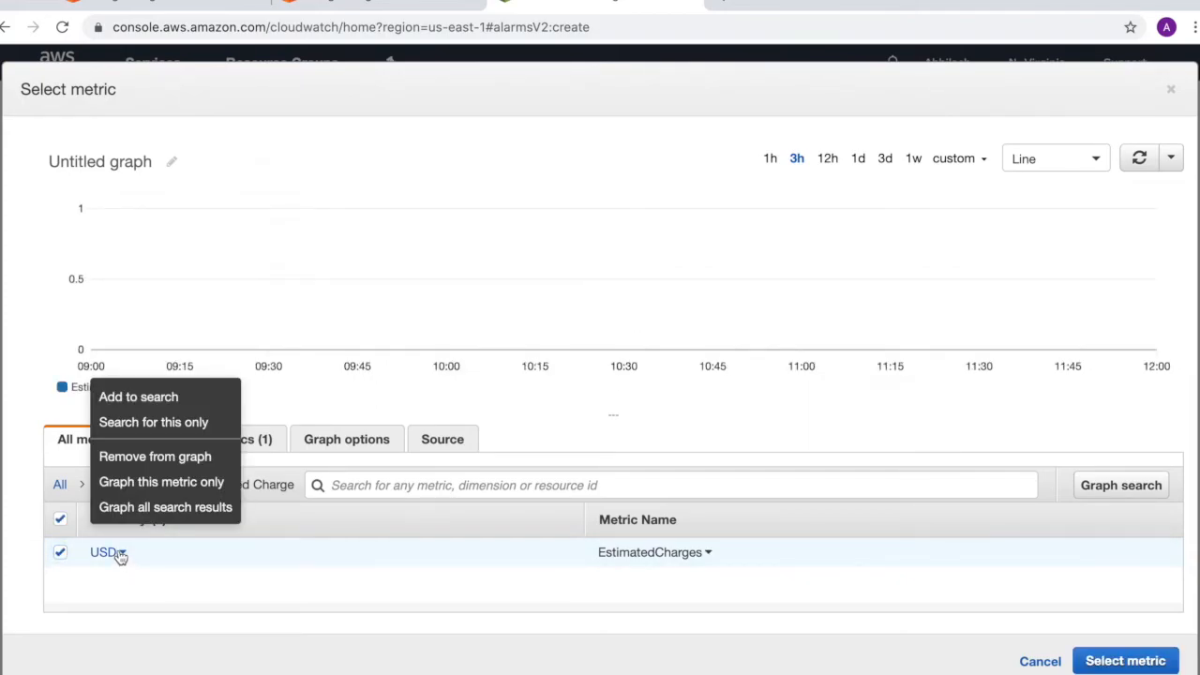
click(119, 555)
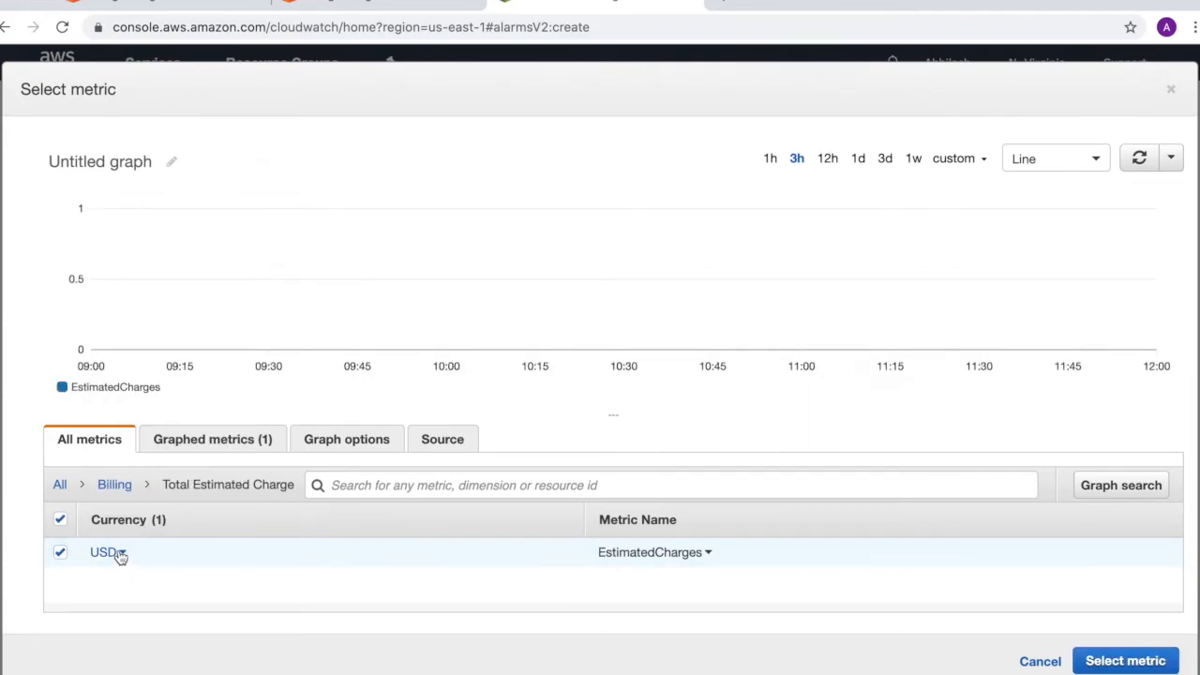
click(1125, 661)
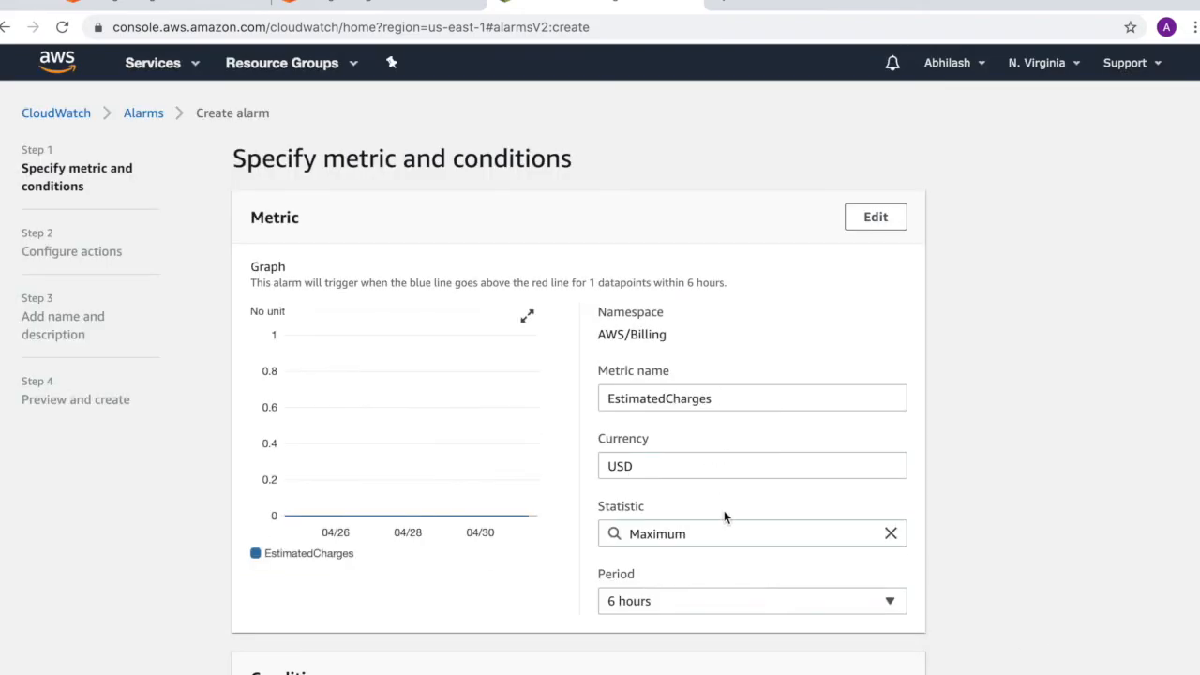
Keep the 6 hours period and set a static condition for EstimatedCharges greater than 10 USD
scroll(724, 514, down, 2)
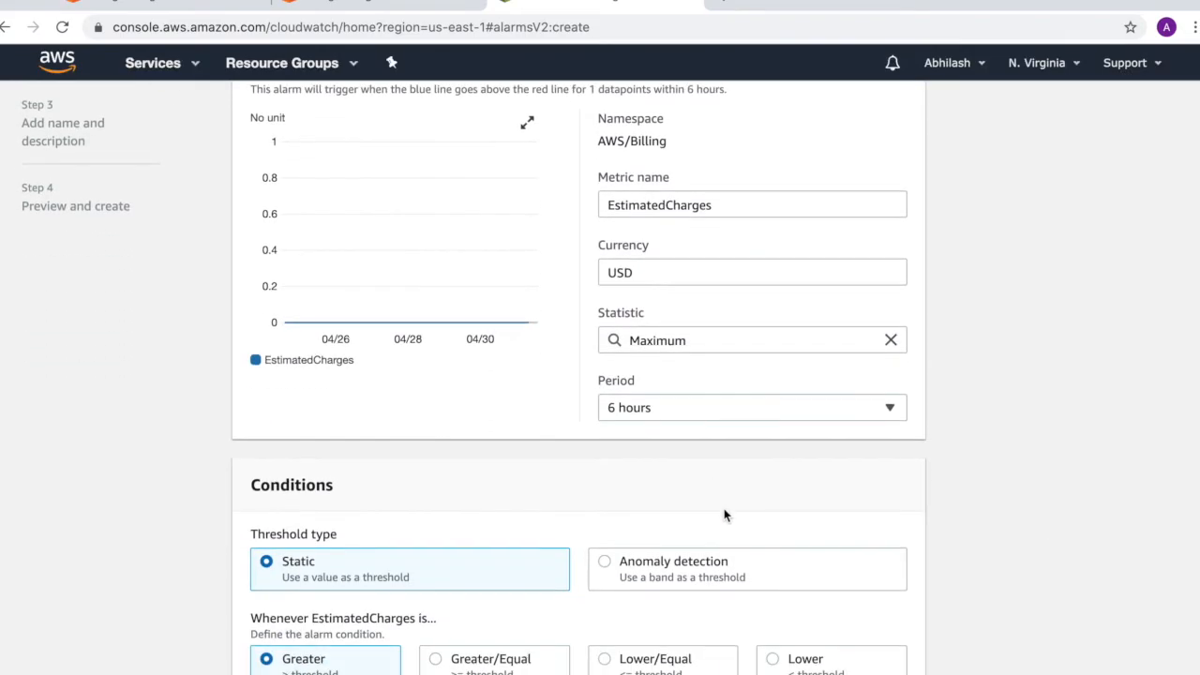
click(852, 412)
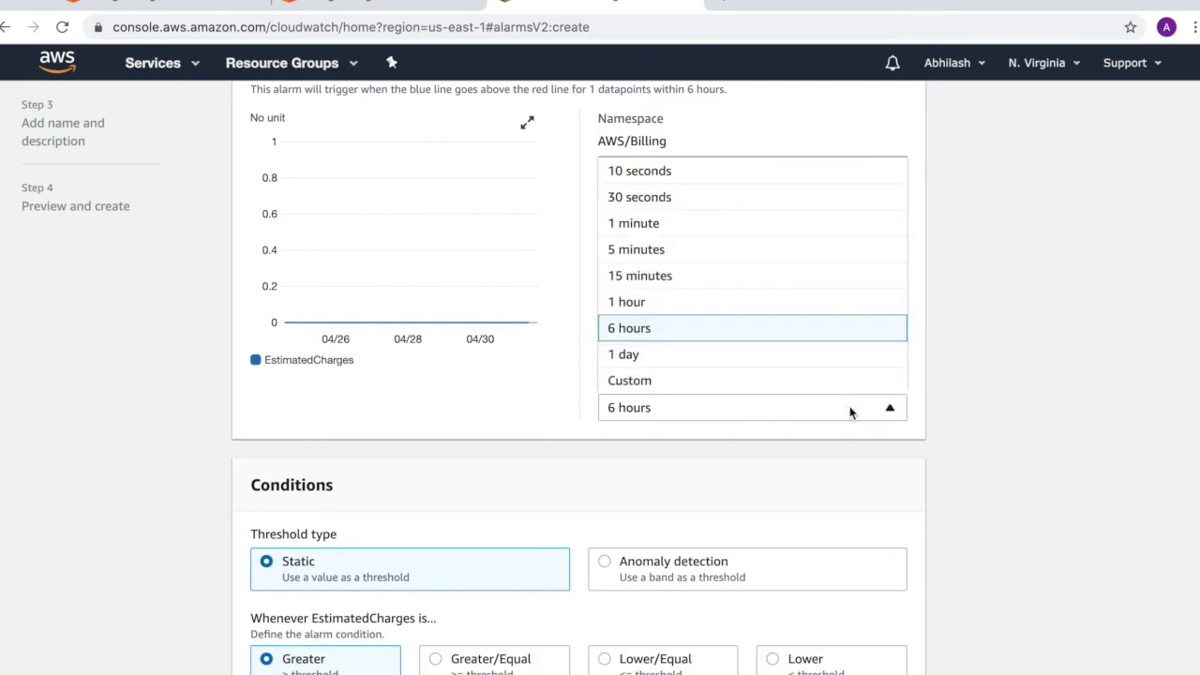
click(797, 409)
scroll(780, 507, down, 2)
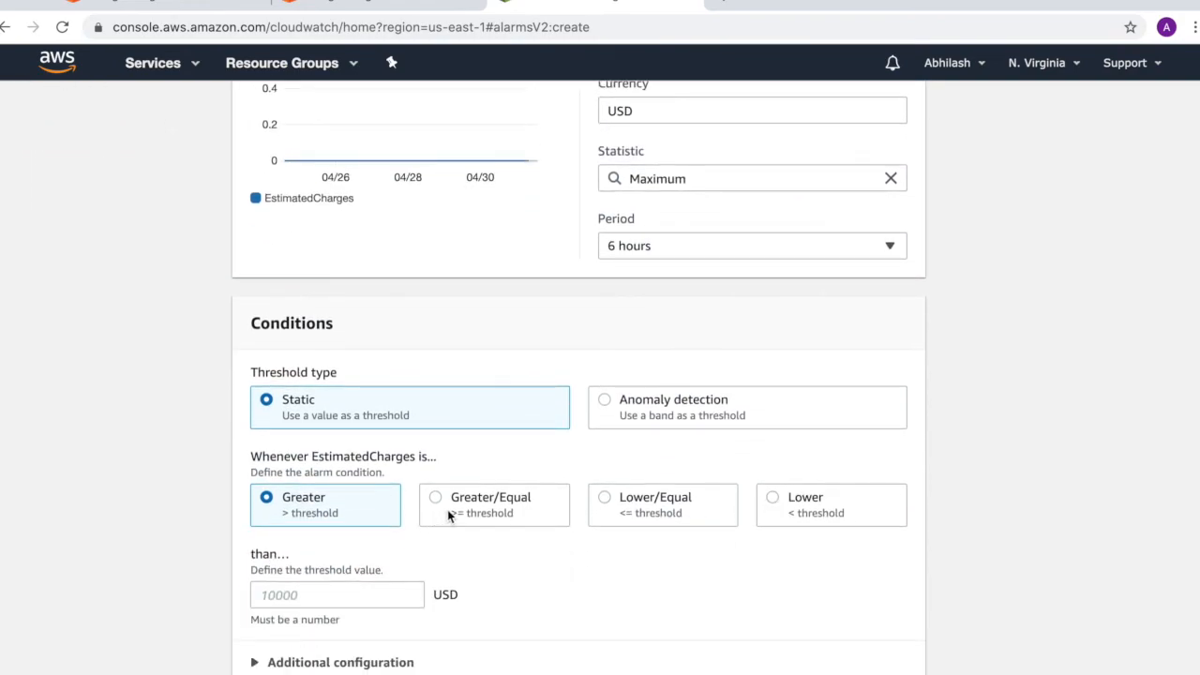
click(450, 514)
click(317, 508)
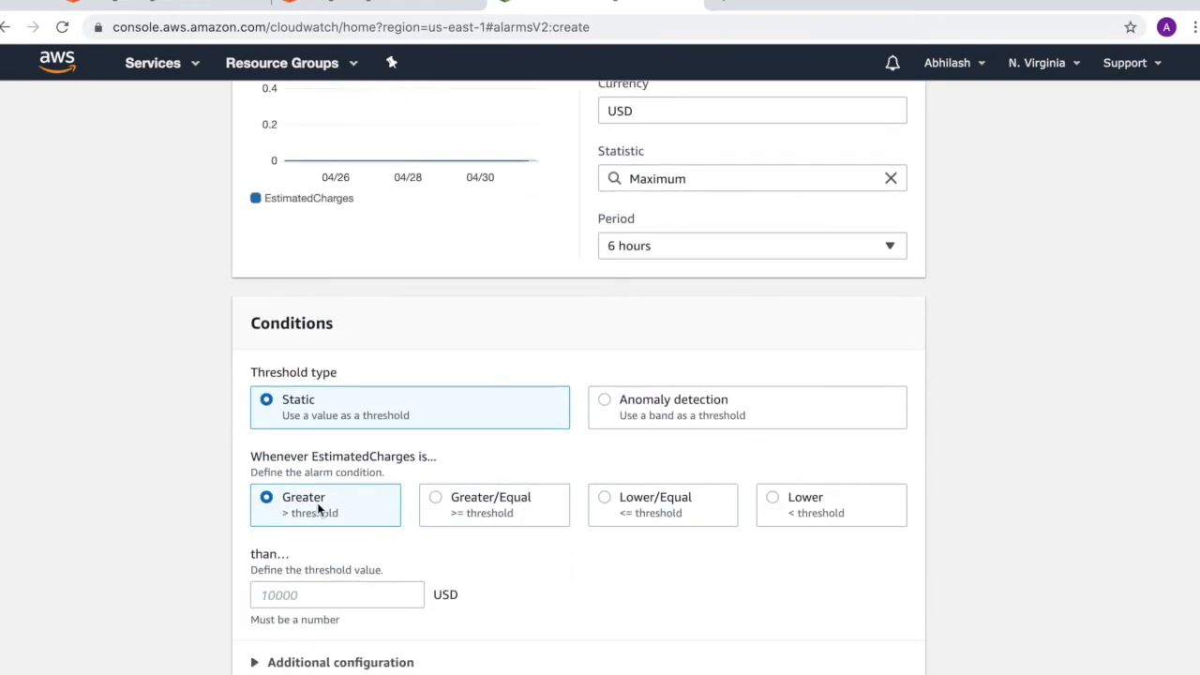
scroll(337, 584, down, 1)
click(339, 557)
text(10)
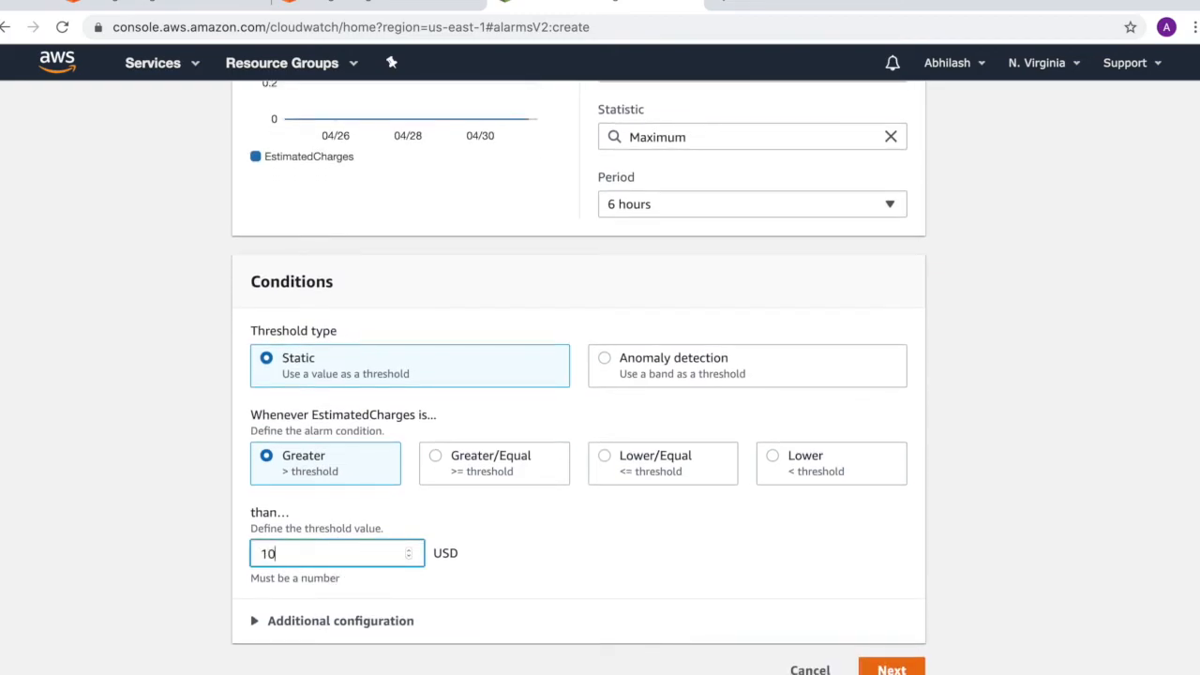
click(648, 563)
scroll(648, 565, down, 1)
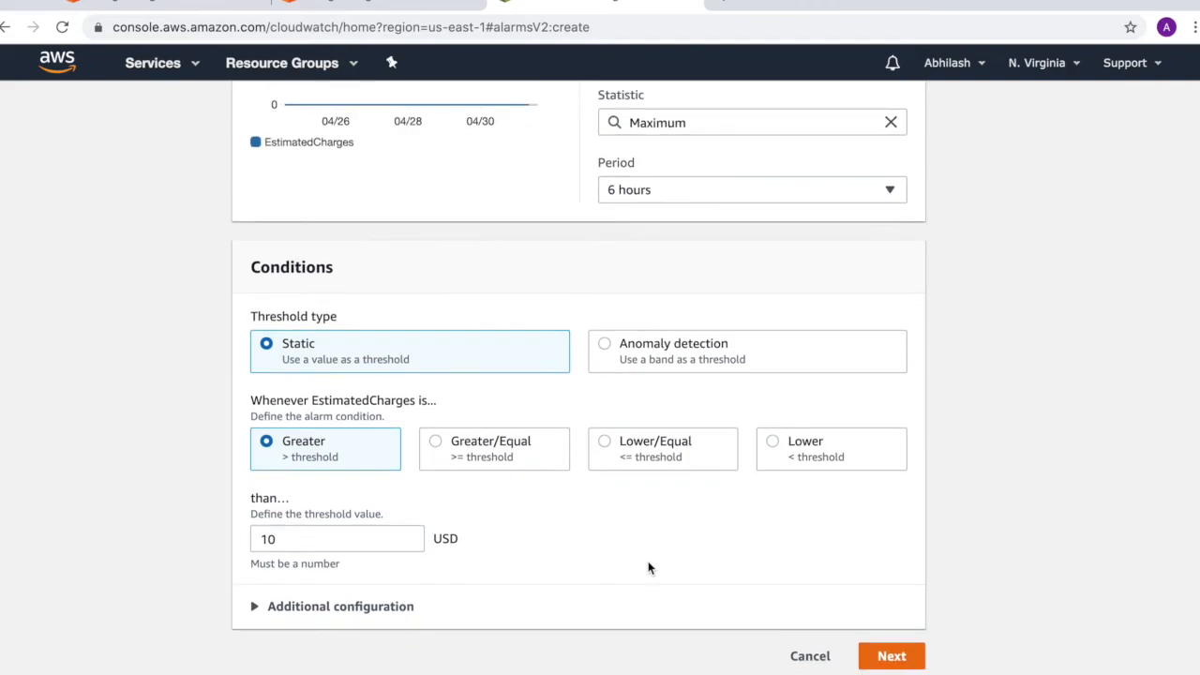
Check the alarm's additional configuration without changing it and continue to Configure actions
click(257, 608)
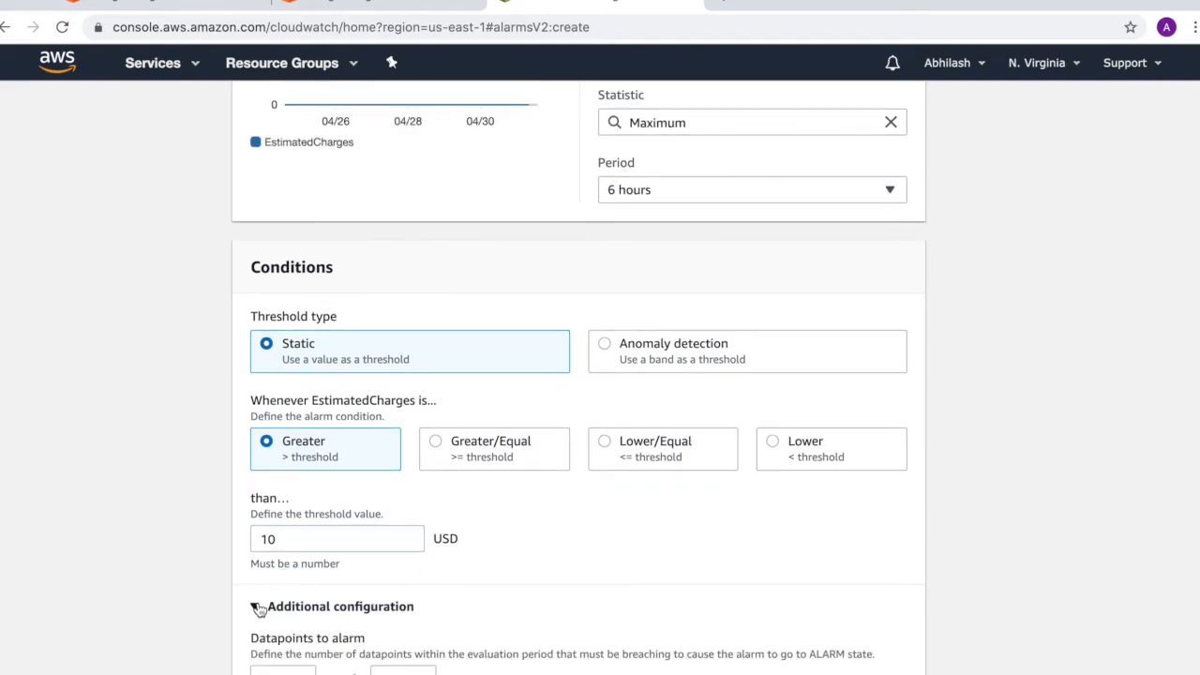
scroll(358, 589, down, 3)
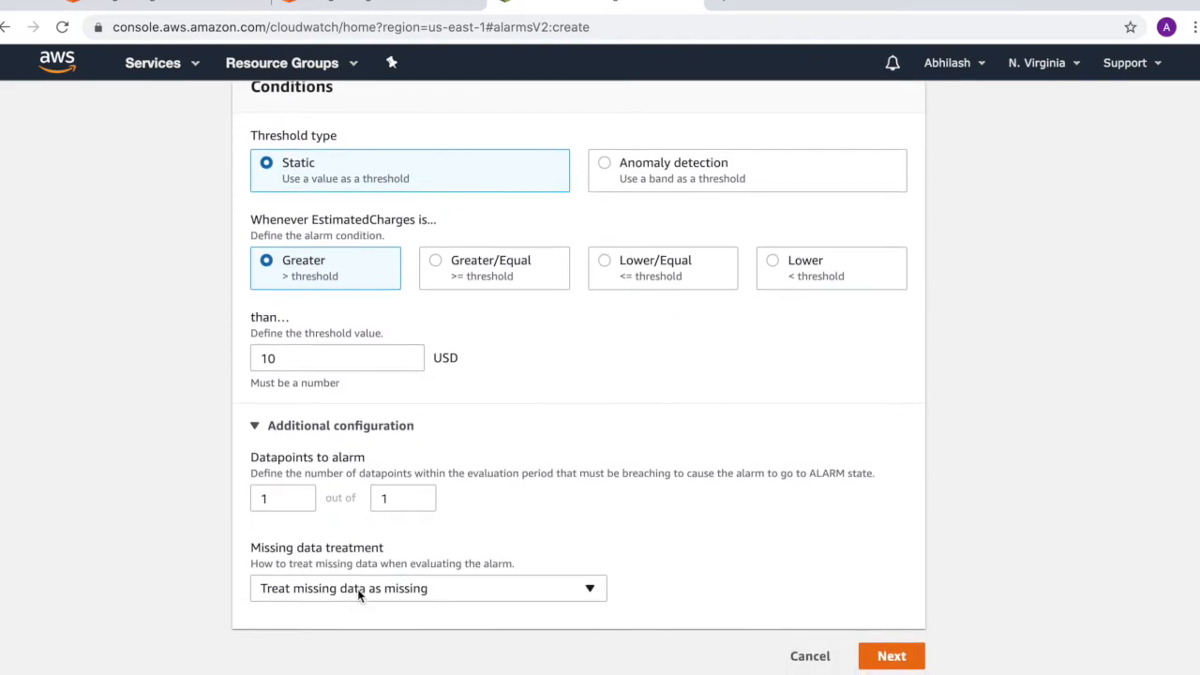
click(255, 424)
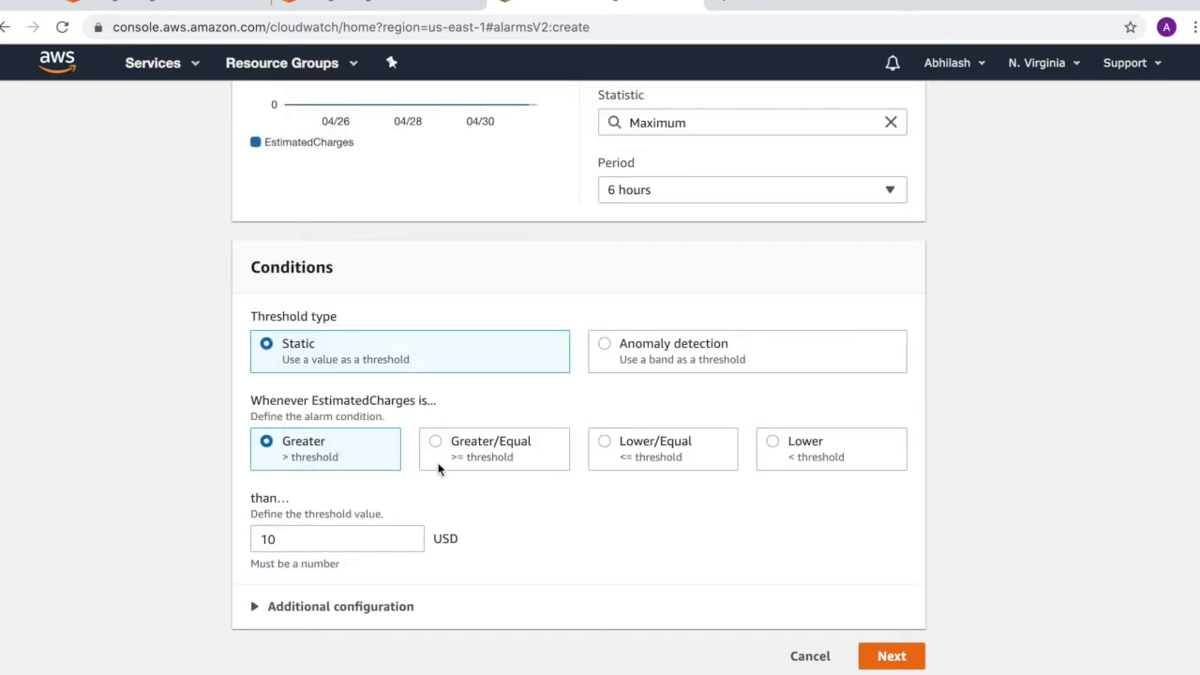
click(919, 658)
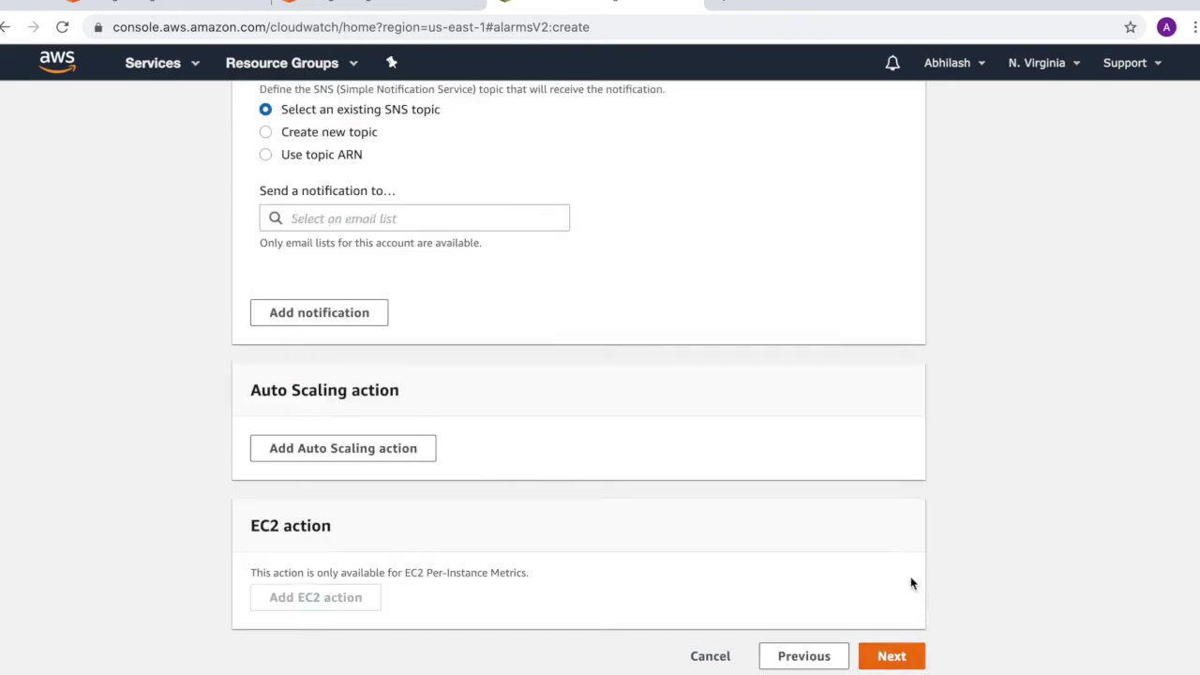
Try the OK and Insufficient data alarm state triggers, and set the notification trigger back to In alarm
scroll(876, 506, up, 4)
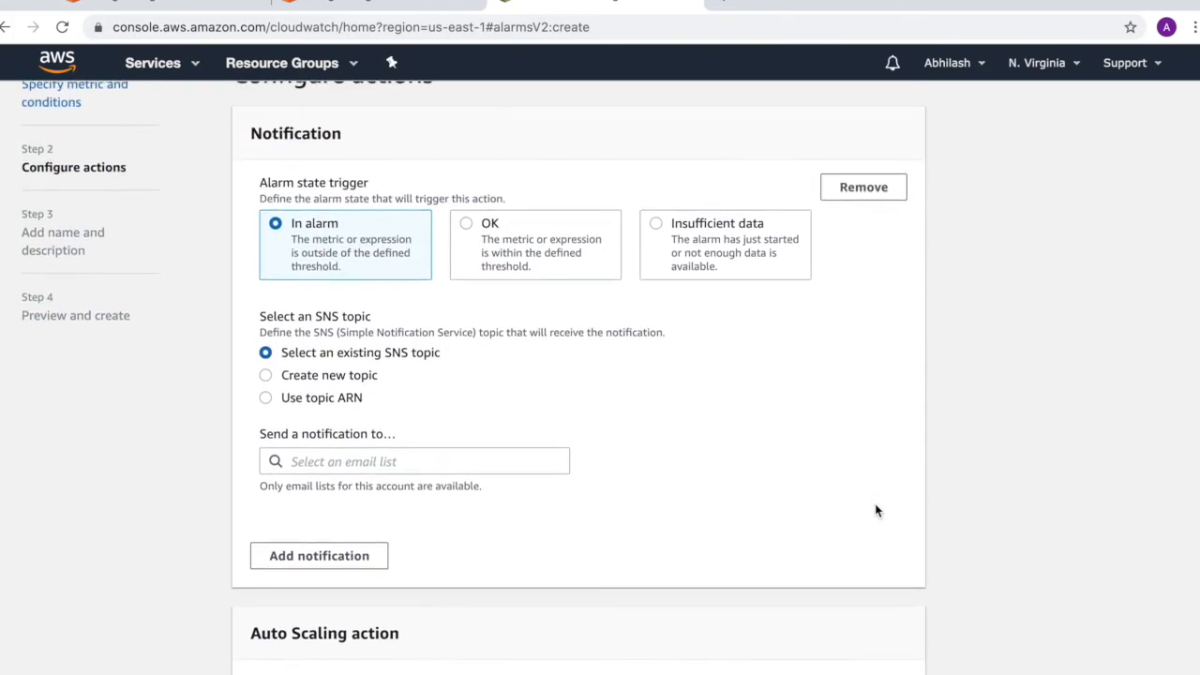
scroll(876, 510, up, 1)
scroll(876, 510, down, 1)
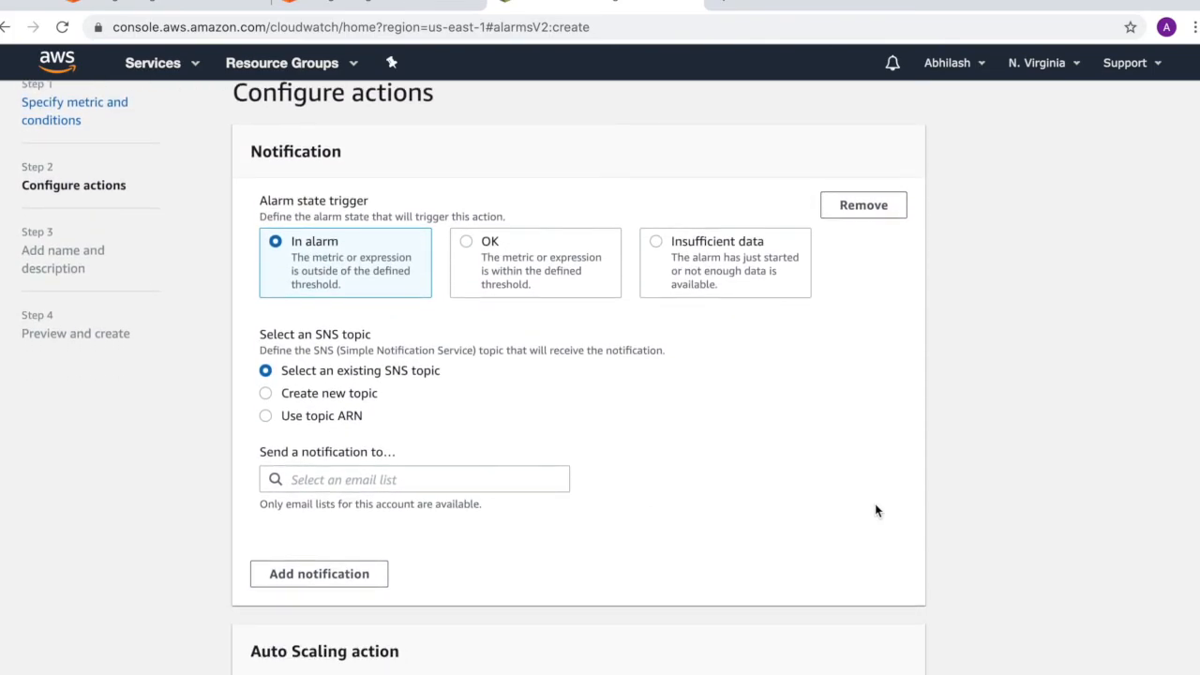
click(468, 242)
click(657, 242)
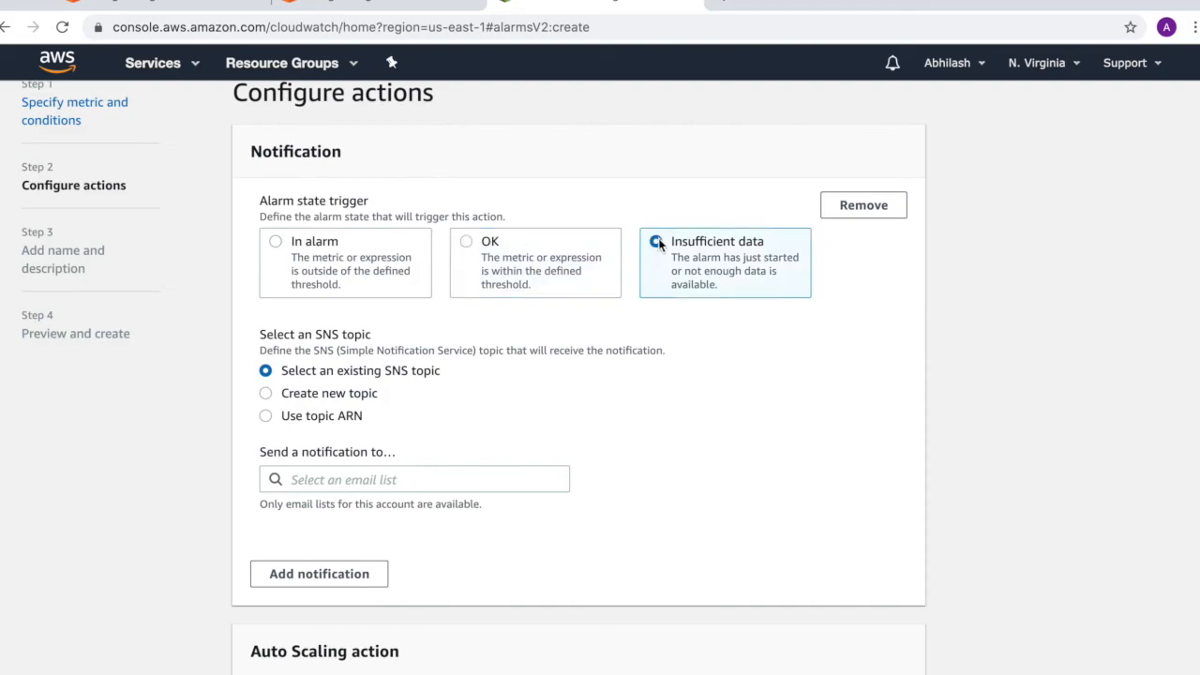
click(493, 244)
click(274, 243)
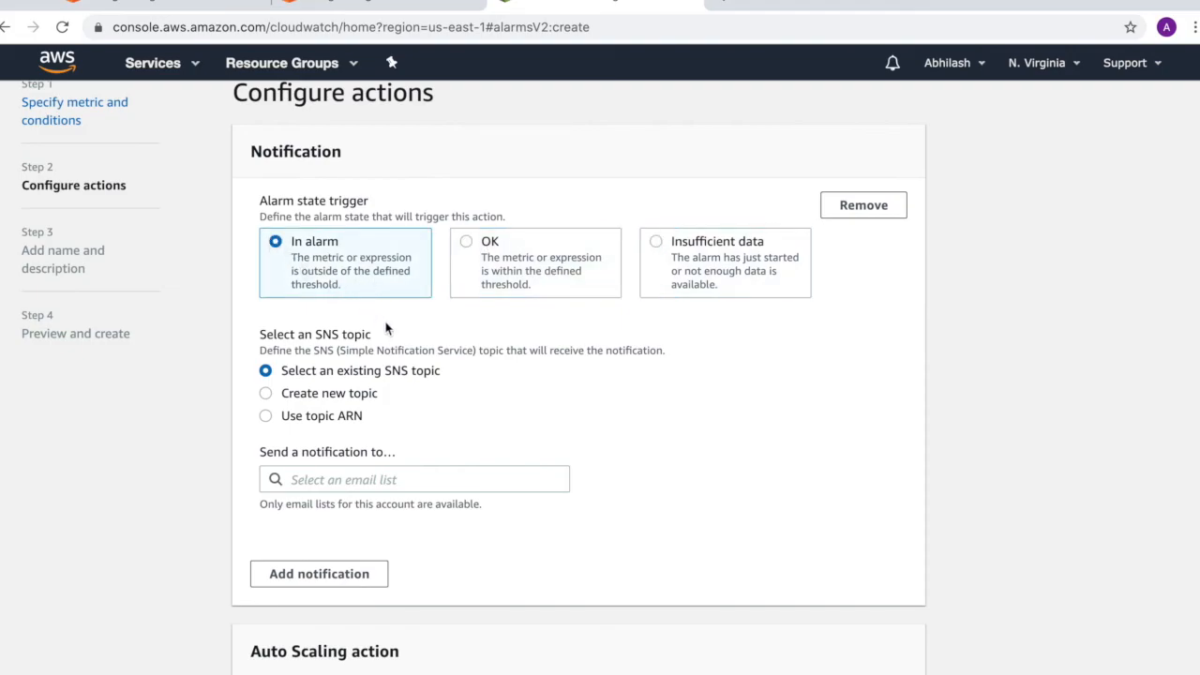
Send the notification to the existing SNS topic Default_CloudWatch_Alarms_Topic, add no other actions, and continue to the name and description
scroll(462, 407, down, 2)
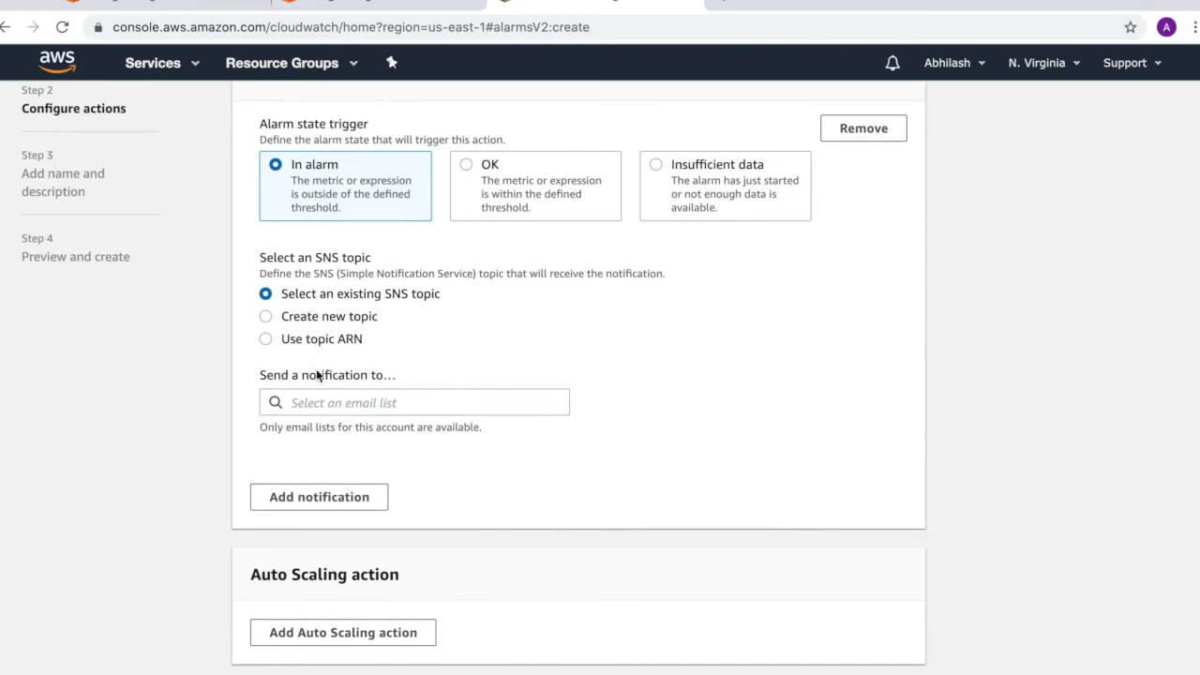
click(321, 402)
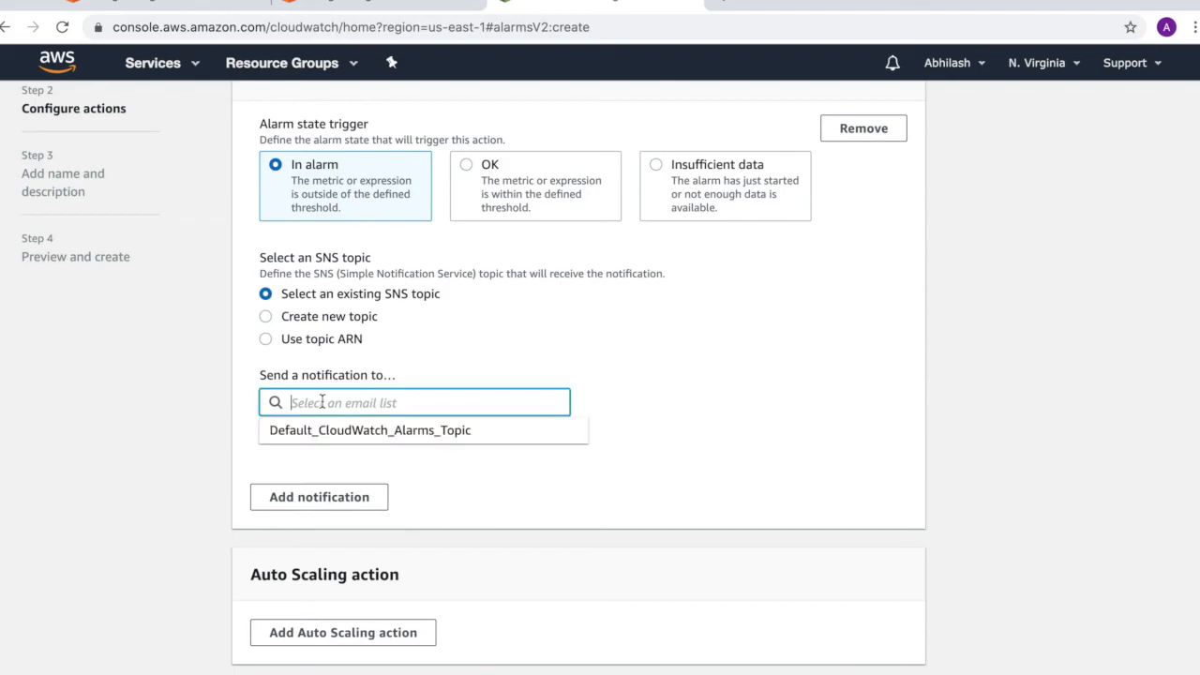
click(332, 432)
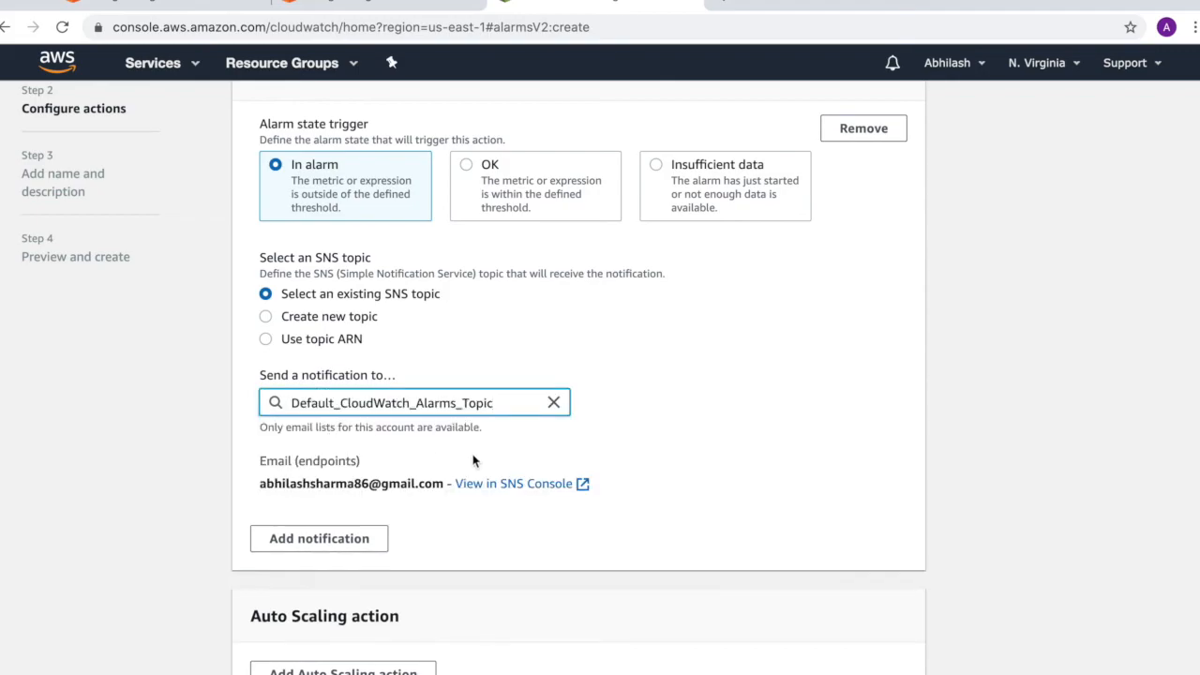
scroll(481, 500, down, 2)
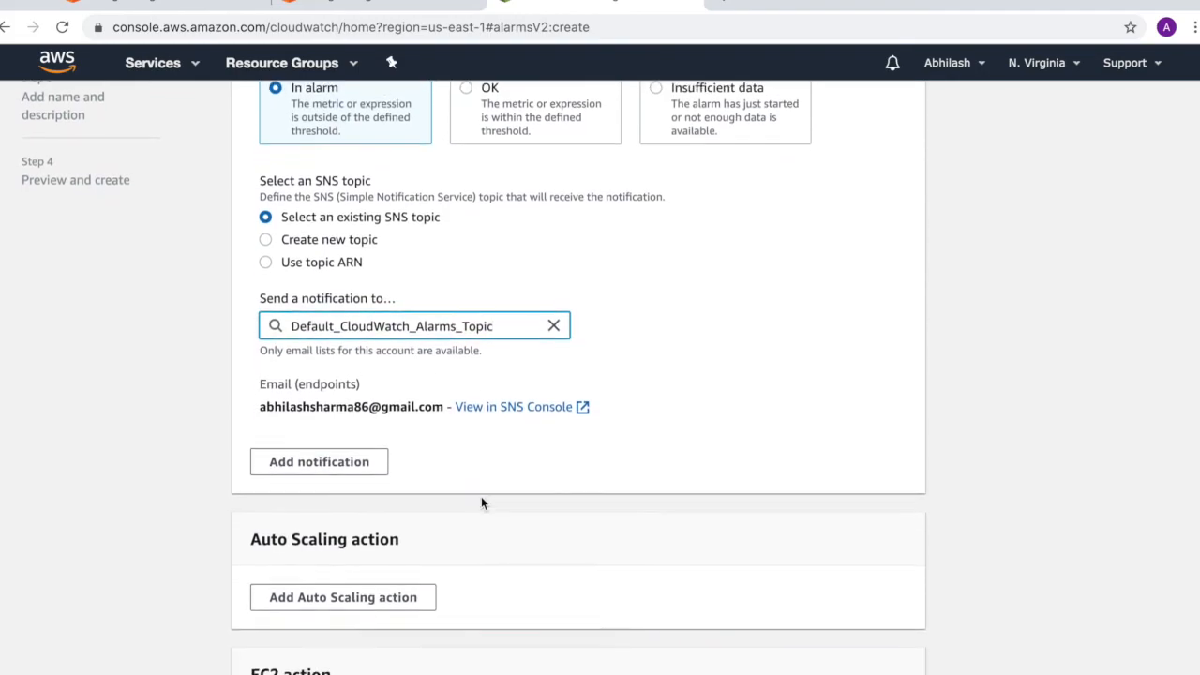
scroll(481, 502, down, 1)
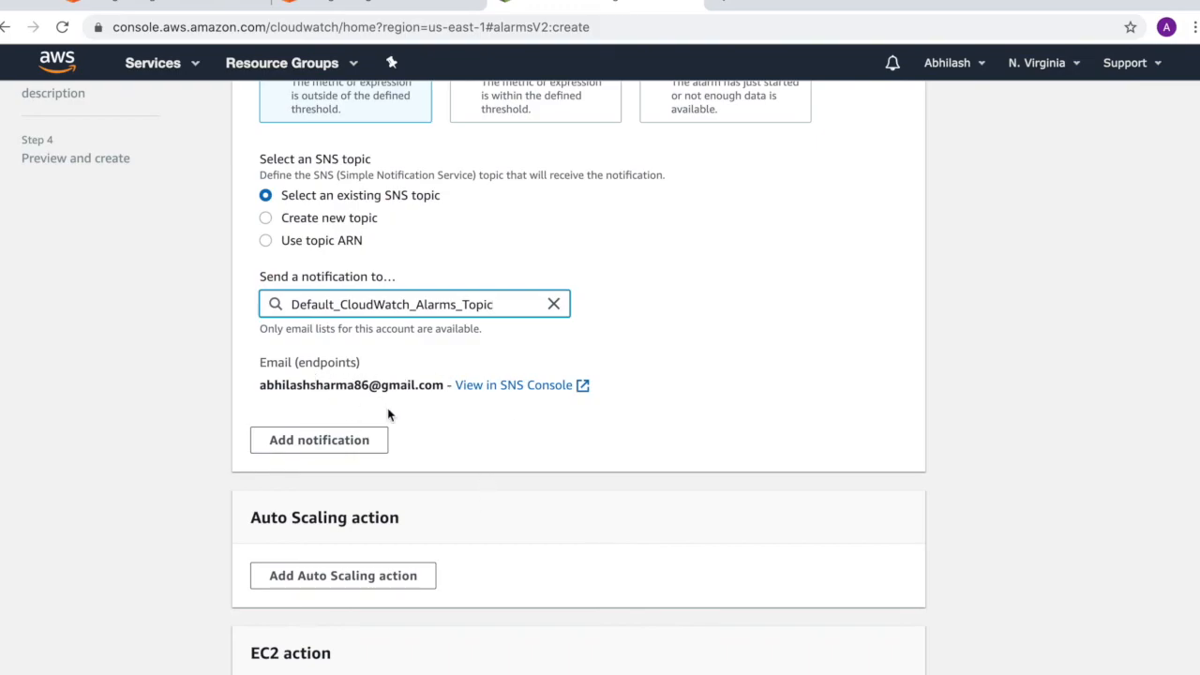
scroll(481, 520, down, 2)
scroll(481, 526, down, 2)
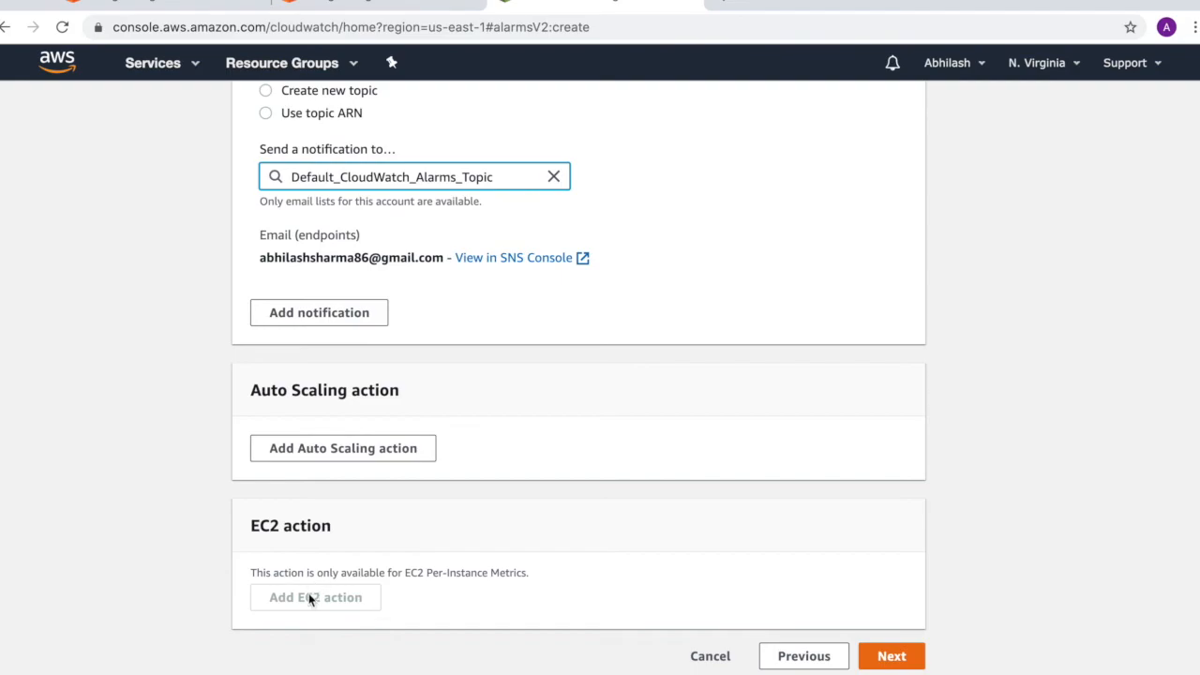
click(891, 659)
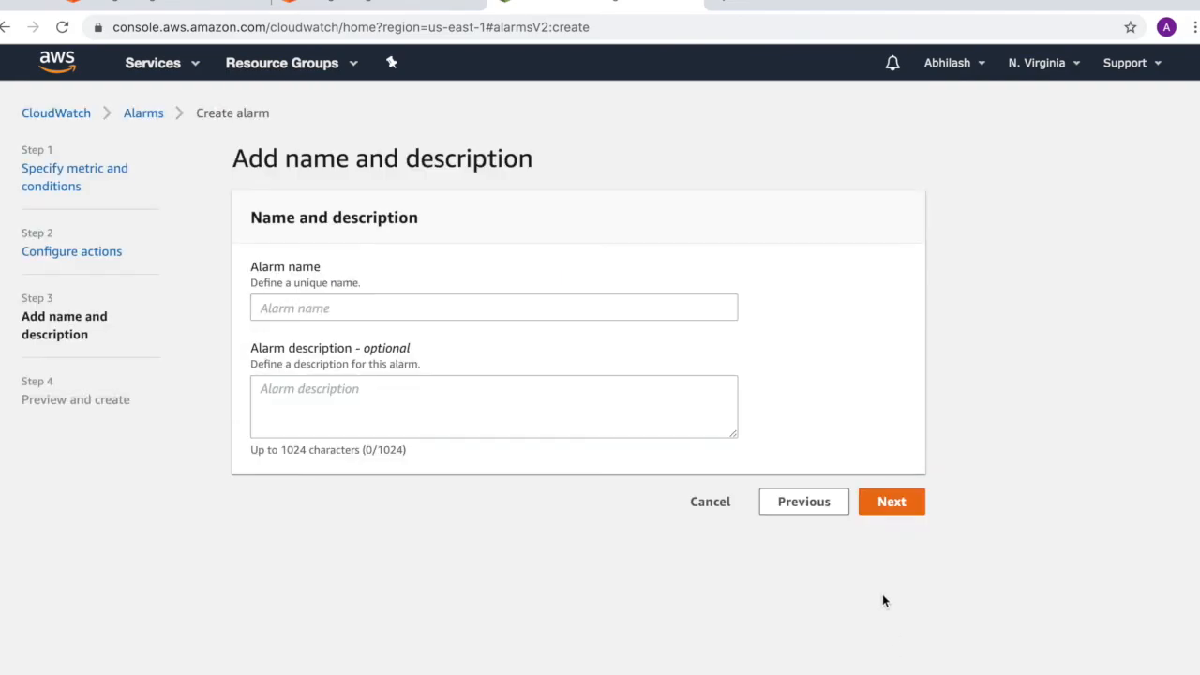
Name the alarm testalarm with the description "Alarm for more than 10 usd" and continue to the preview
click(562, 311)
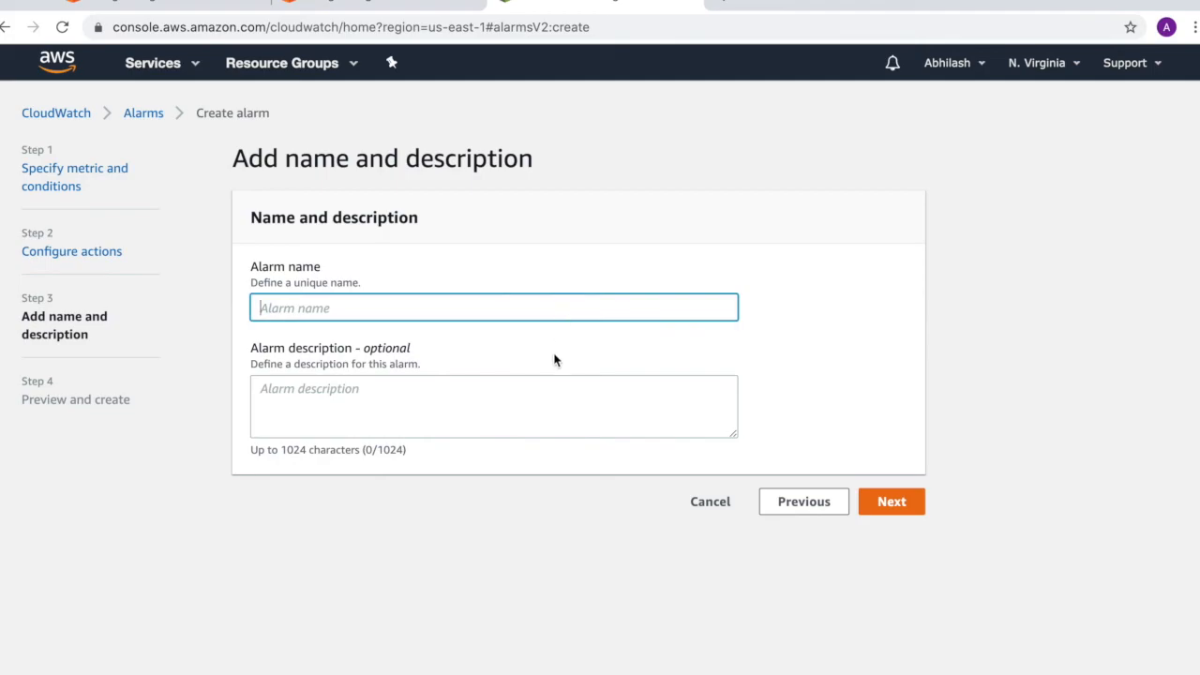
text(testalarm)
click(504, 398)
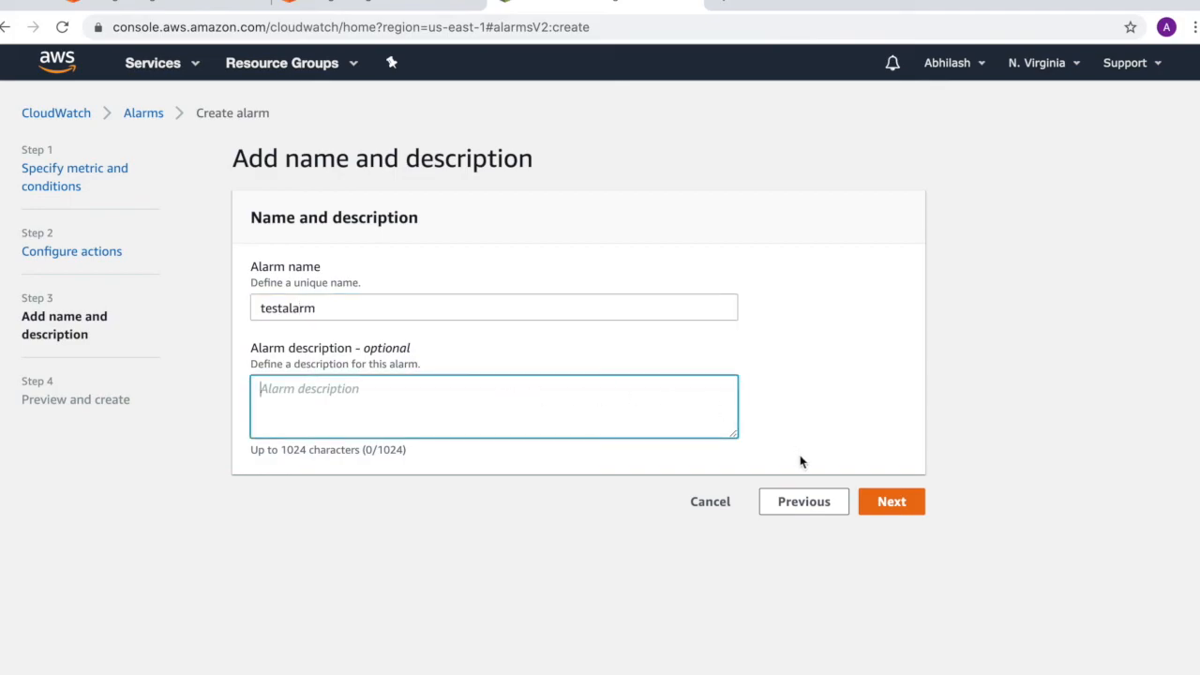
text(Alarm for )
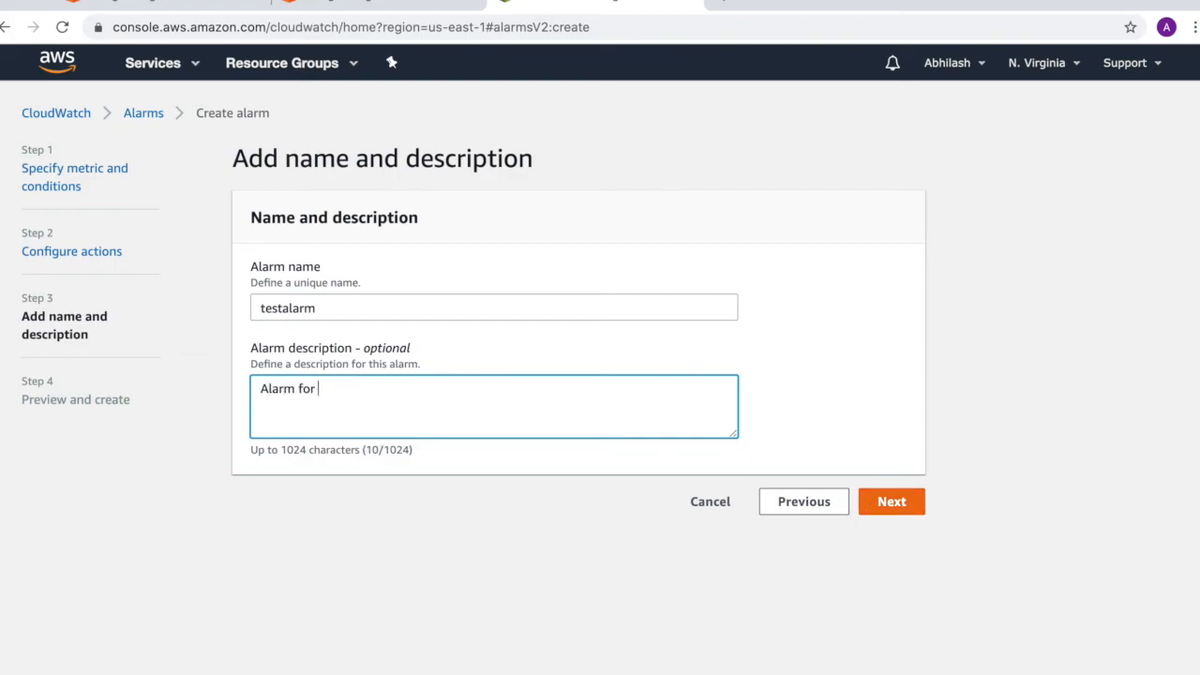
text(more than 10 usd)
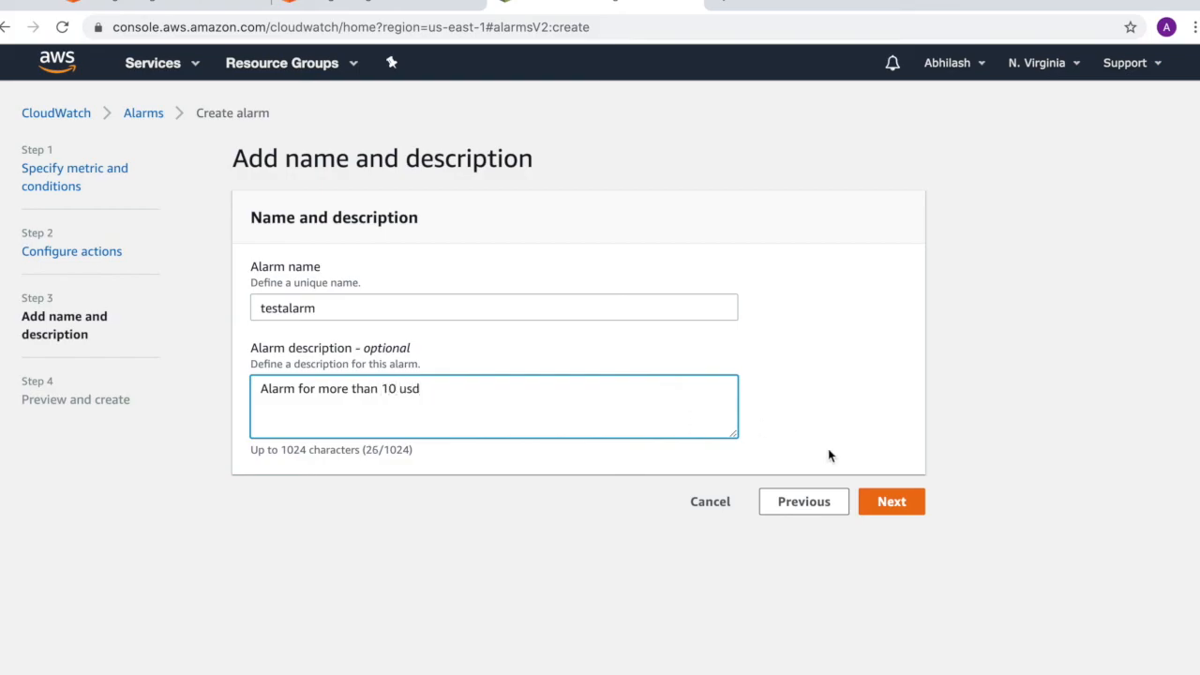
click(897, 511)
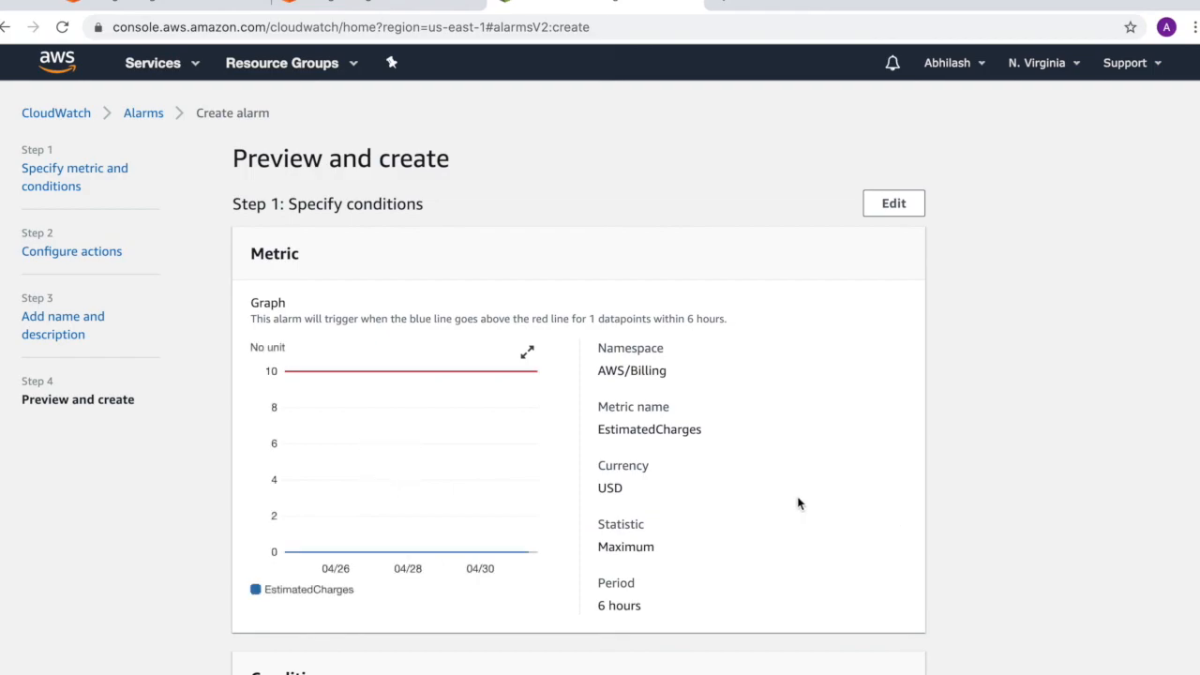
Review the new alarm's conditions, actions, name and description in the preview, and cancel its creation
scroll(554, 520, down, 3)
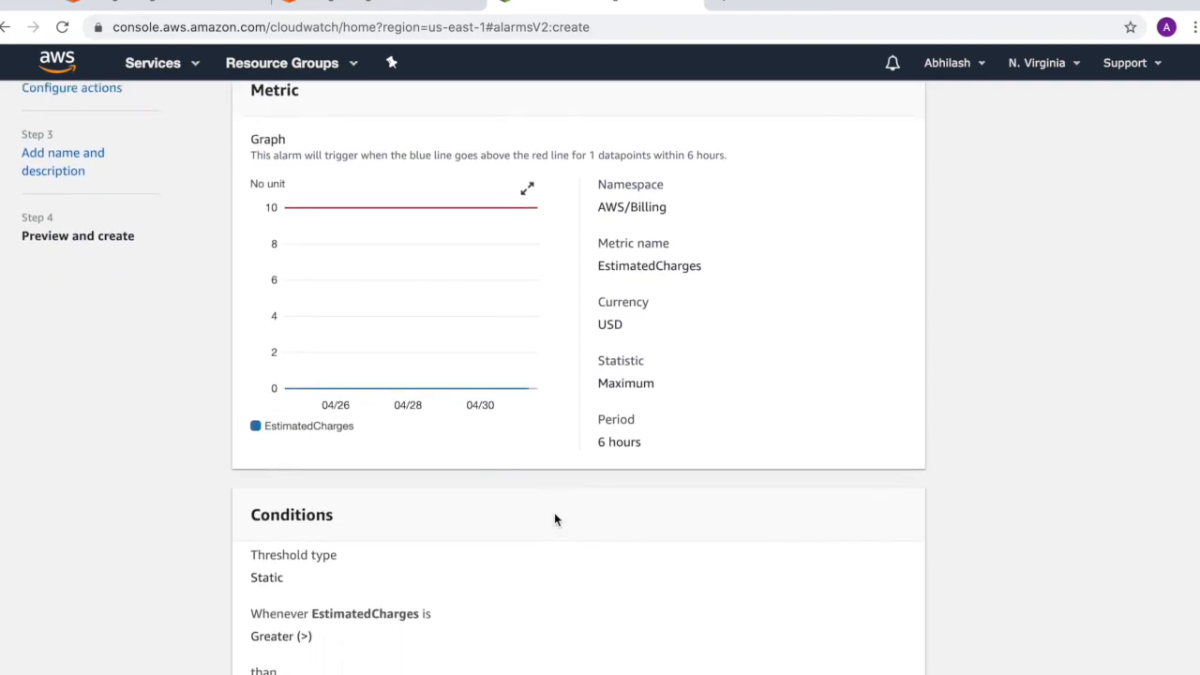
scroll(555, 519, down, 3)
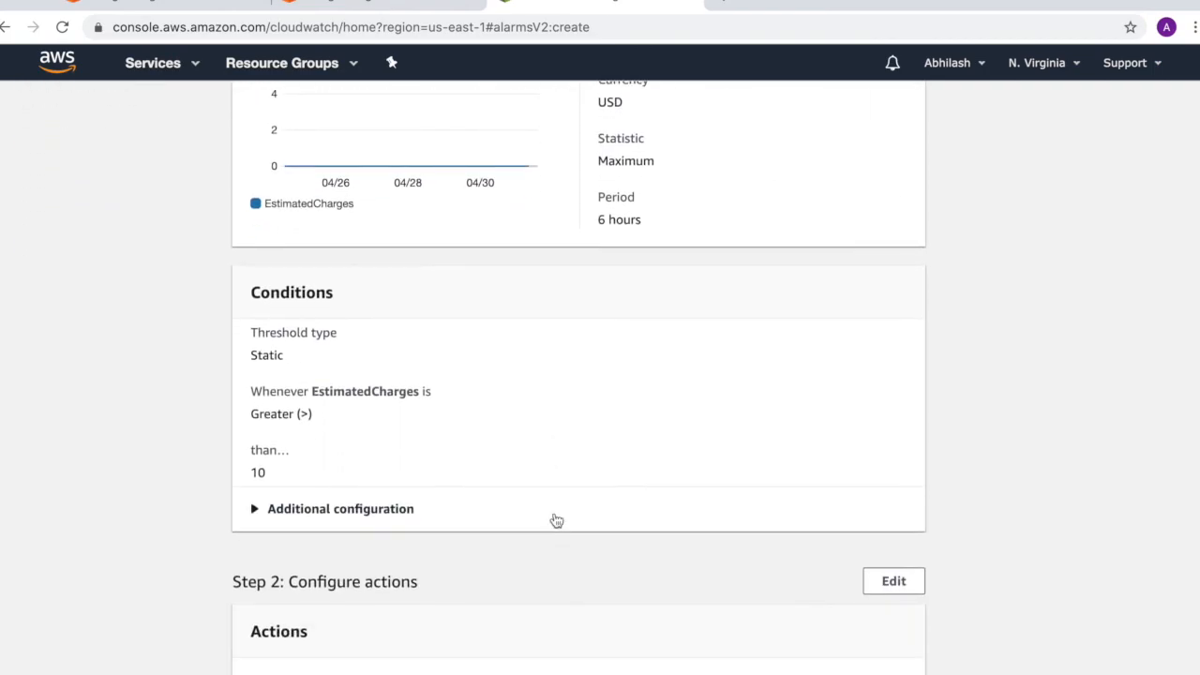
scroll(554, 520, down, 3)
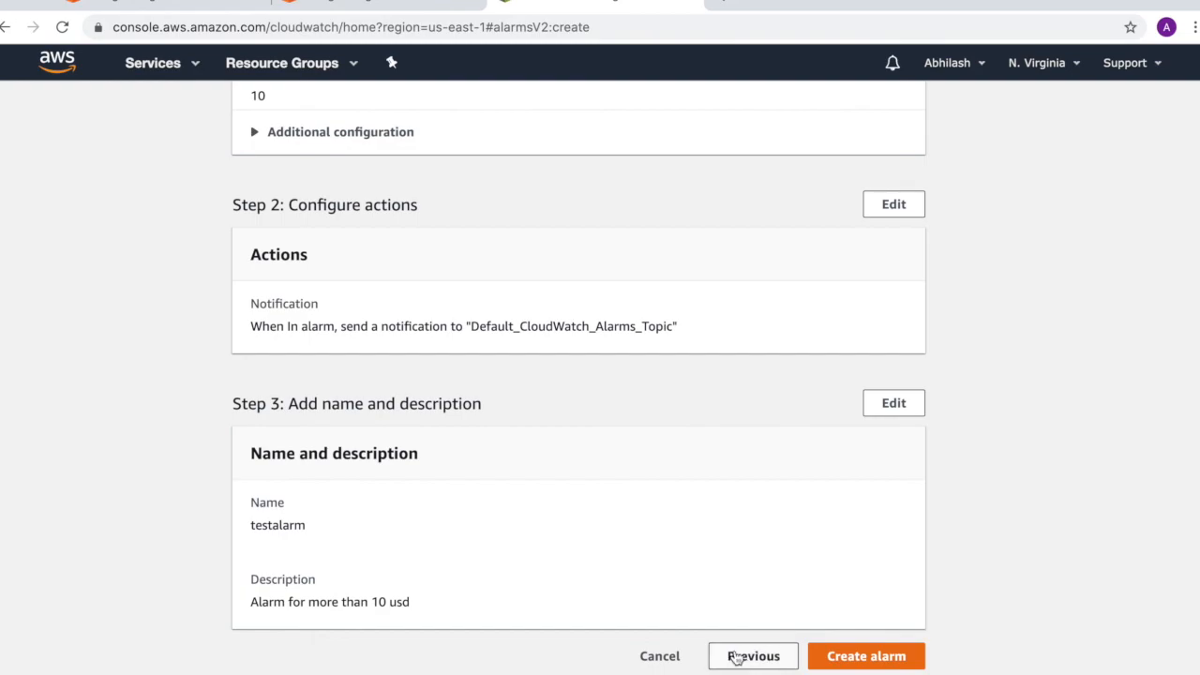
click(667, 658)
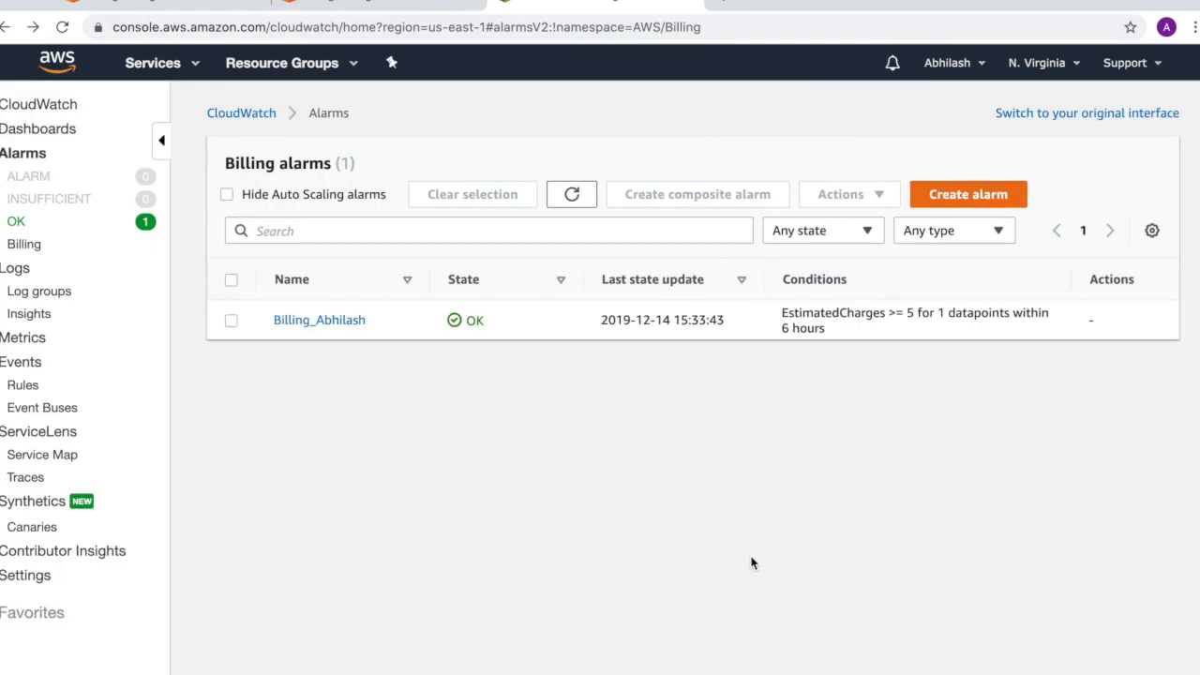